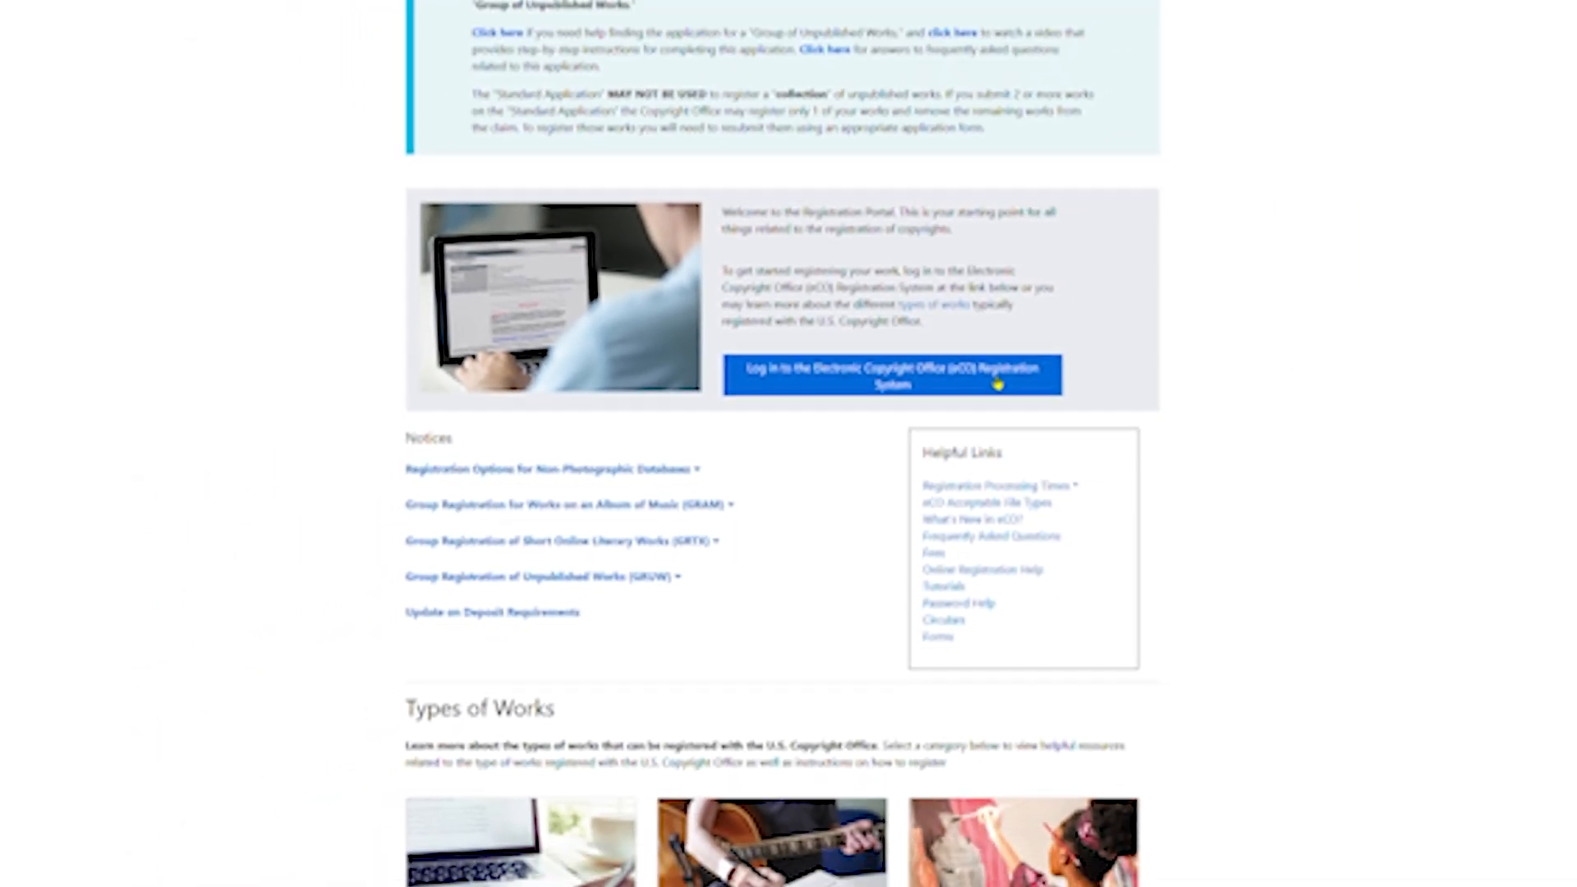
Sign in to eCO with the saved User ID after acknowledging the system-use warning.
left_click(855, 405)
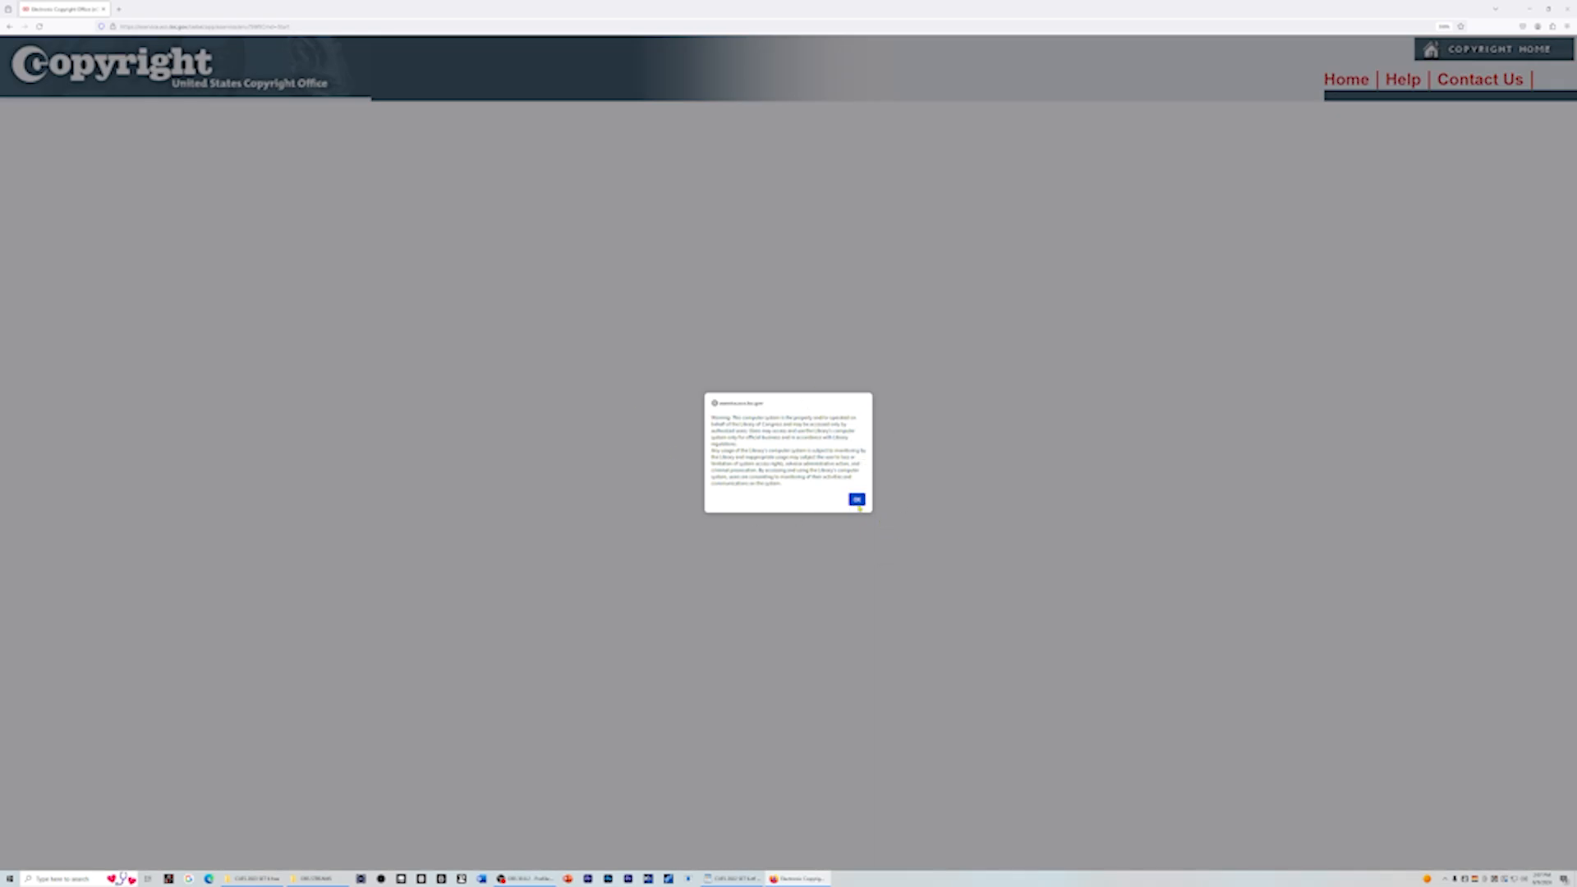
left_click(857, 501)
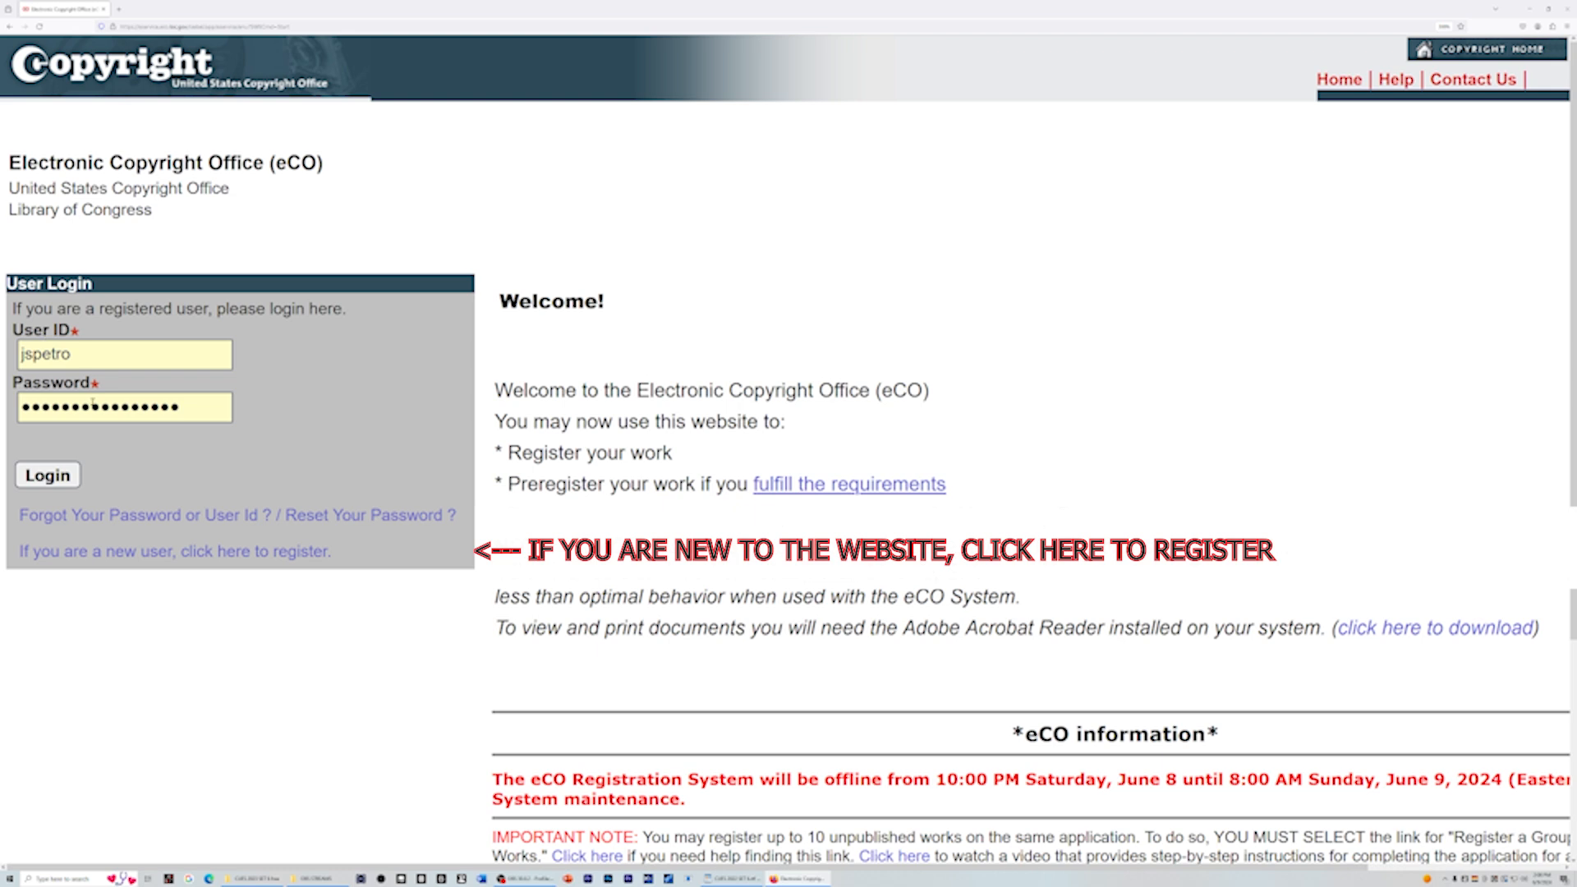
left_click(94, 364)
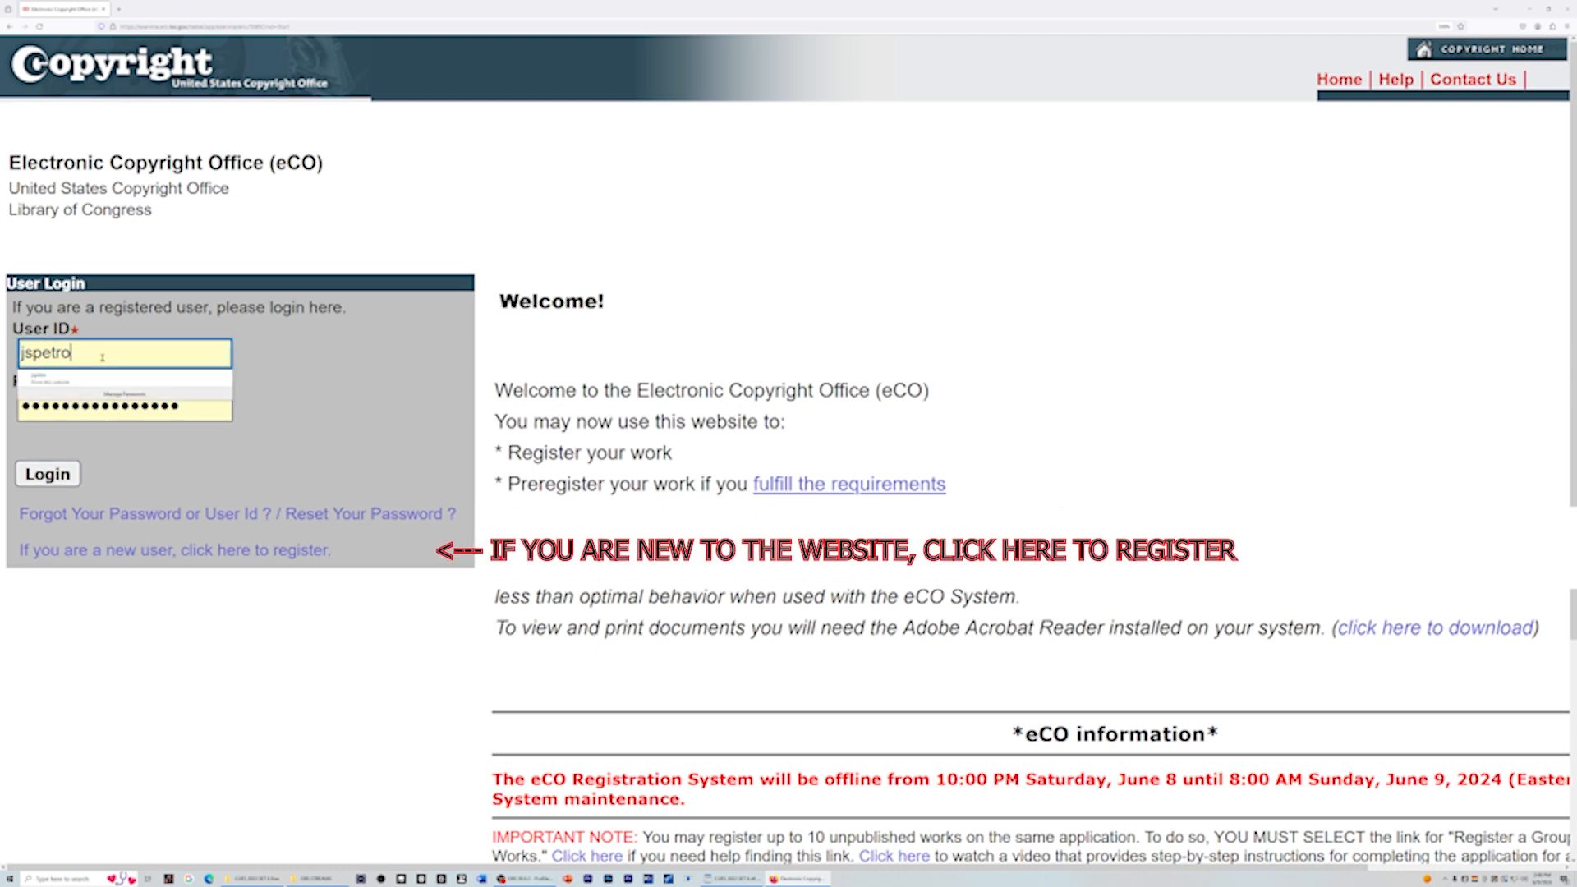
left_click(92, 380)
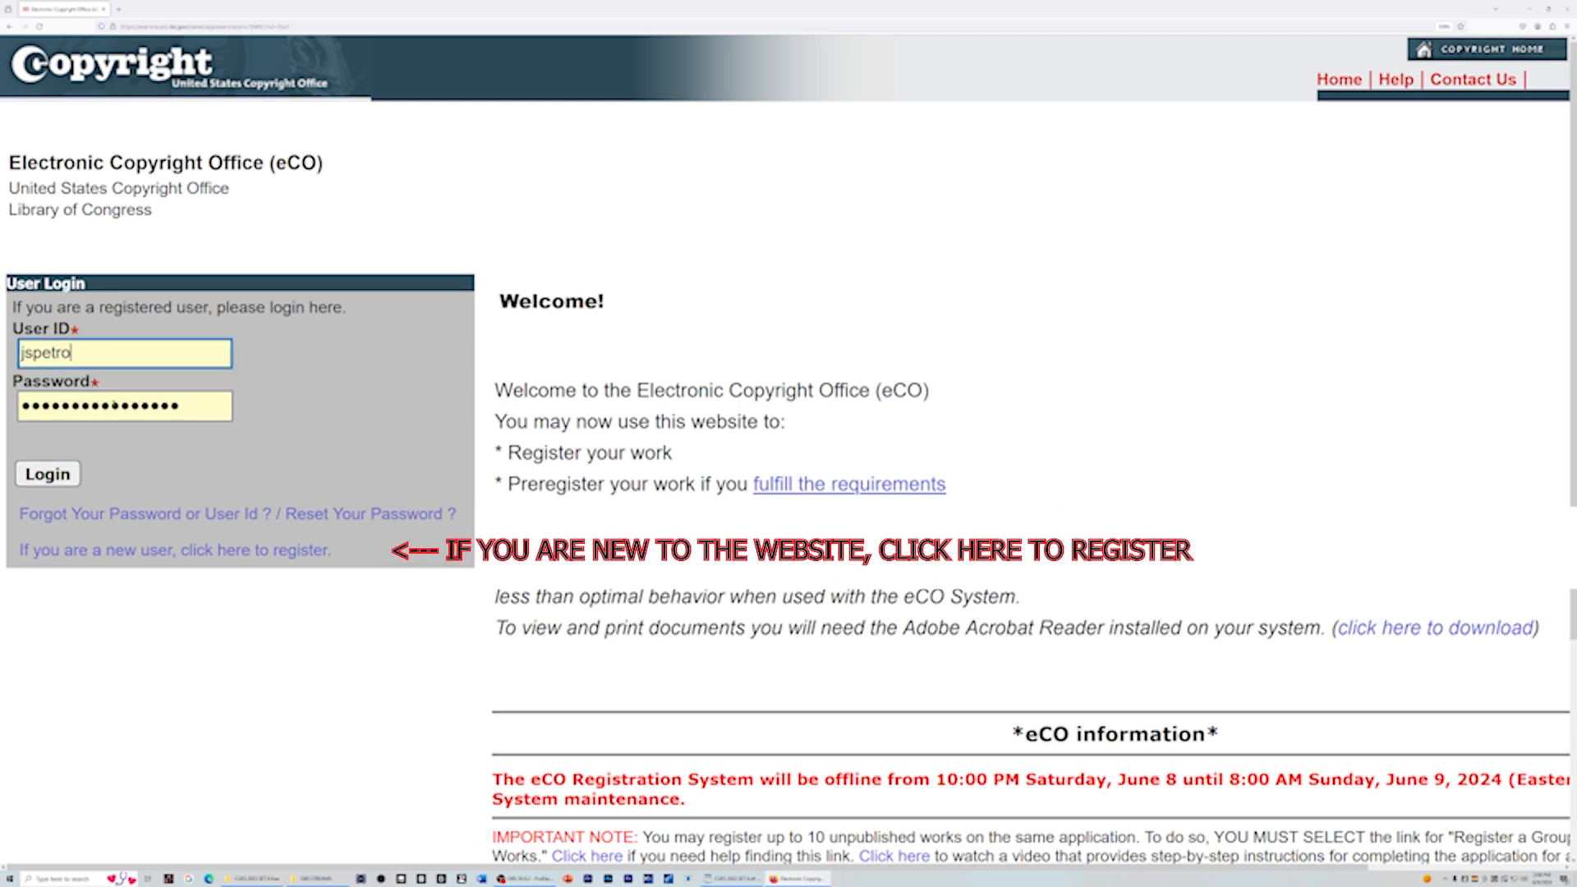
left_click(190, 401)
left_click(56, 476)
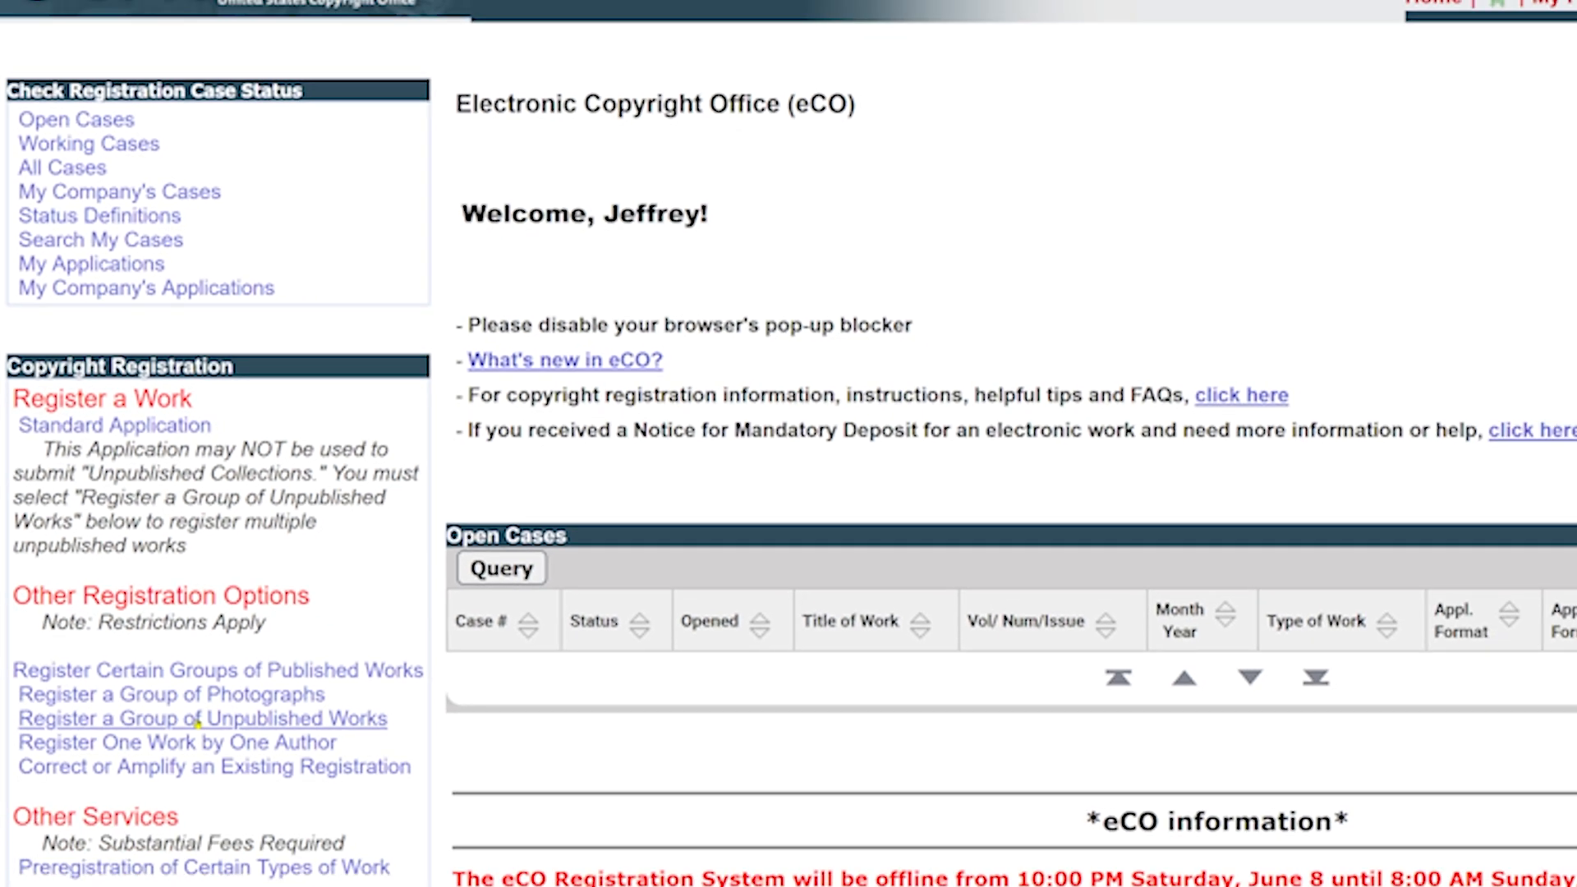
Start a new Register a Group of Unpublished Works application.
left_click(237, 794)
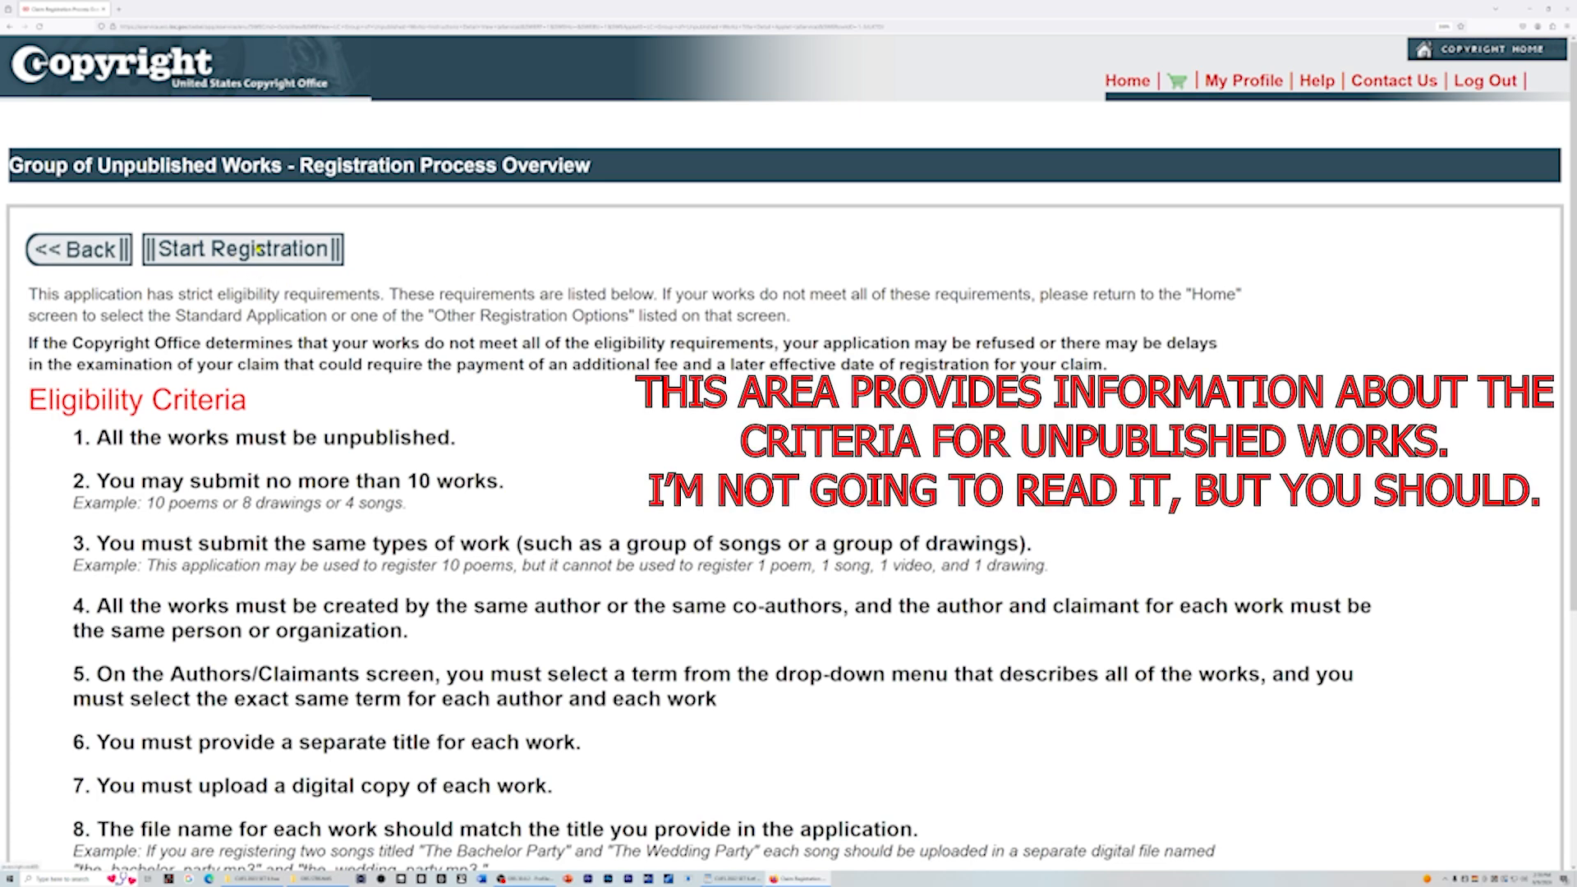
left_click(243, 256)
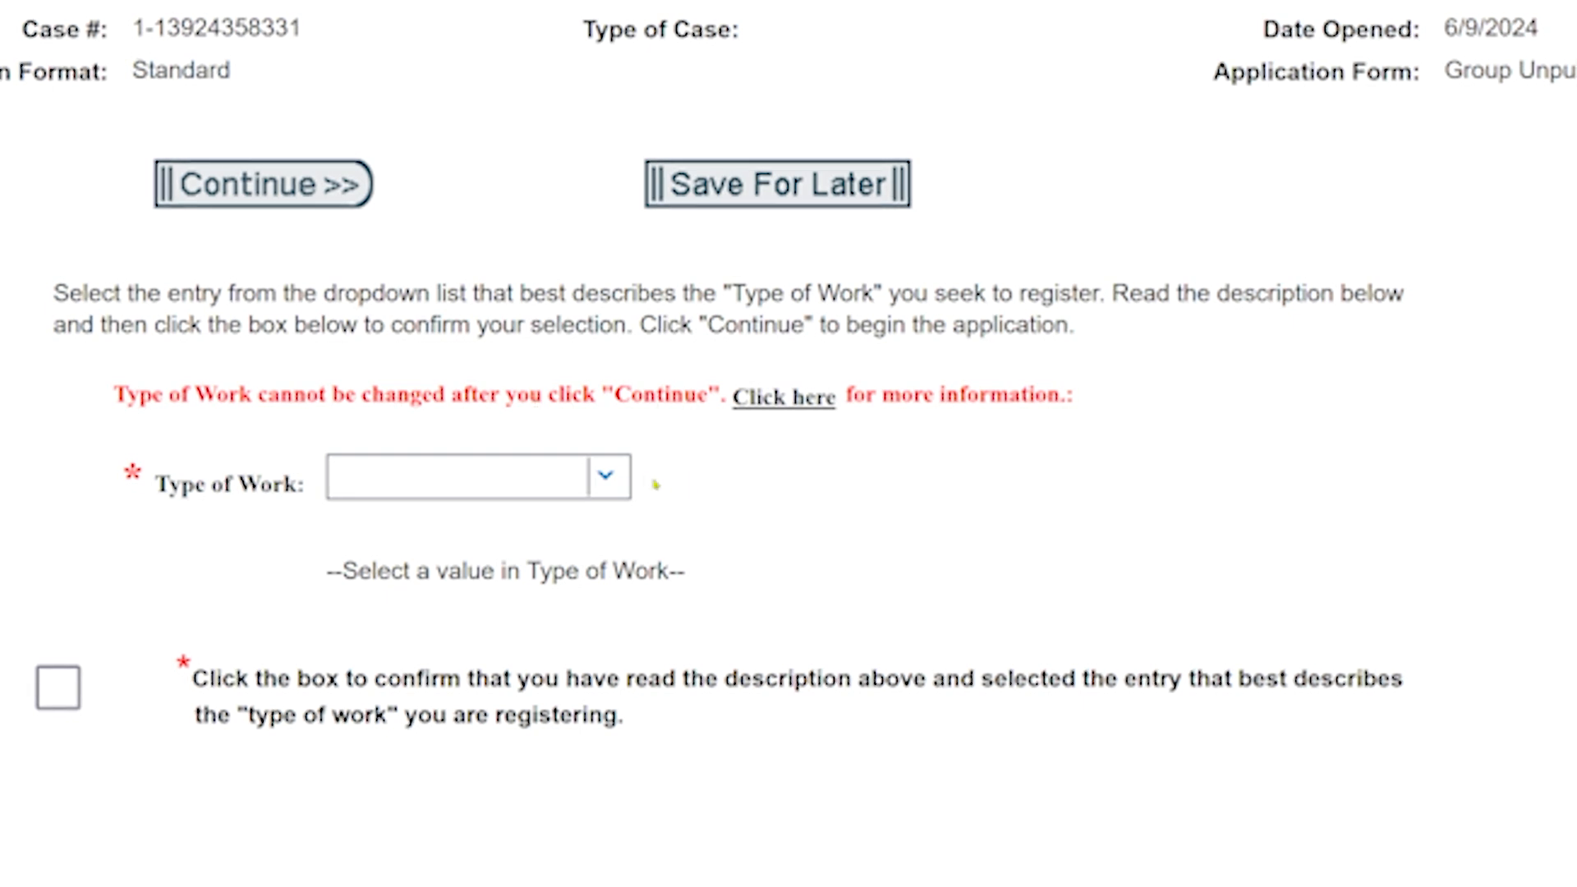
Choose Work of the Performing Arts as the type of work, confirm it, and continue to Titles.
left_click(627, 493)
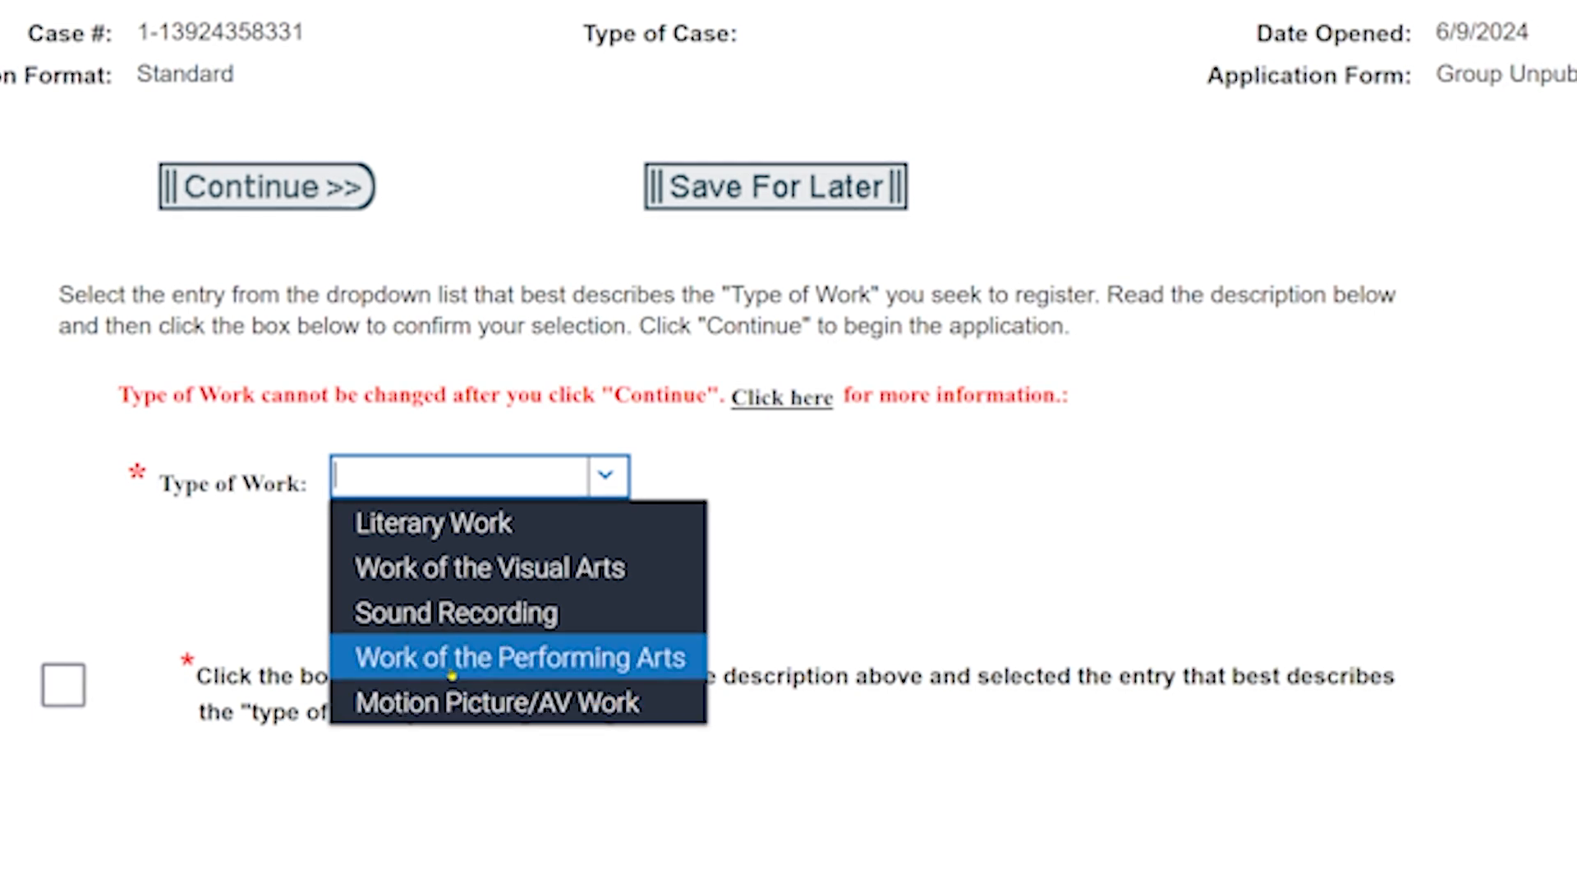
key("Return")
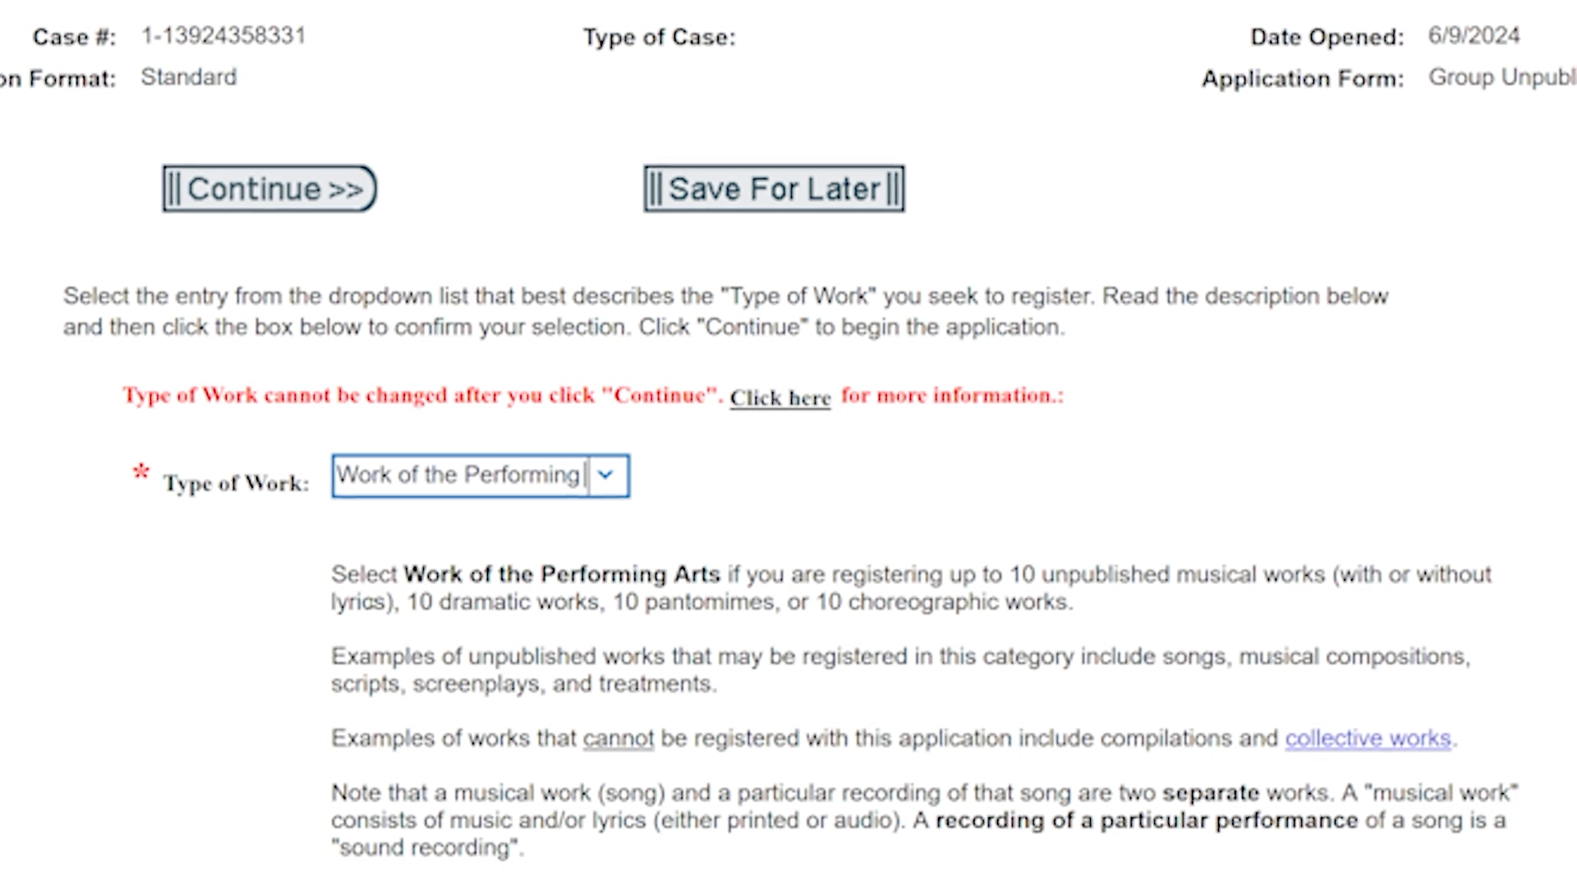
scroll(678, 464, "down", 6)
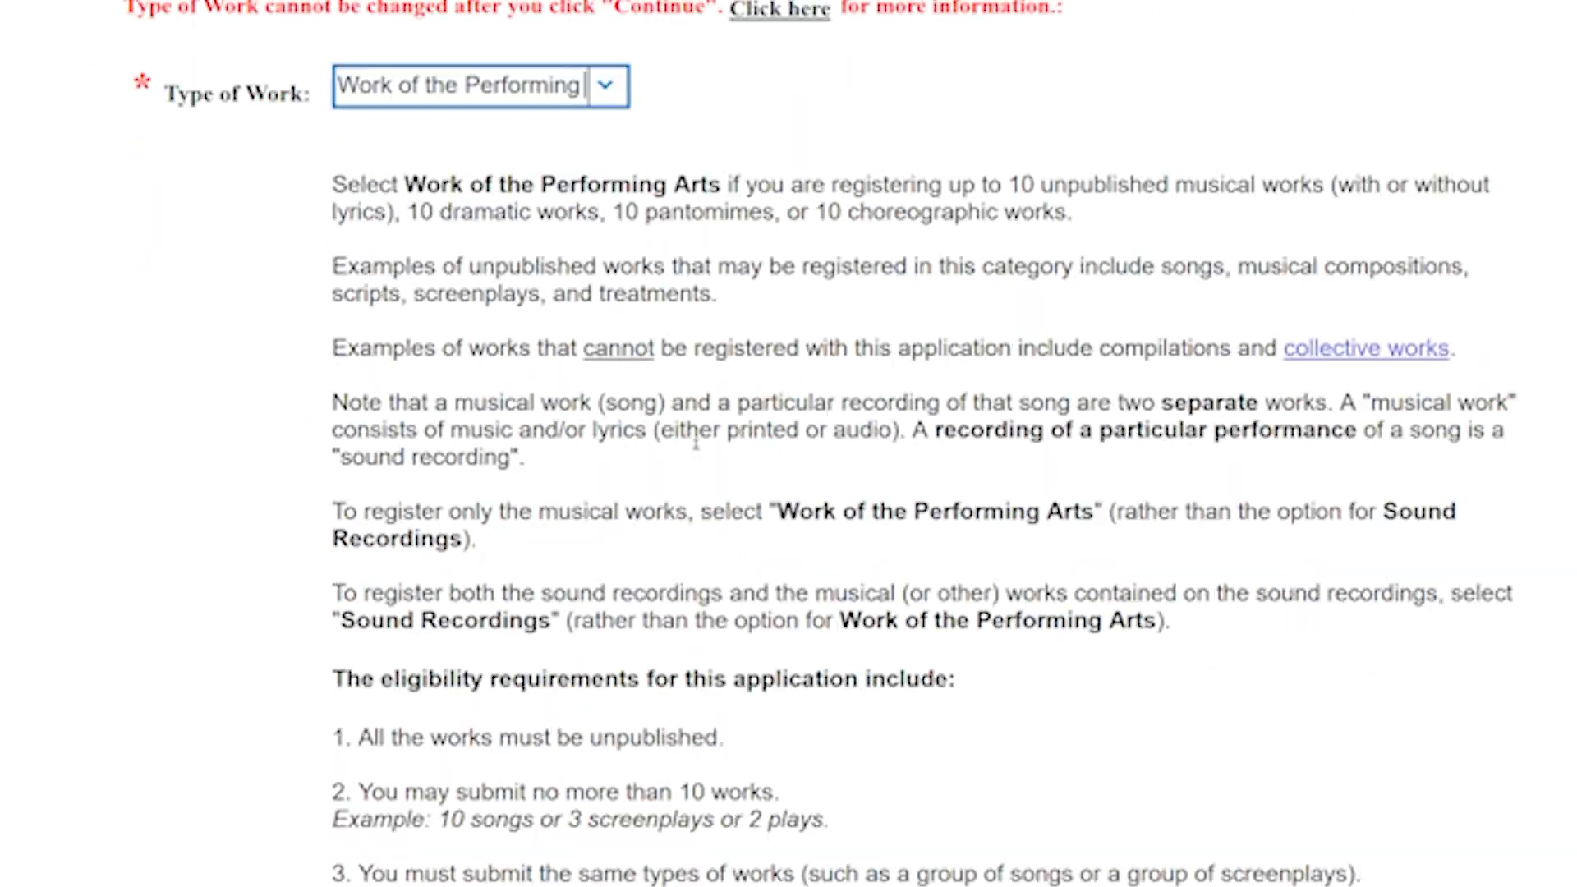
scroll(813, 452, "down", 5)
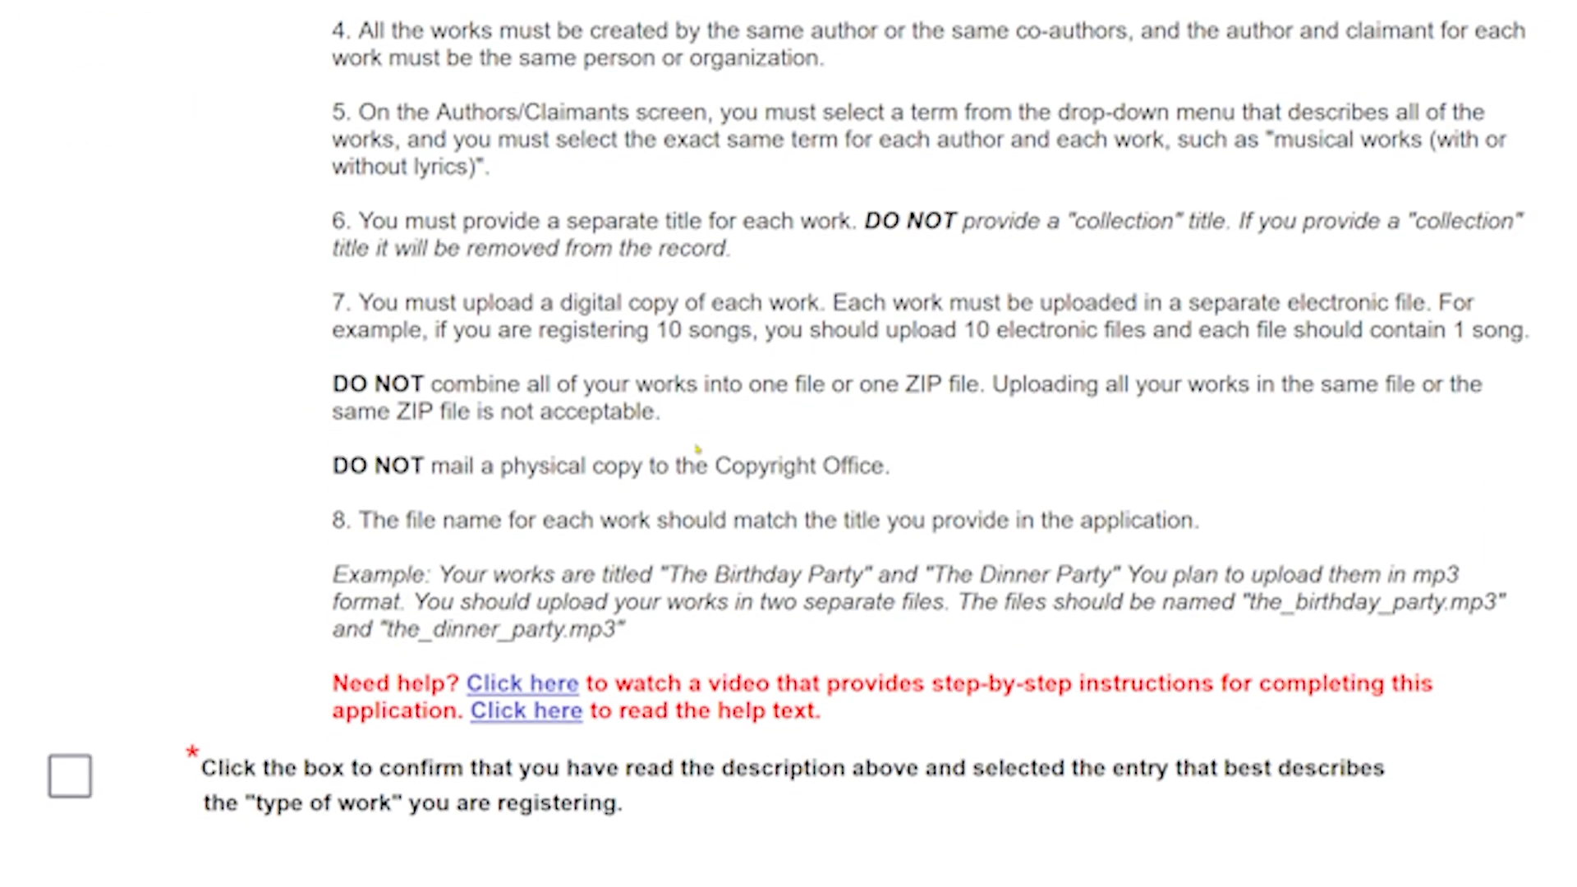
left_click(47, 796)
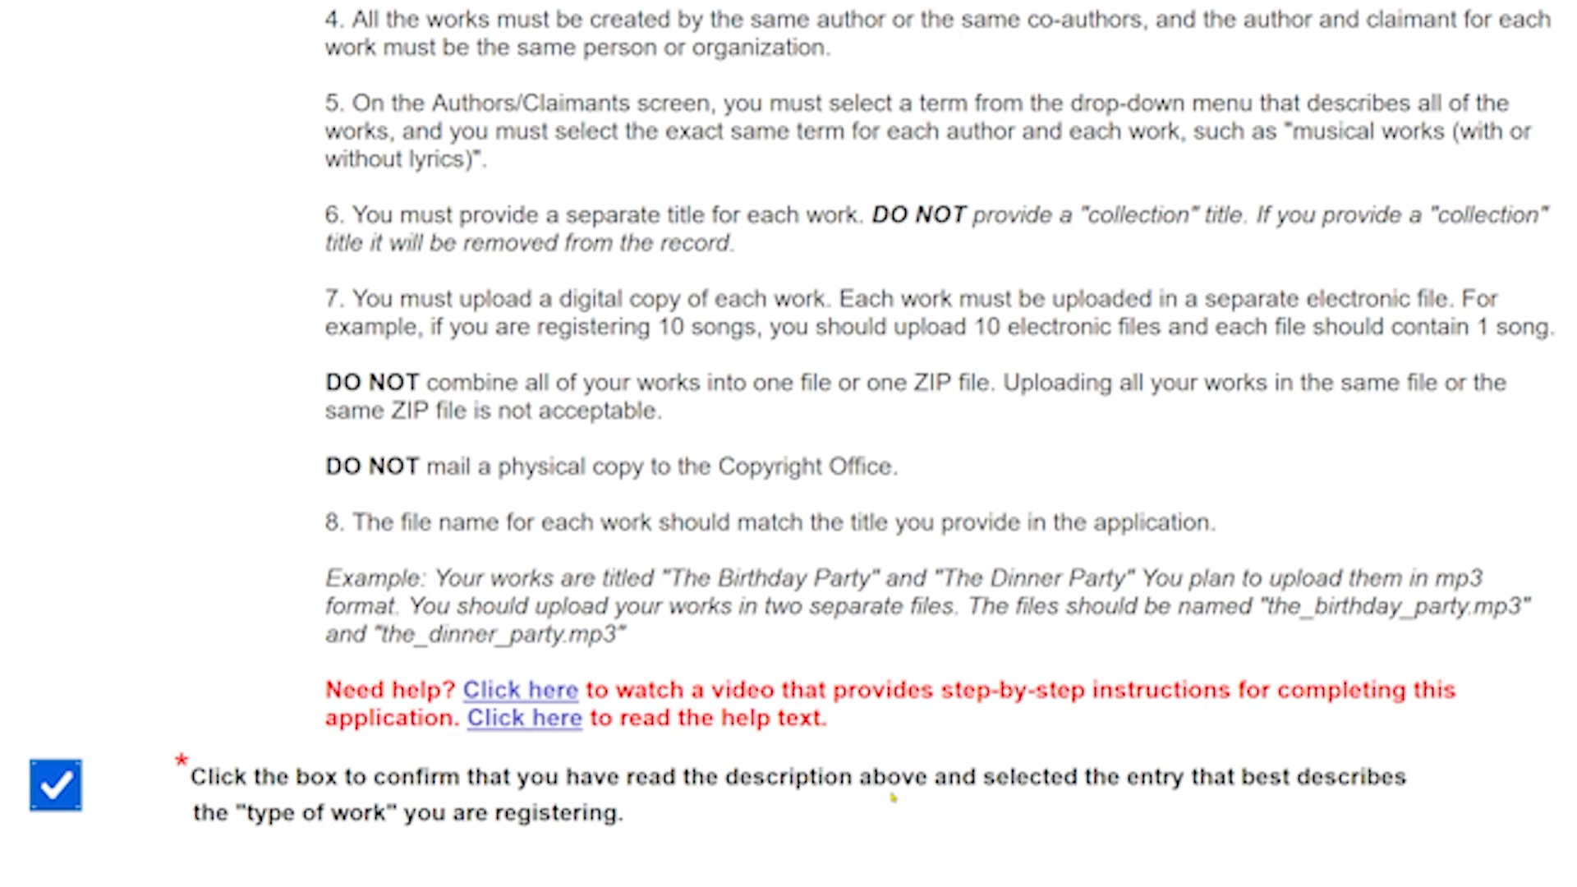
scroll(893, 796, "up", 10)
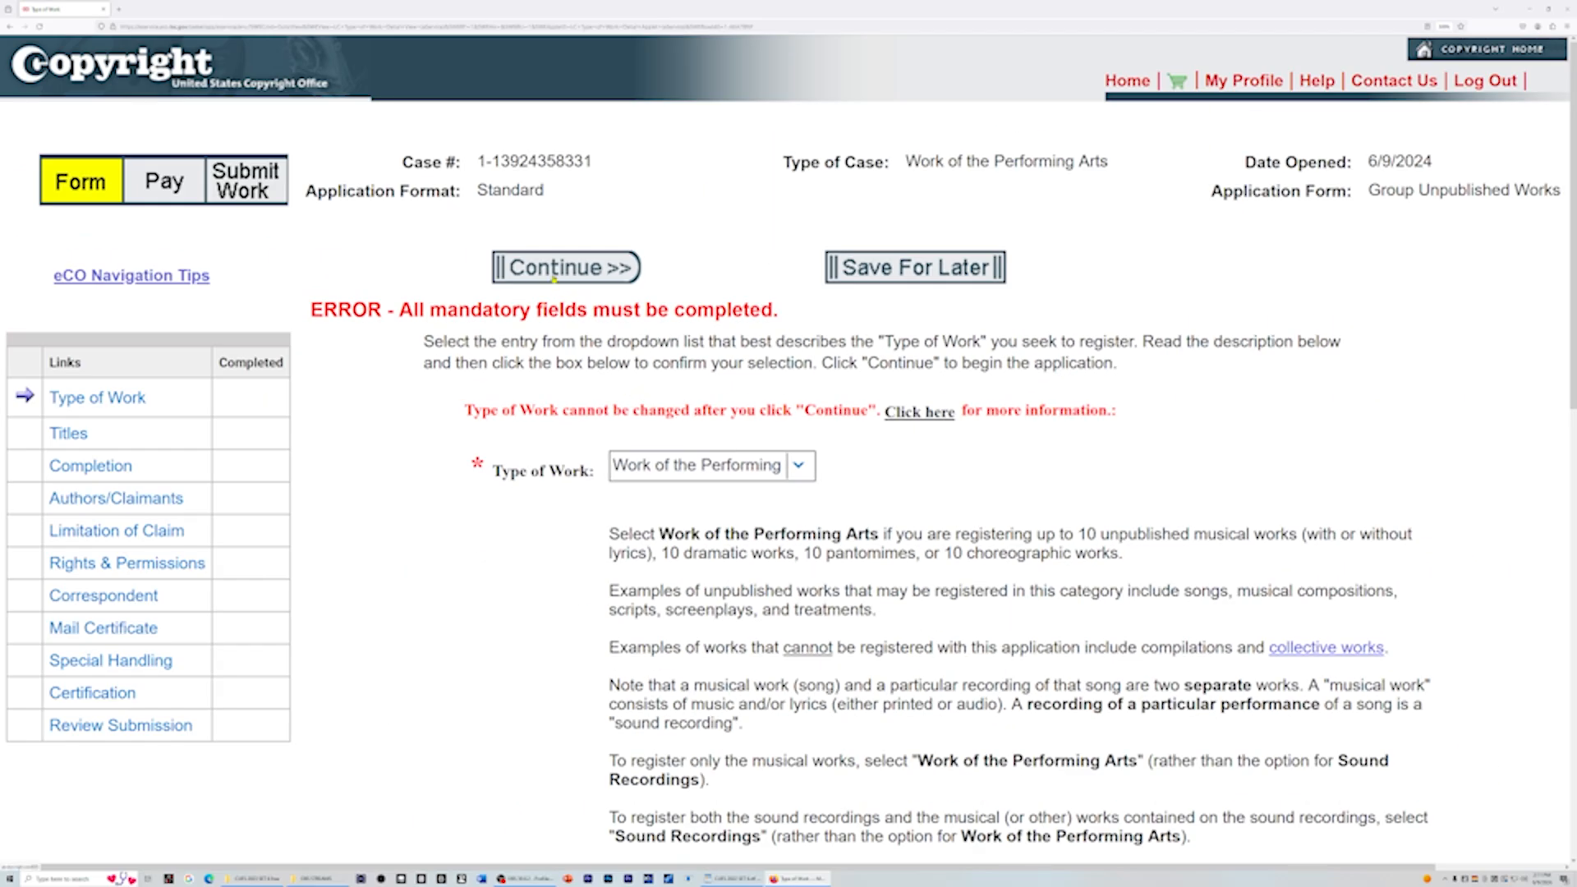
left_click(552, 276)
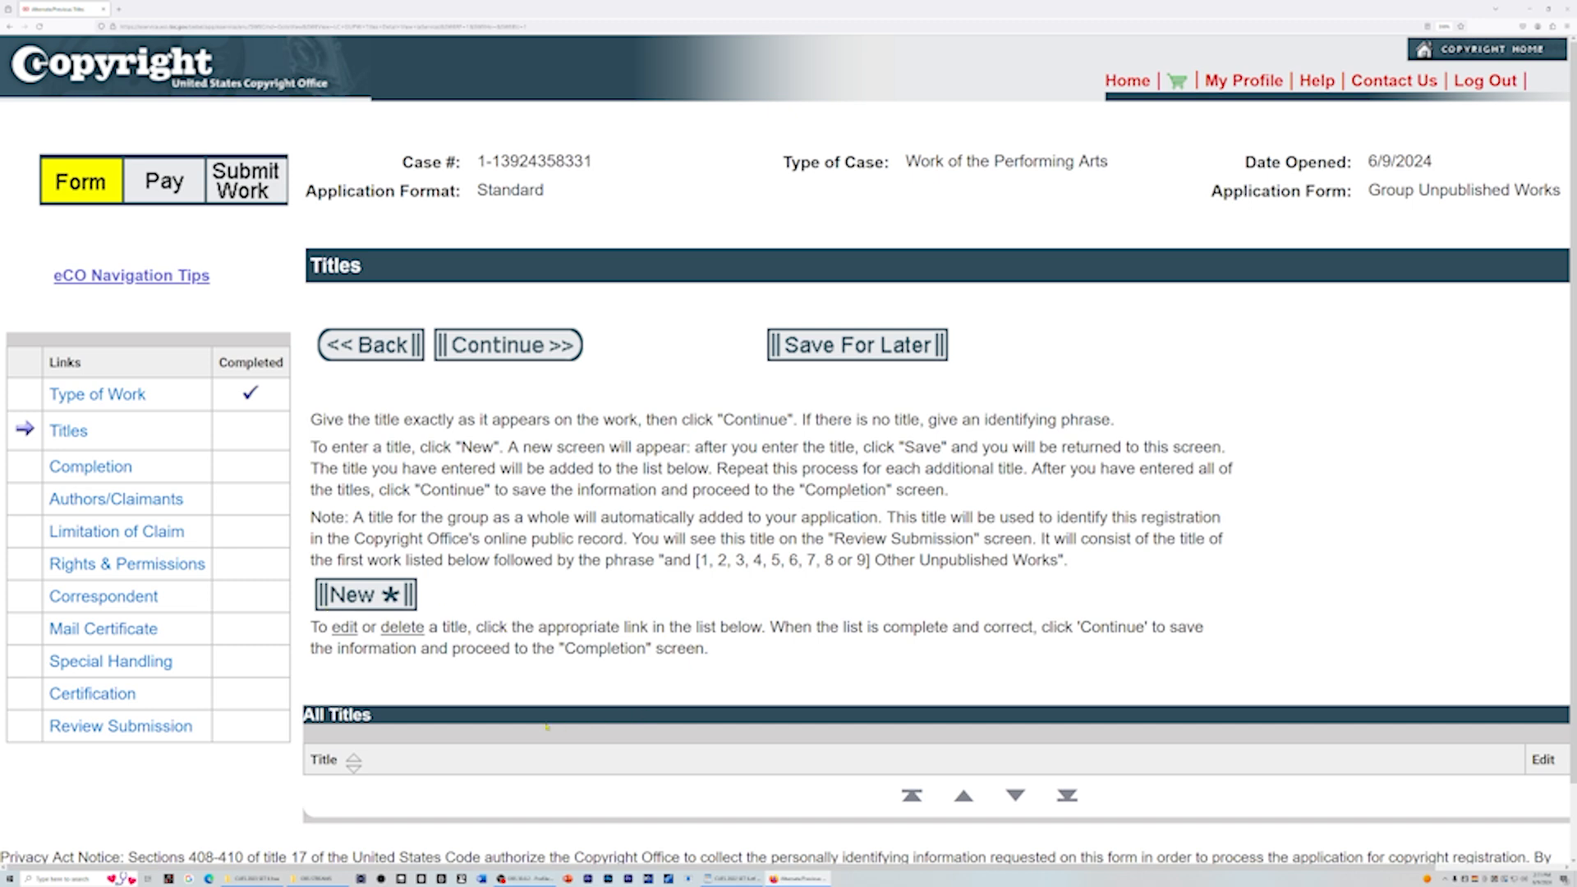
Open a blank title entry form and bring up the folder of song MP3 files.
scroll(547, 727, "down", 1)
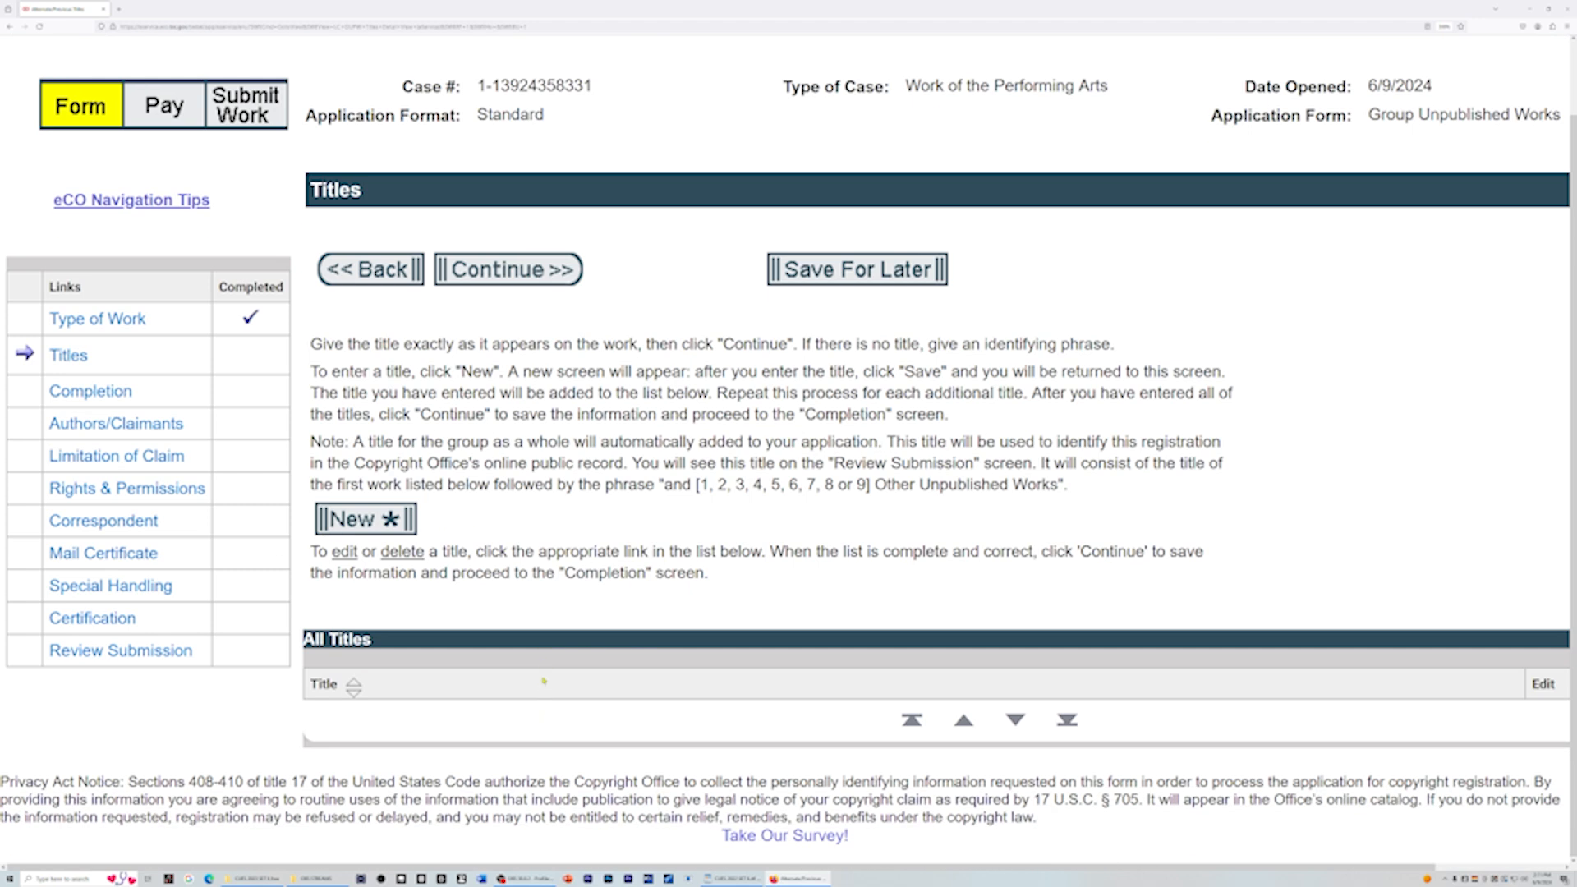
left_click(359, 522)
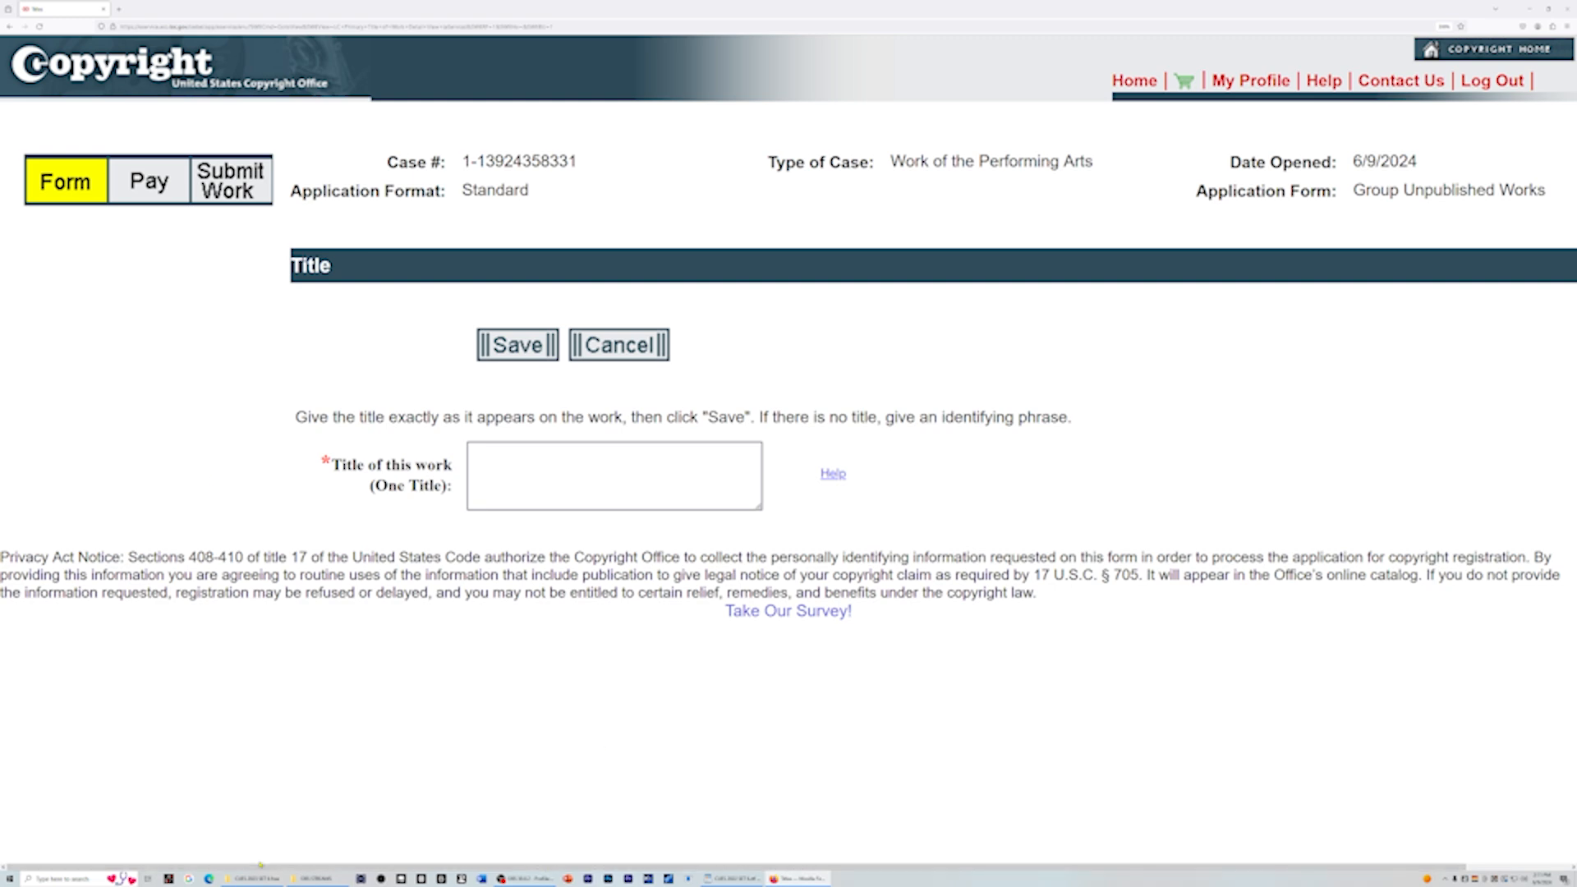
mouse_move(271, 879)
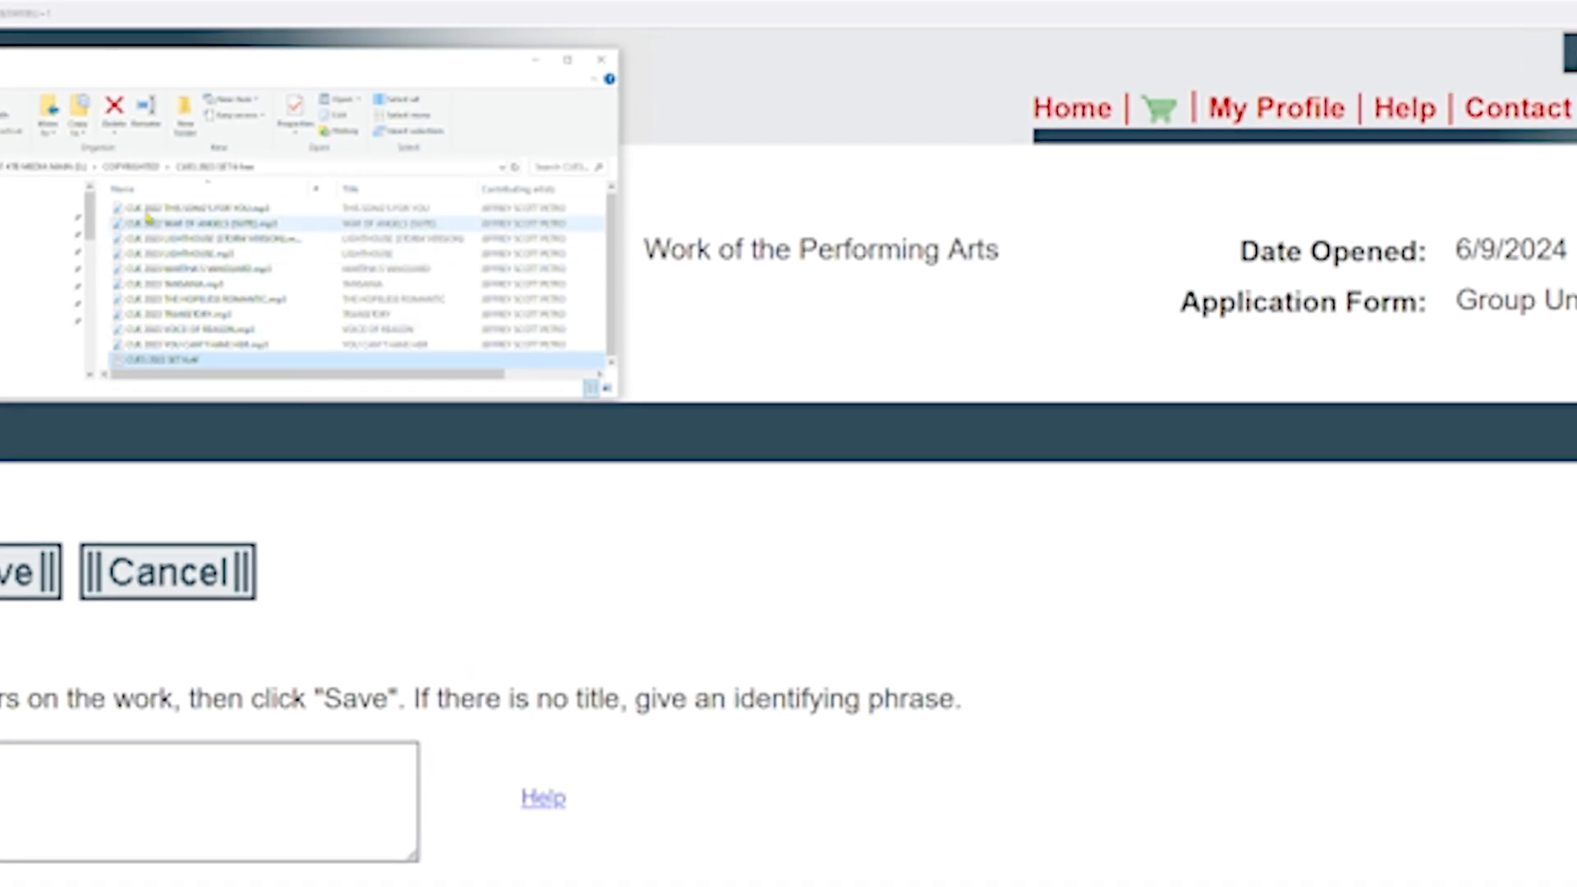
Open the CUES .rtf song title list in WordPad and move both windows aside.
double_click(182, 365)
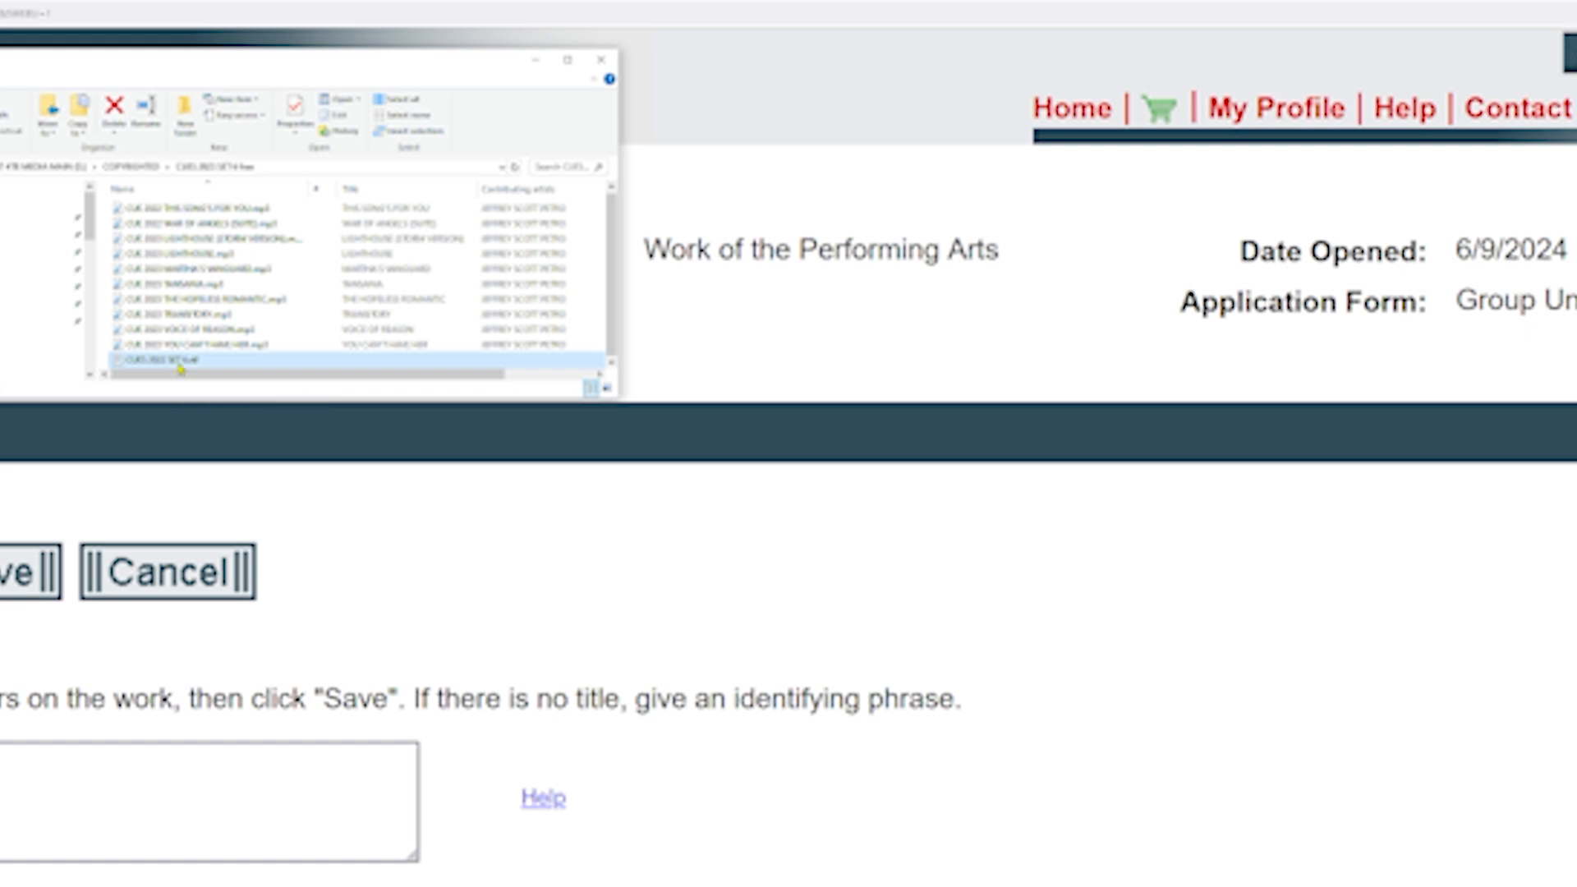
left_click_drag(317, 62, 1576, 107)
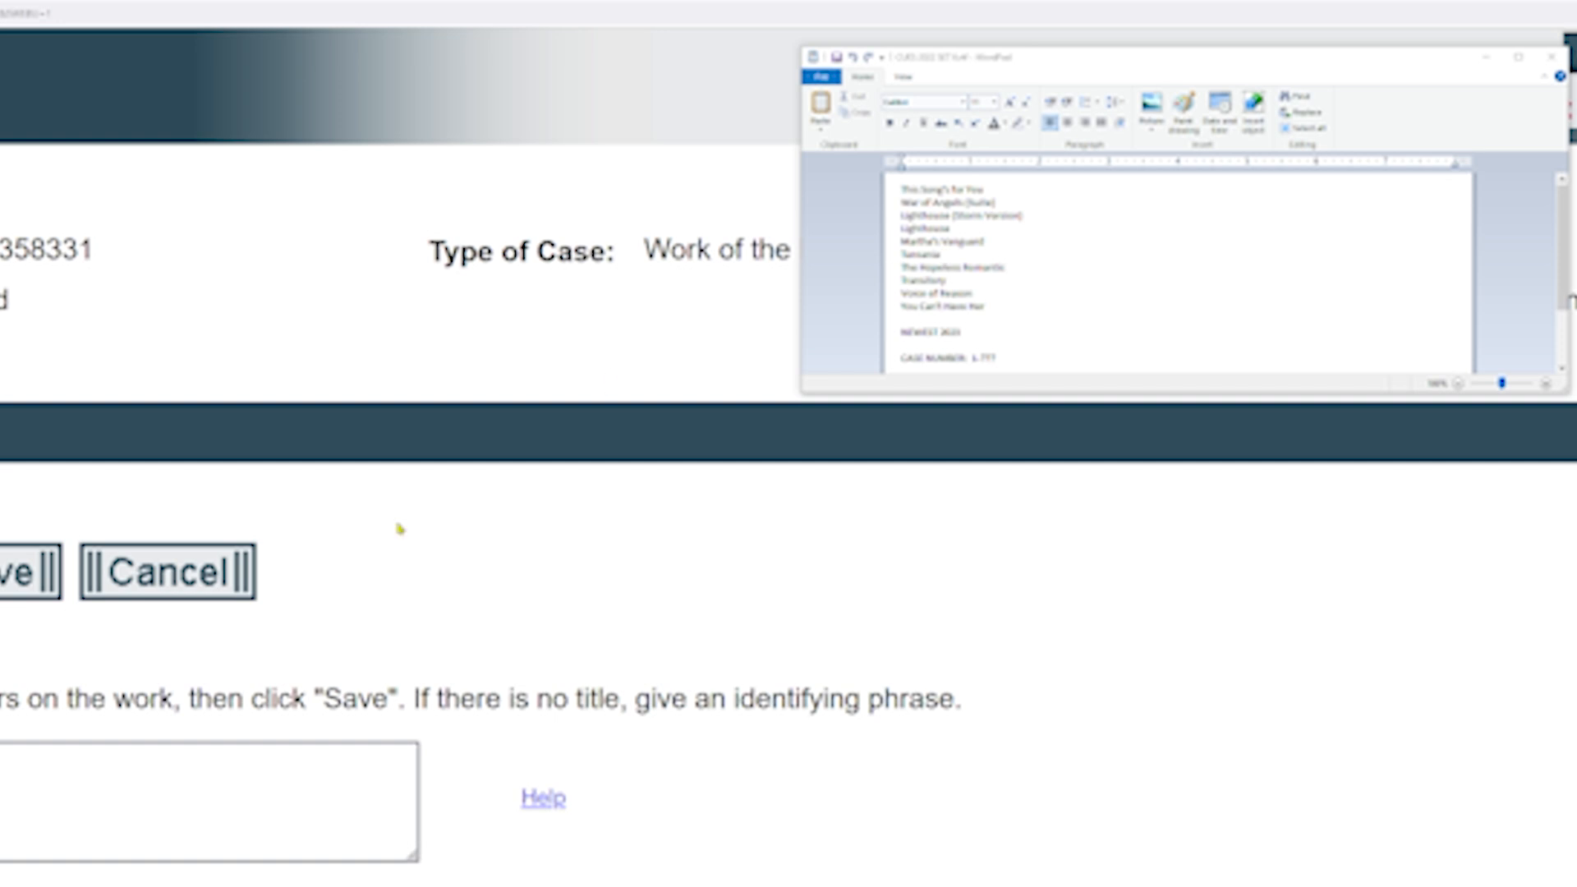
left_click_drag(1059, 62, 1576, 370)
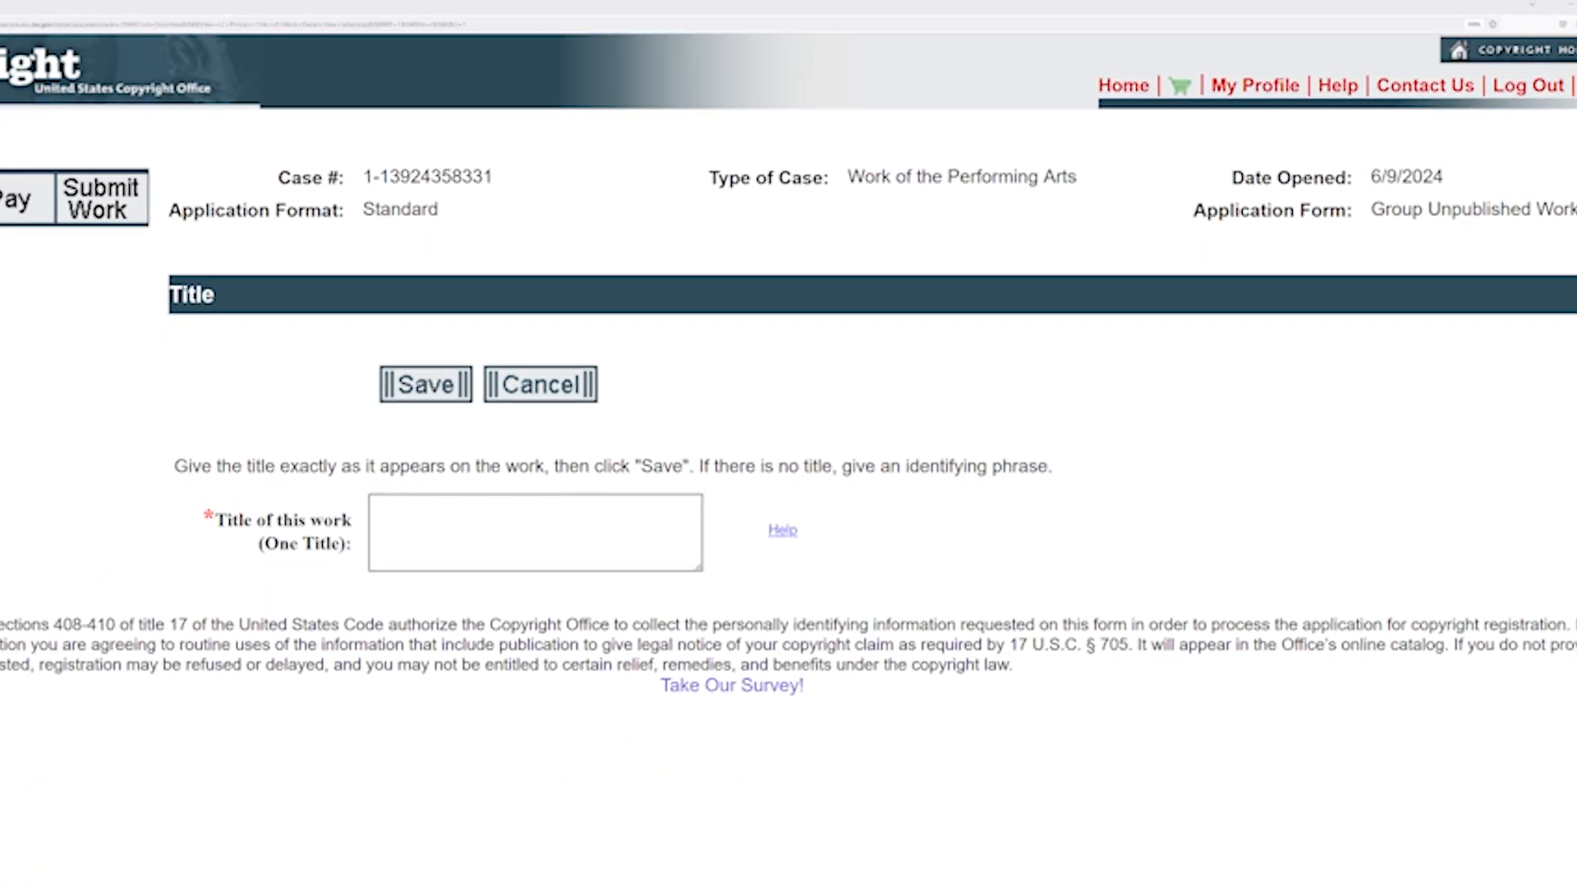
Paste and save the titles This Song's for You and War of Angels (Suite), removing a stray line break.
left_click(581, 467)
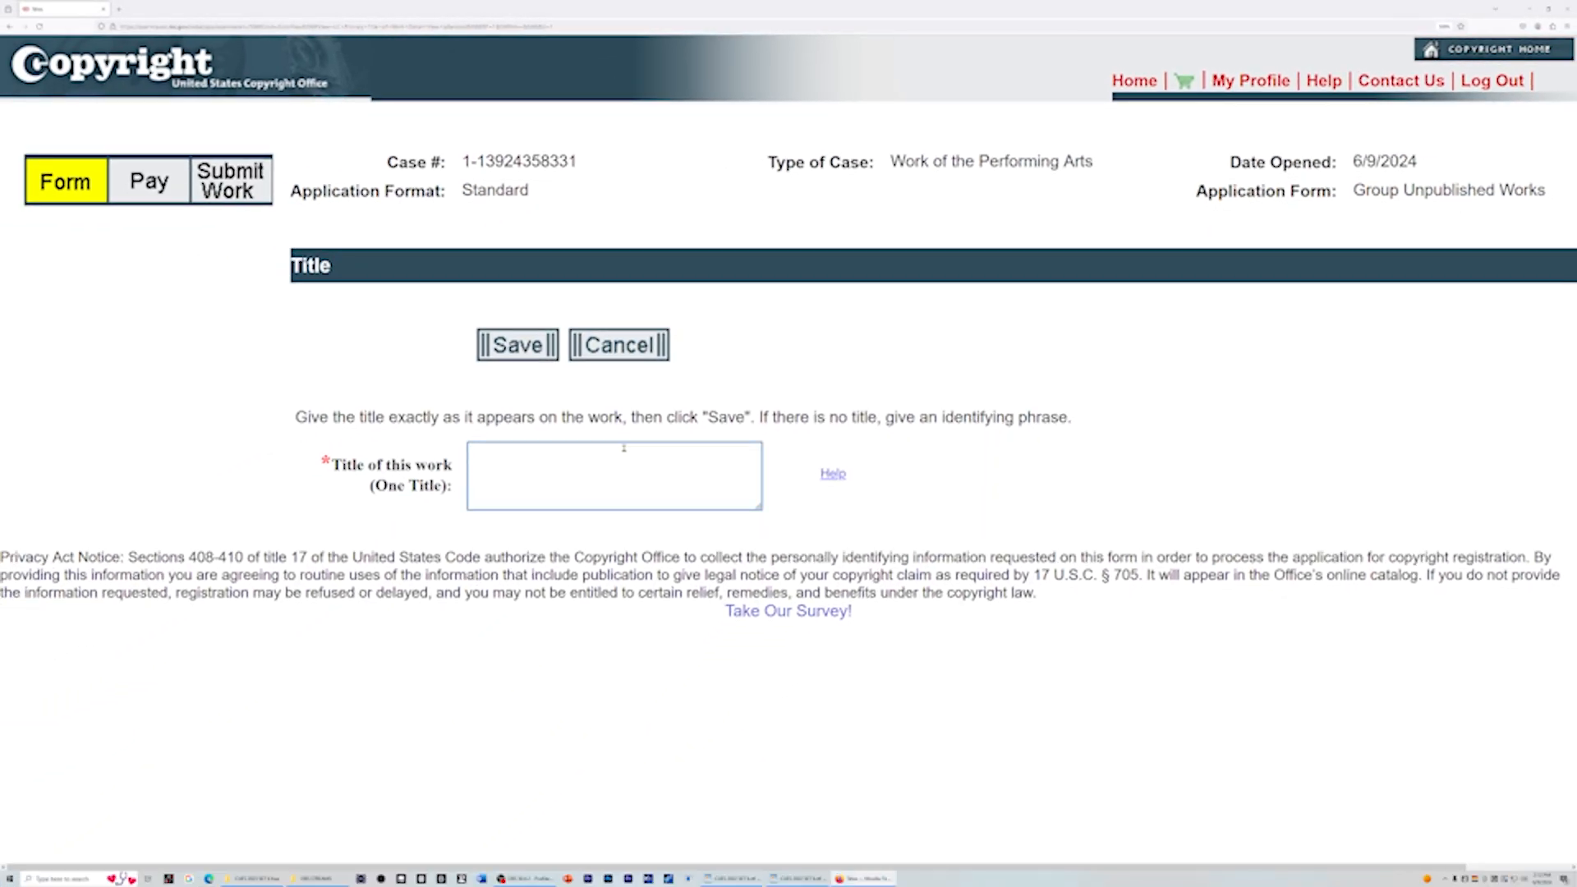
type("This Song's for You")
left_click(526, 348)
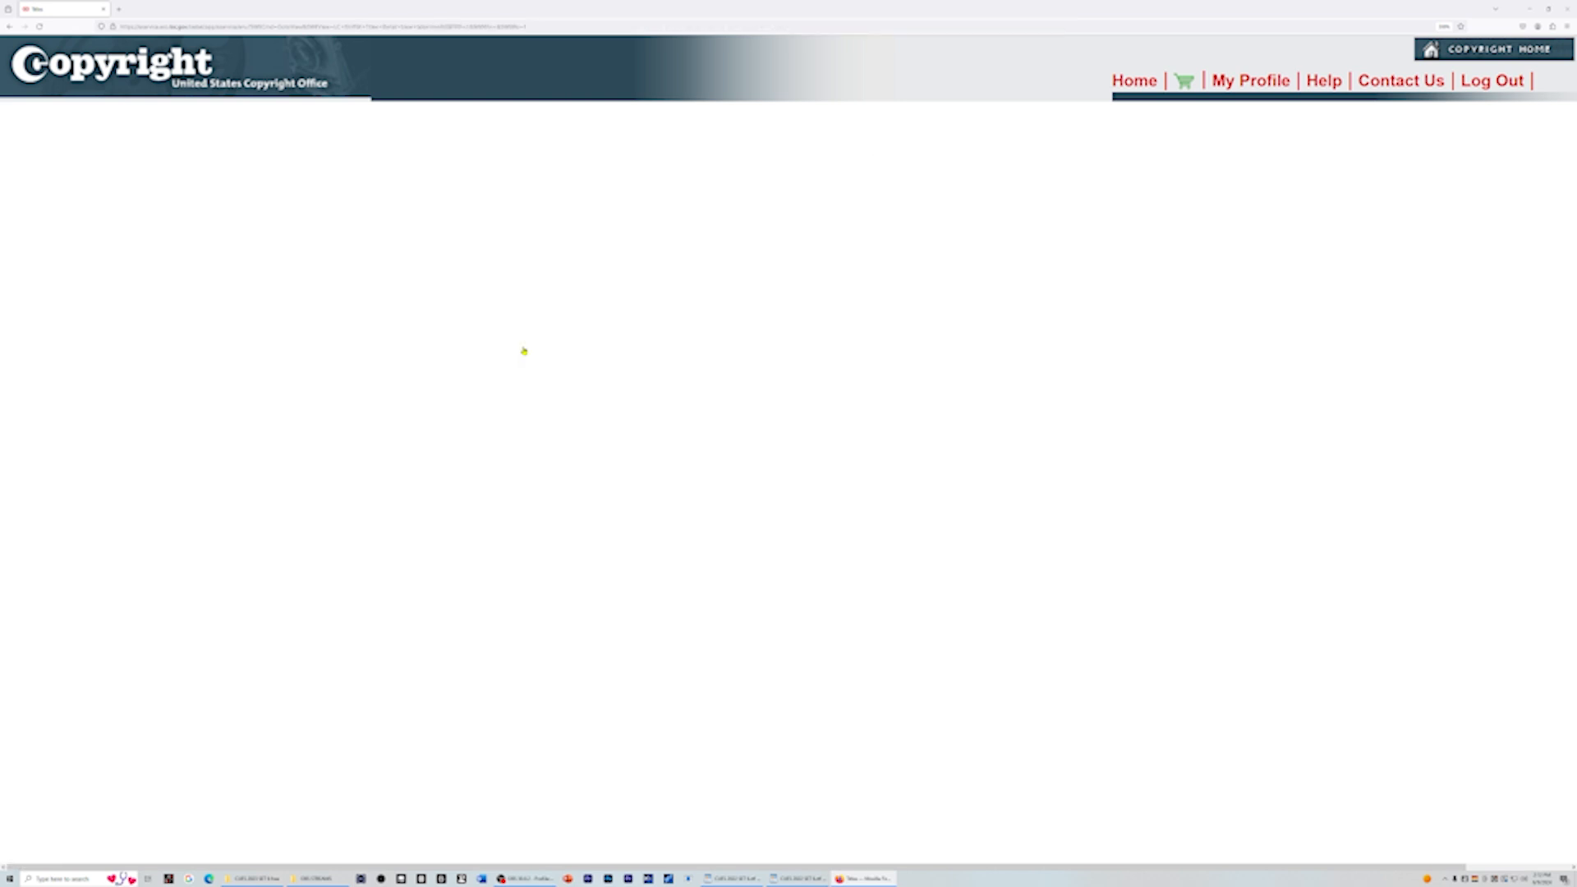
left_click(365, 588)
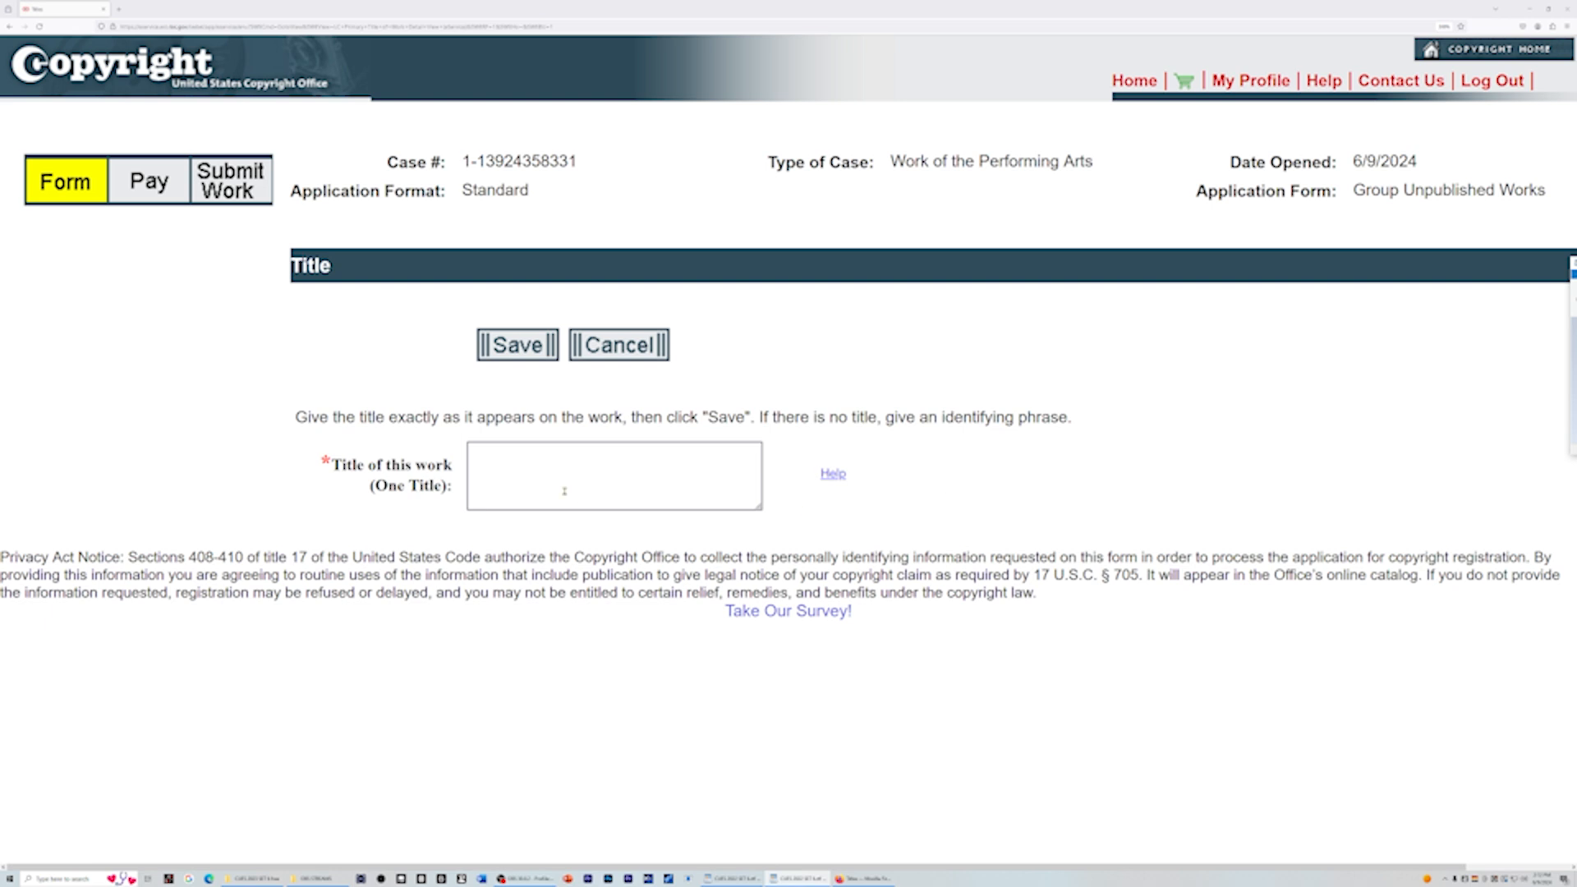
left_click(551, 462)
type("War of Angels (Suite)")
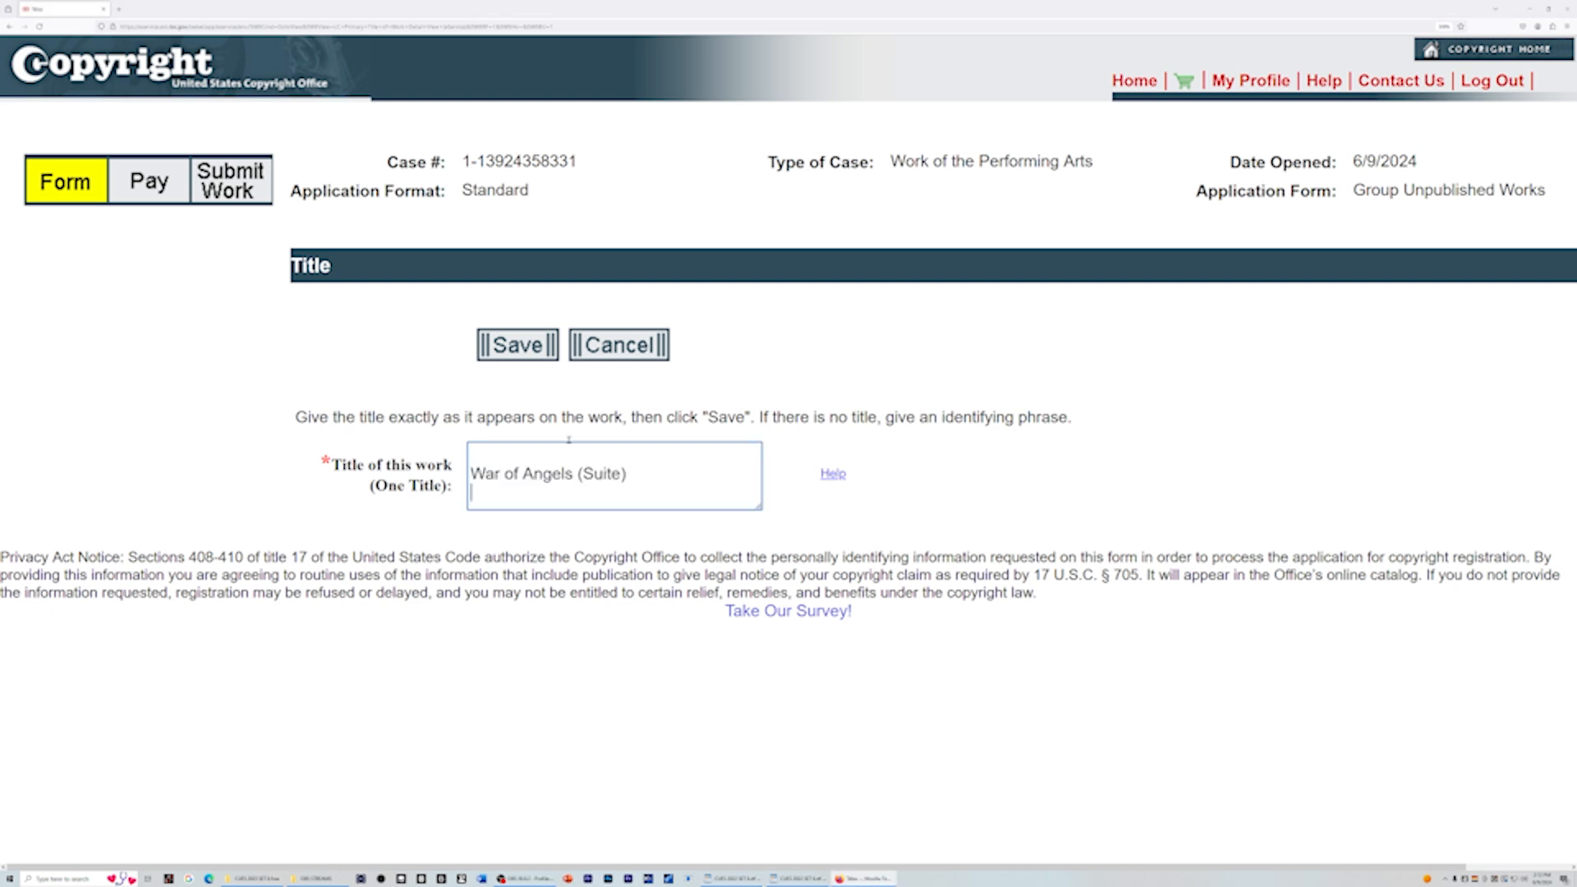
left_click(497, 455)
key("Delete")
left_click(670, 461)
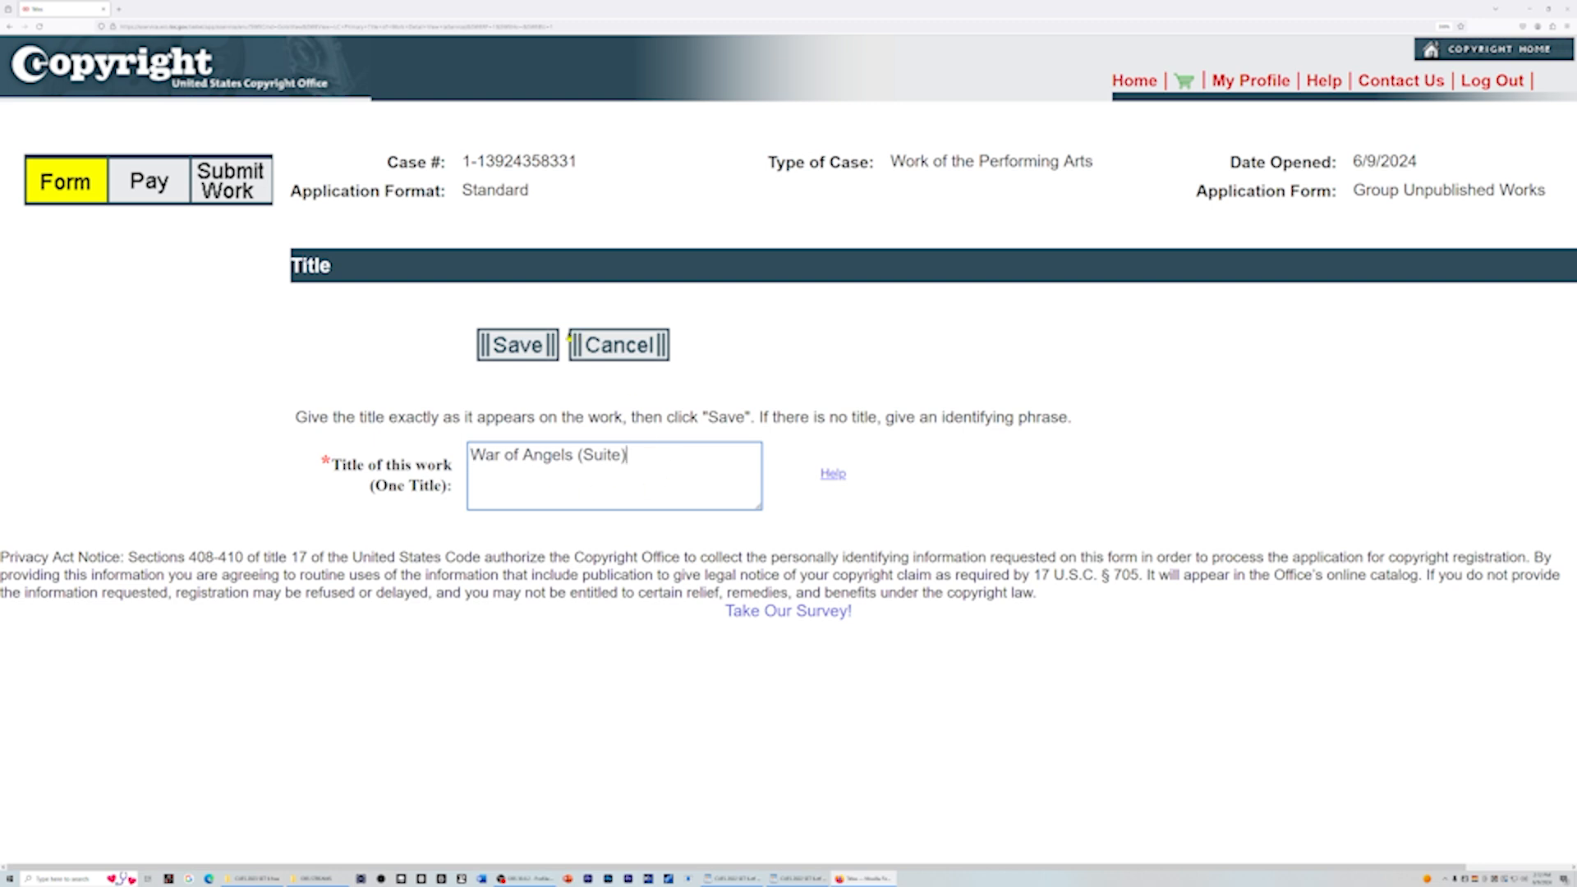
left_click(535, 346)
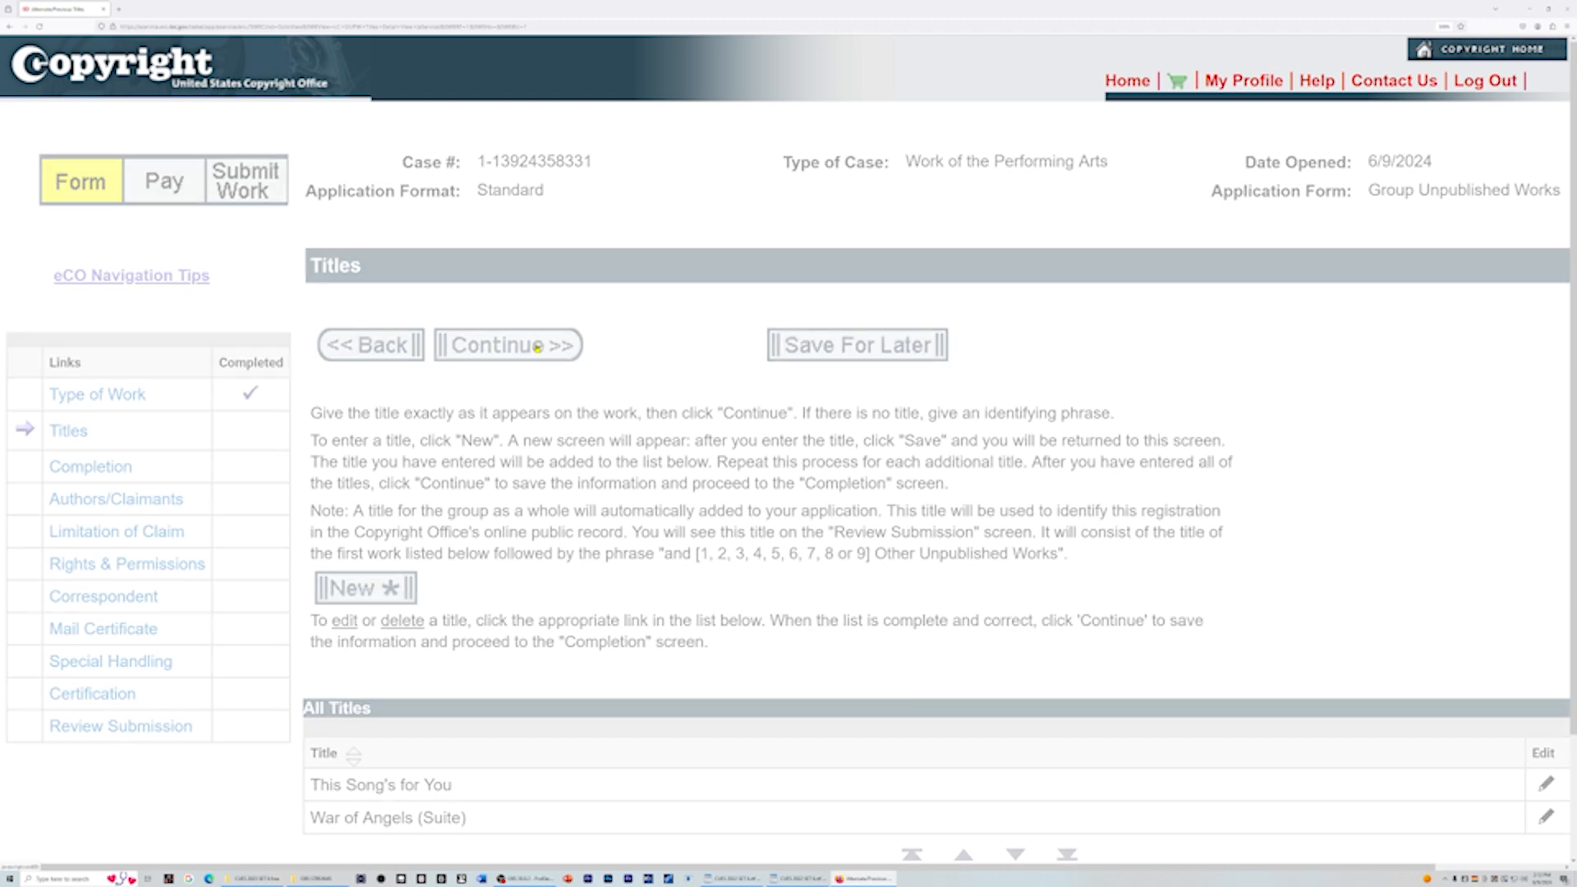
Add the titles Lighthouse (Storm Version), Lighthouse, and Martha's Vanguard.
left_click(367, 588)
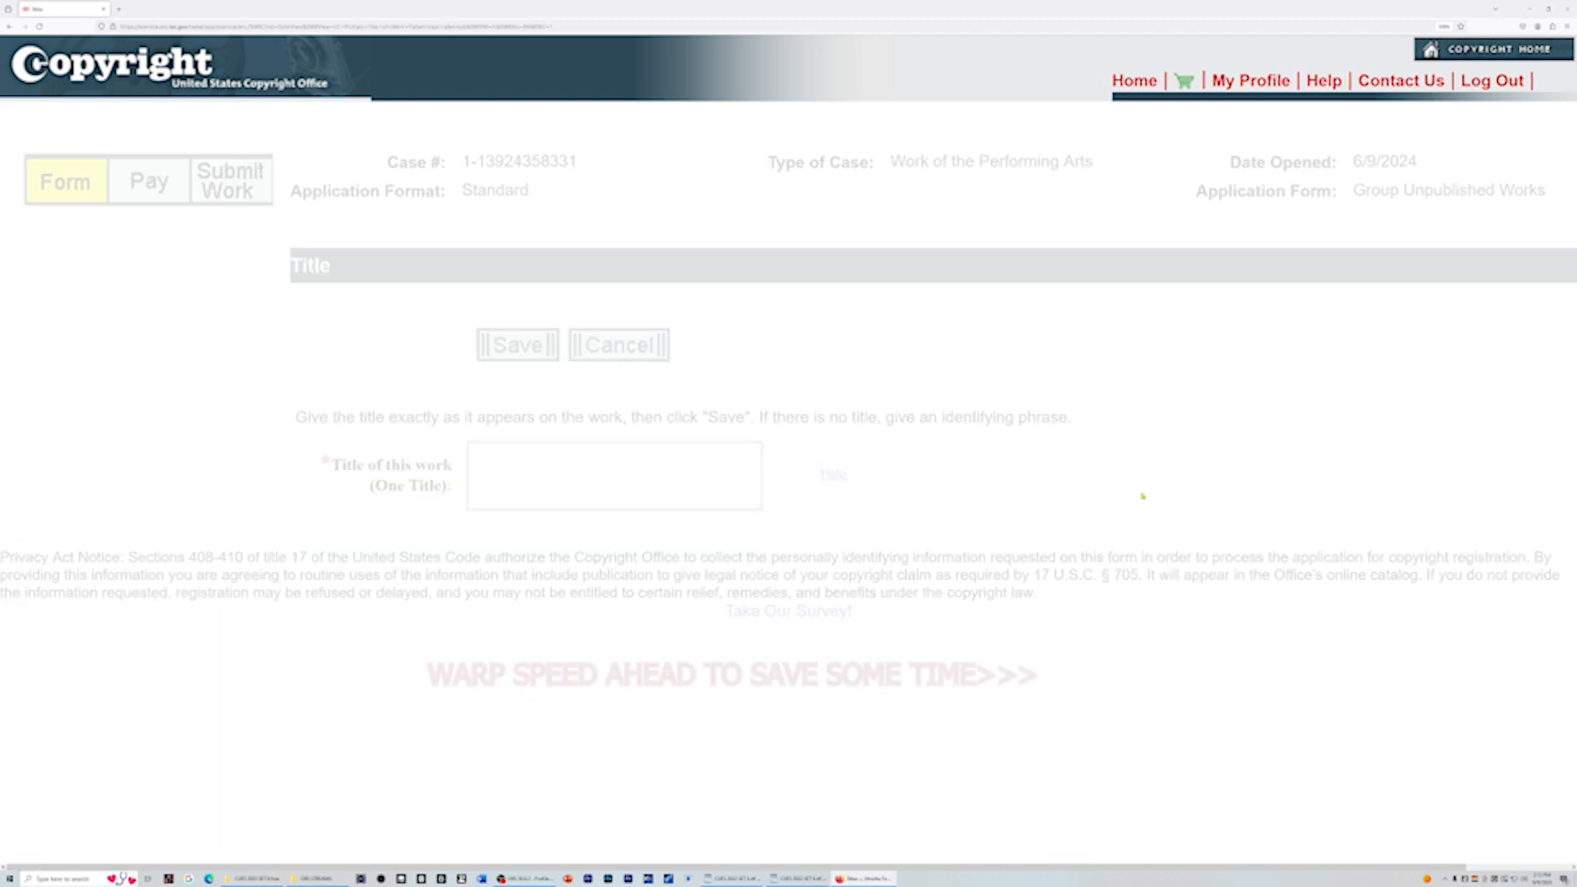
left_click(608, 468)
type("Lighthouse (Storm Version)")
left_click(530, 346)
left_click(366, 588)
left_click(595, 469)
type("Lighthouse")
left_click(529, 346)
scroll(379, 406, "down", 3)
left_click(379, 396)
left_click(728, 470)
type("Martha's Vanguard")
left_click(530, 345)
Paste and save three more song titles as new title entries.
left_click(366, 588)
right_click(514, 450)
left_click(539, 512)
left_click(526, 346)
left_click(367, 588)
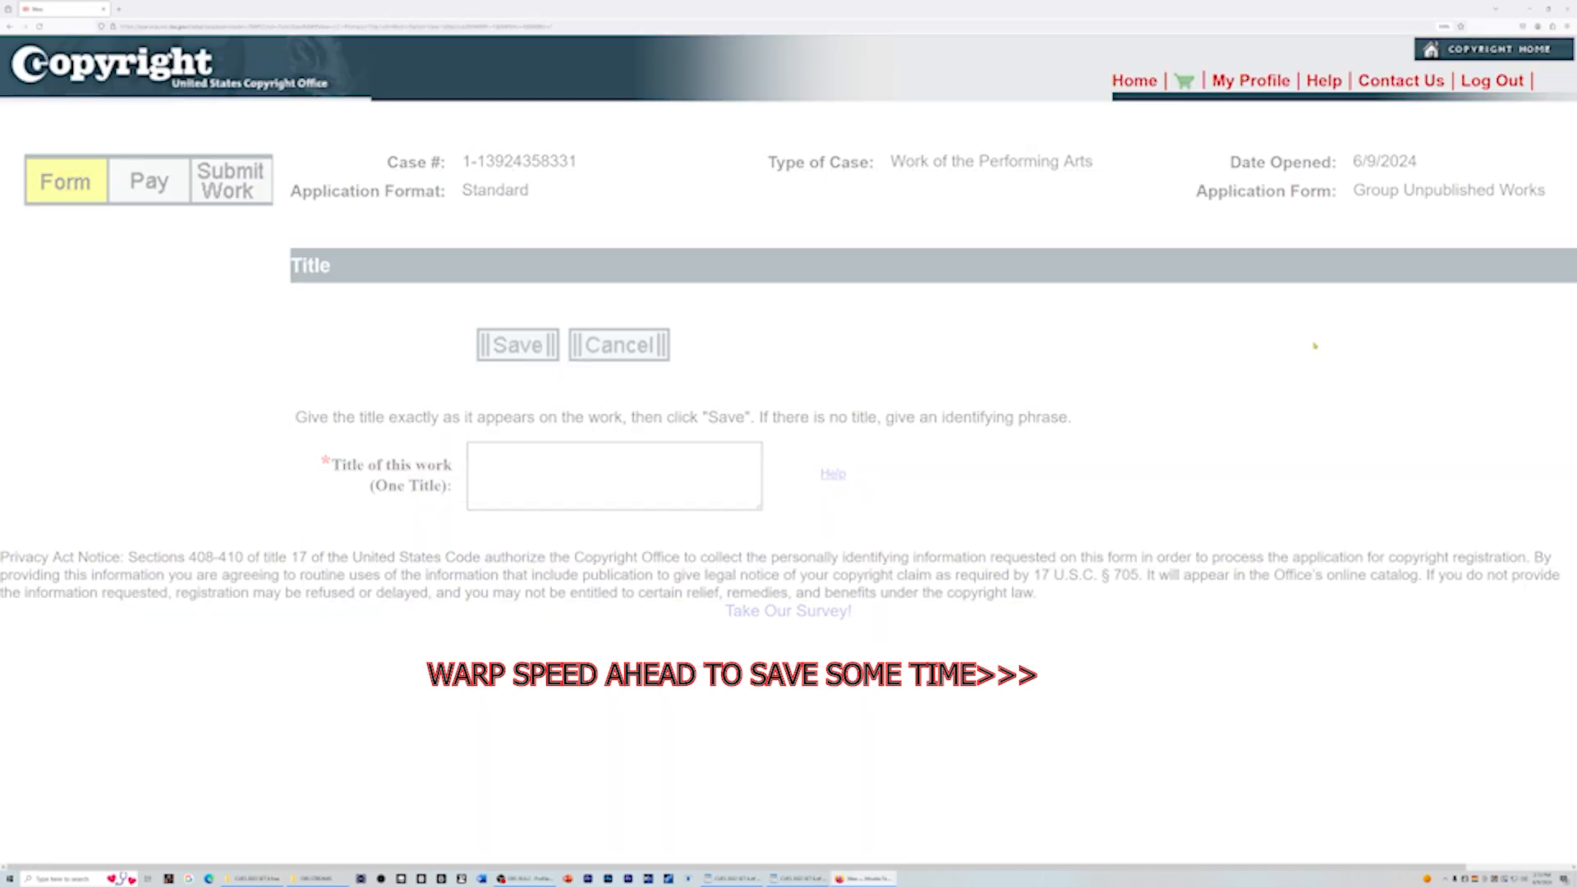
right_click(507, 466)
left_click(534, 528)
left_click(526, 346)
scroll(391, 369, "down", 4)
left_click(366, 288)
right_click(510, 466)
left_click(533, 527)
left_click(525, 346)
Add one more pasted title, then the final title You Can't Have Her.
scroll(542, 369, "down", 4)
left_click(367, 256)
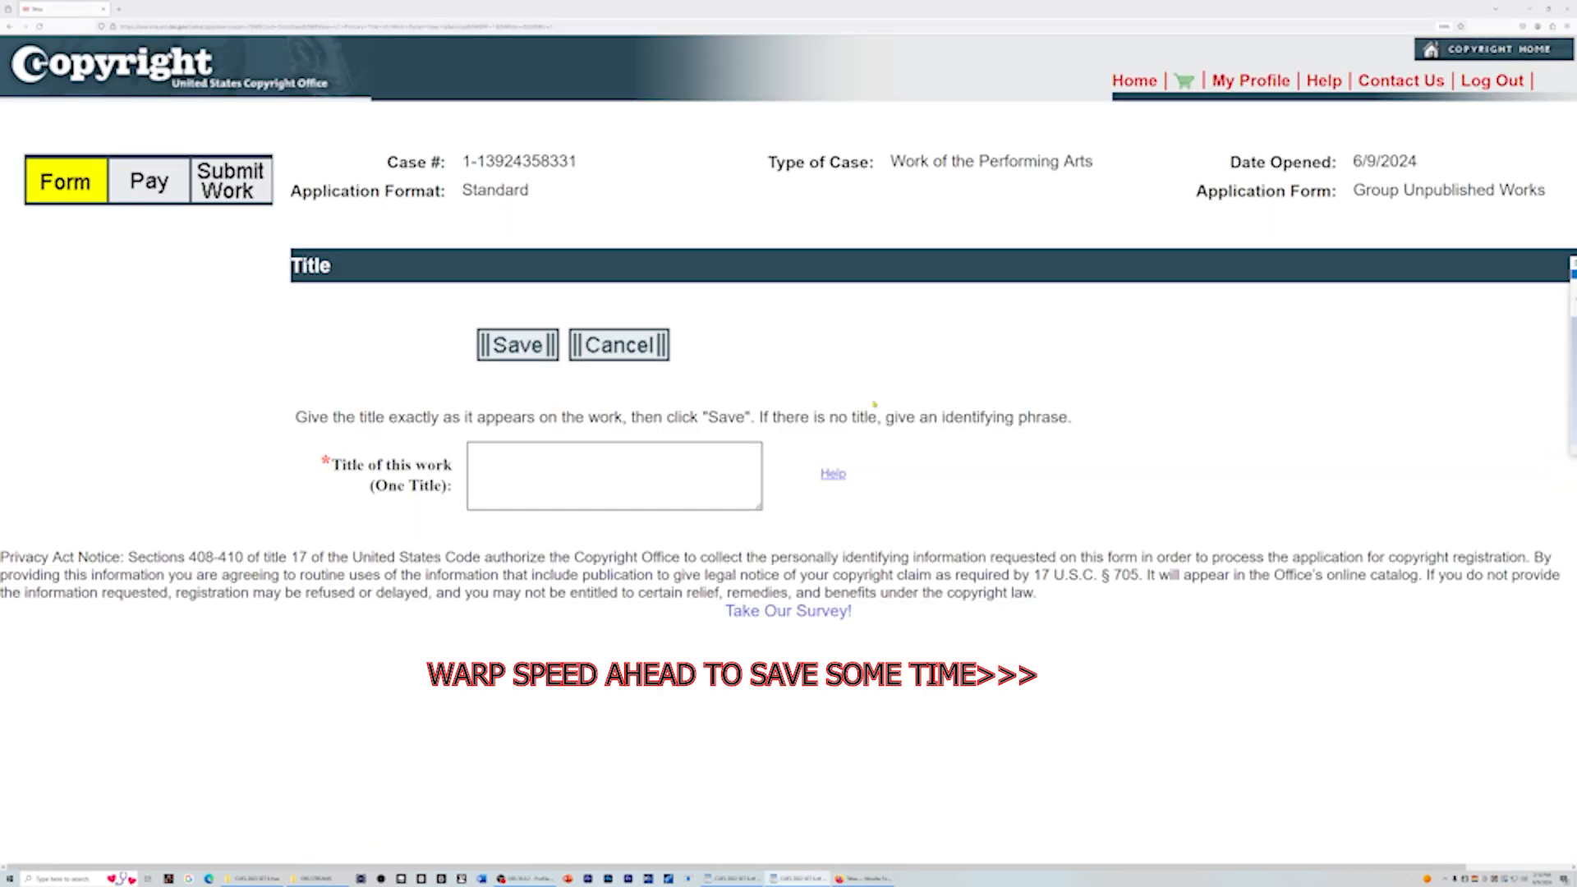
right_click(509, 464)
left_click(534, 525)
left_click(526, 346)
scroll(627, 465, "down", 4)
left_click(366, 256)
right_click(517, 460)
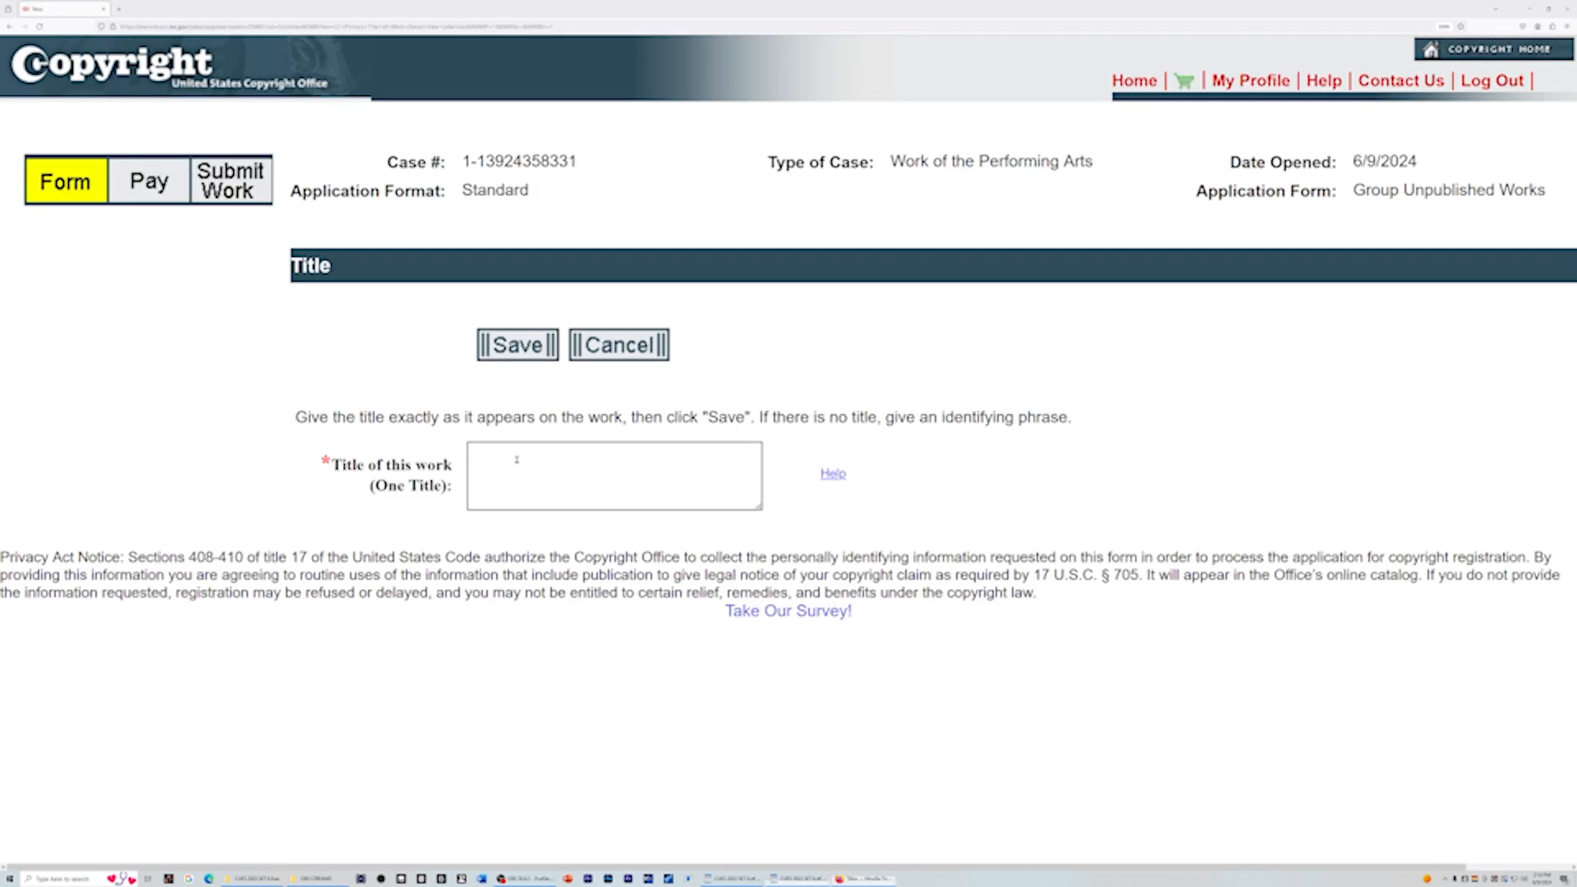
left_click(640, 455)
type("You Can't Have Her")
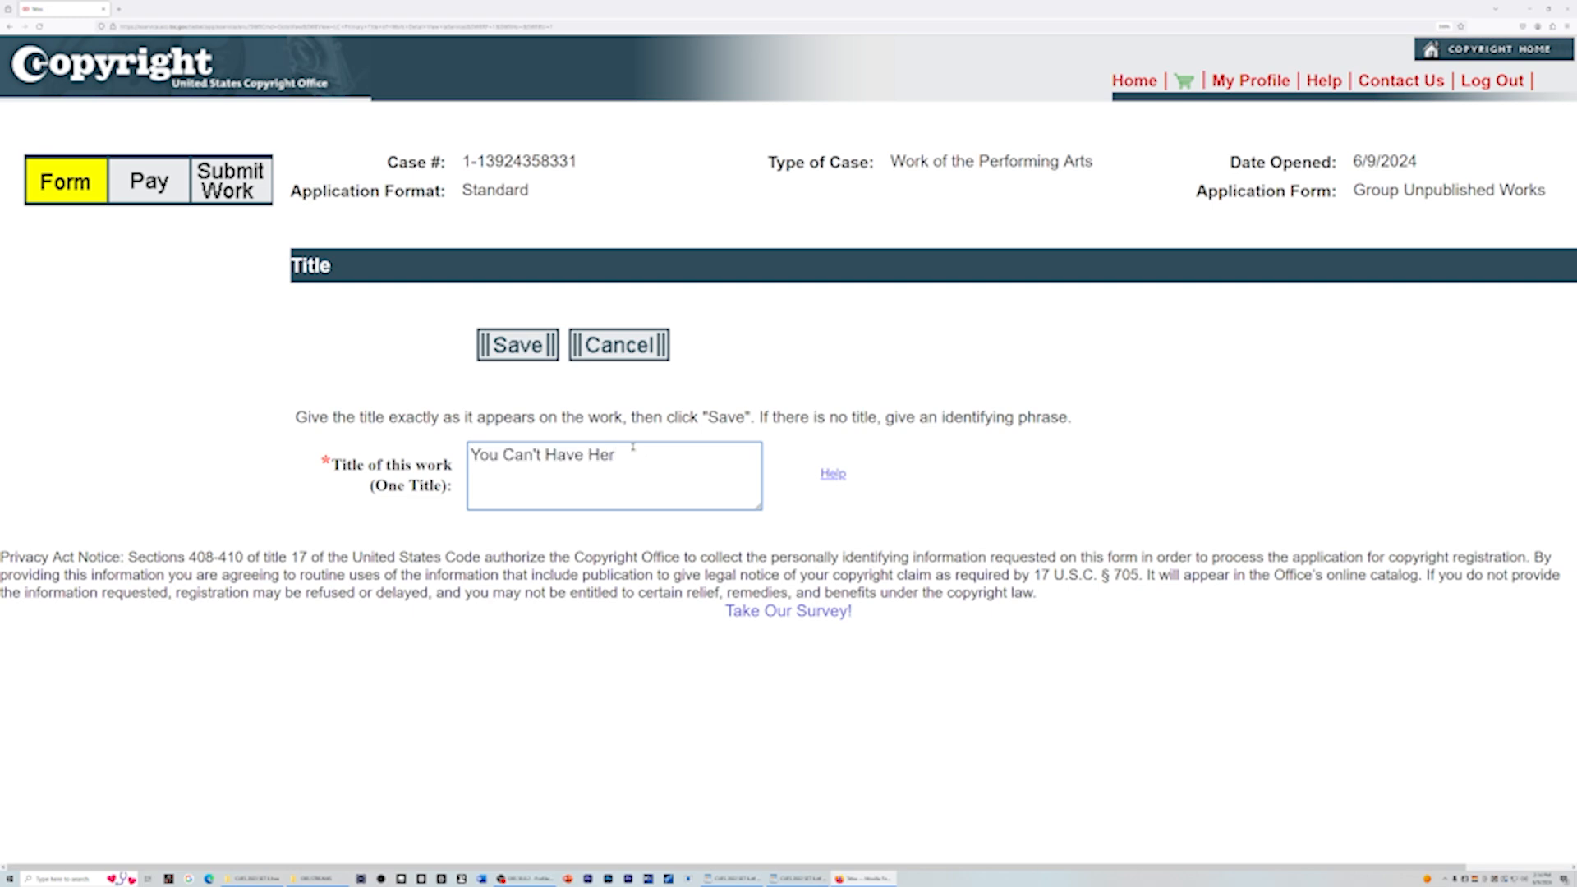
left_click(503, 349)
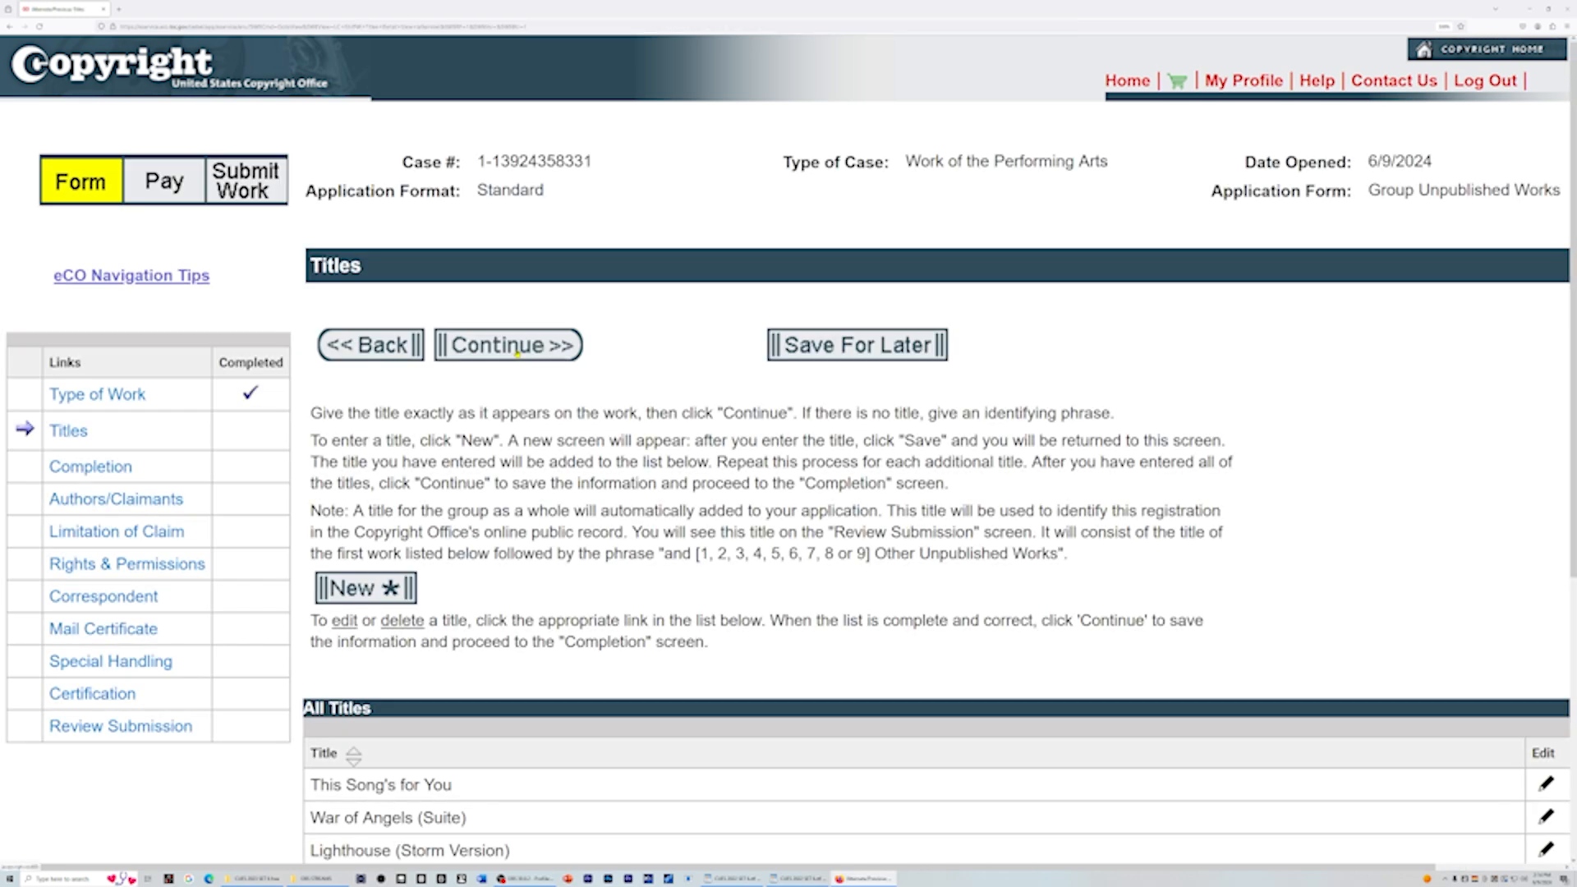
Review the ten saved titles and continue to the Completion step.
scroll(618, 575, "down", 5)
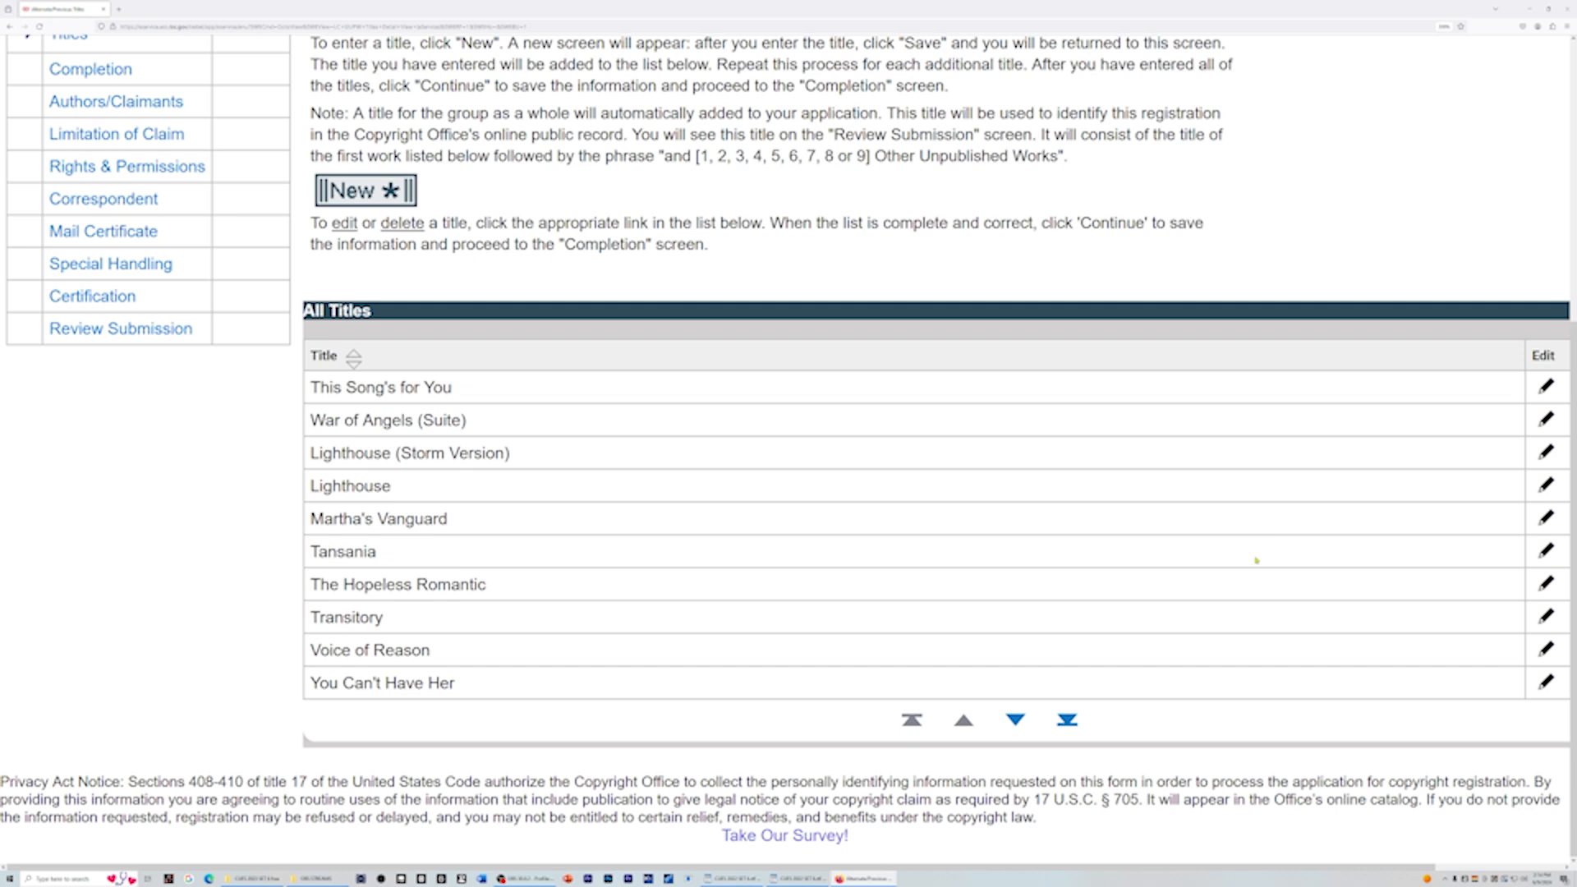
scroll(1243, 597, "up", 5)
left_click(567, 349)
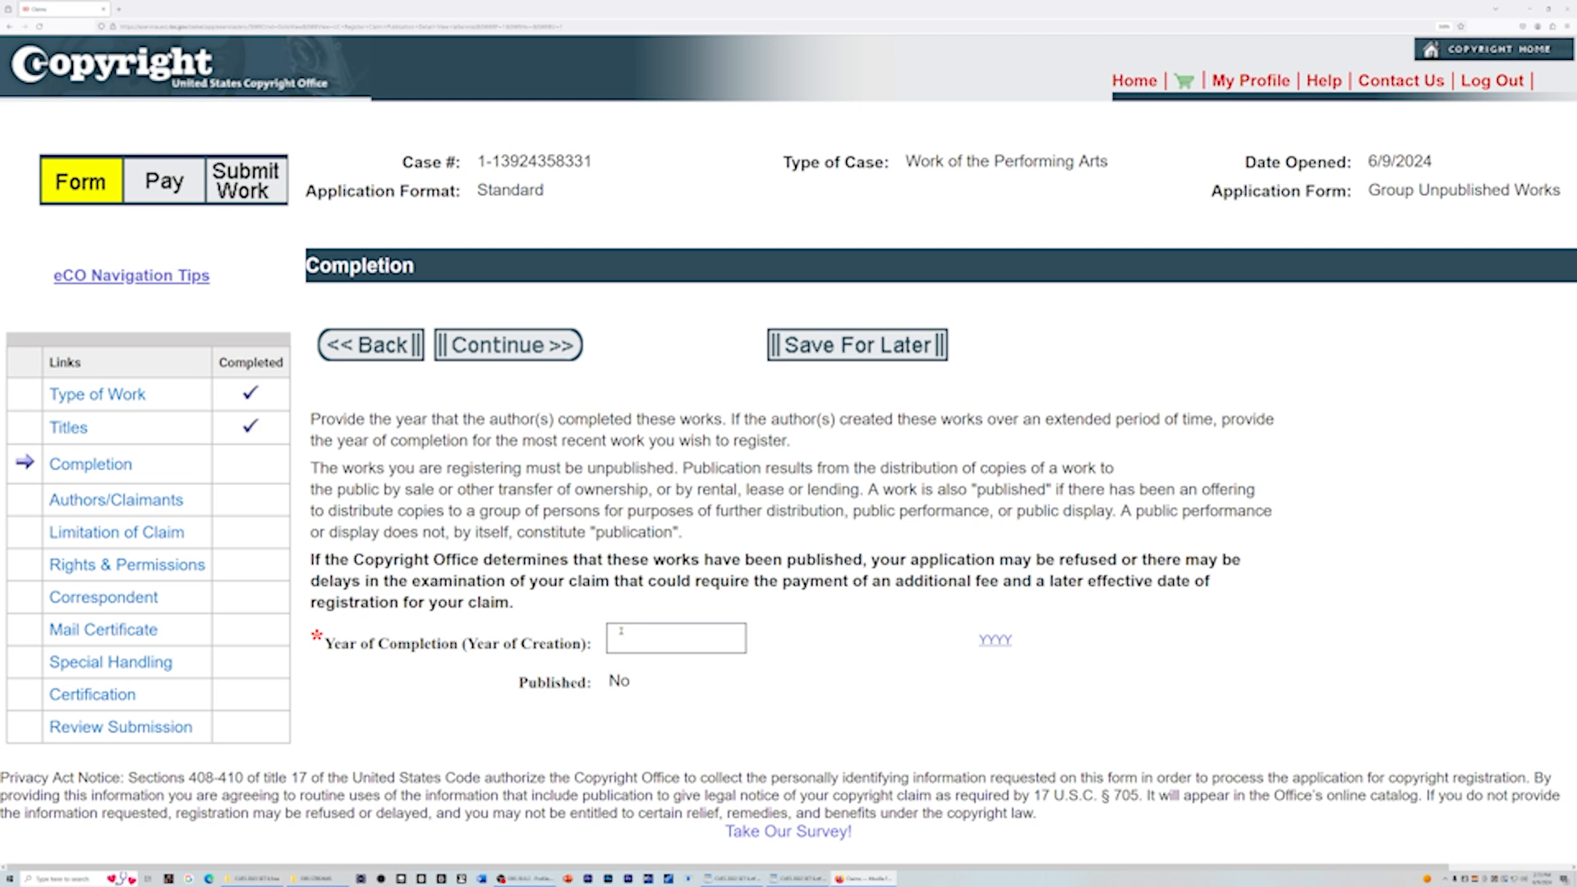
Enter 2023 as the year of completion and continue to Authors/Claimants.
left_click(658, 638)
type("20")
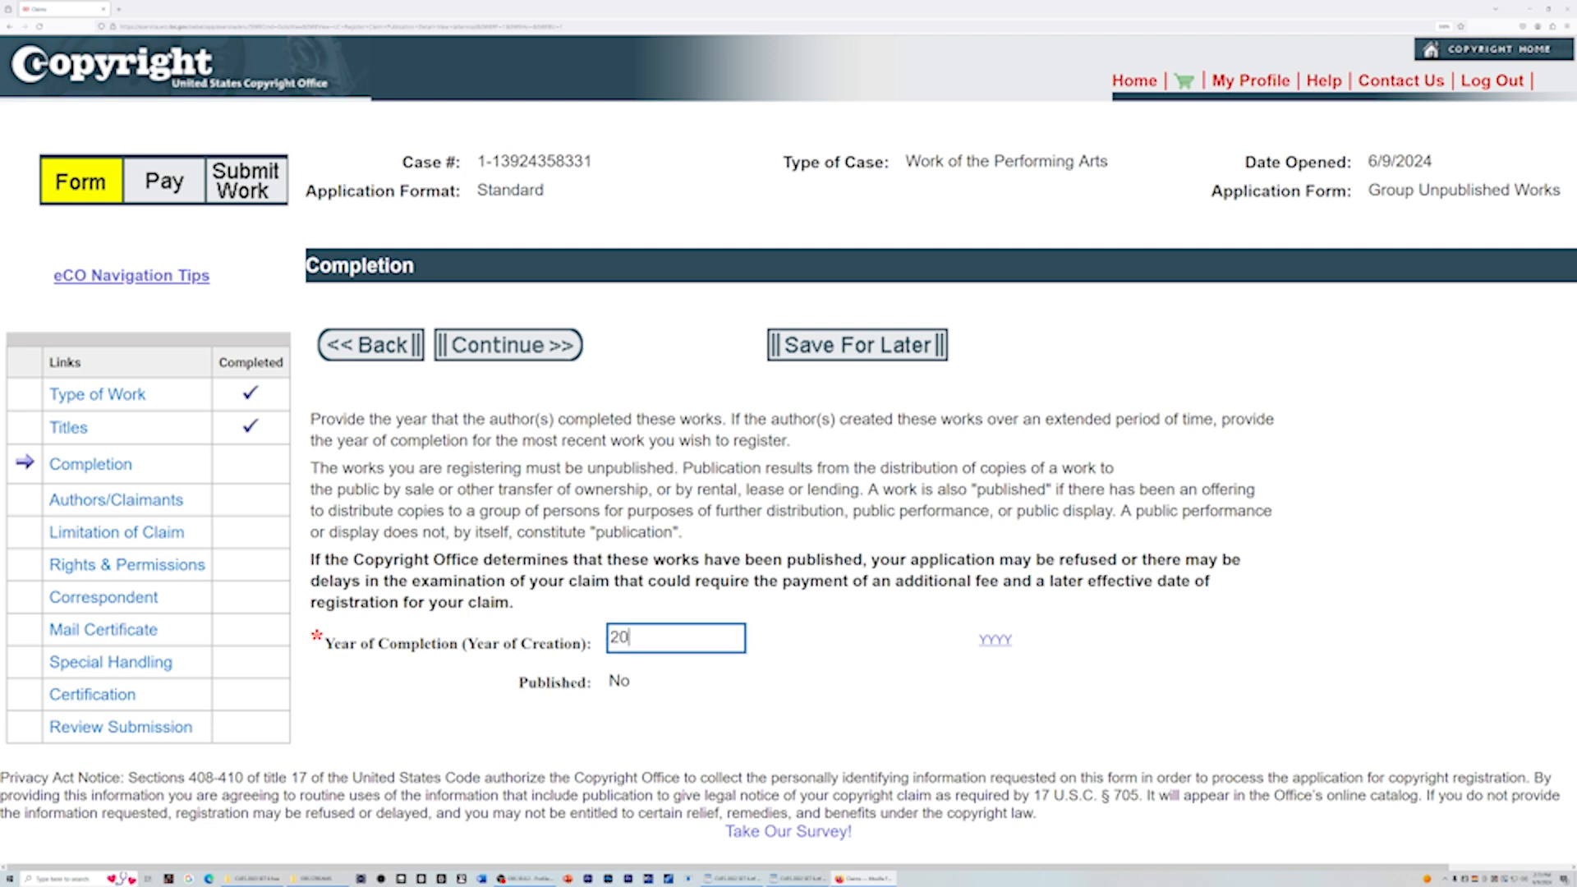
type("23")
left_click(504, 357)
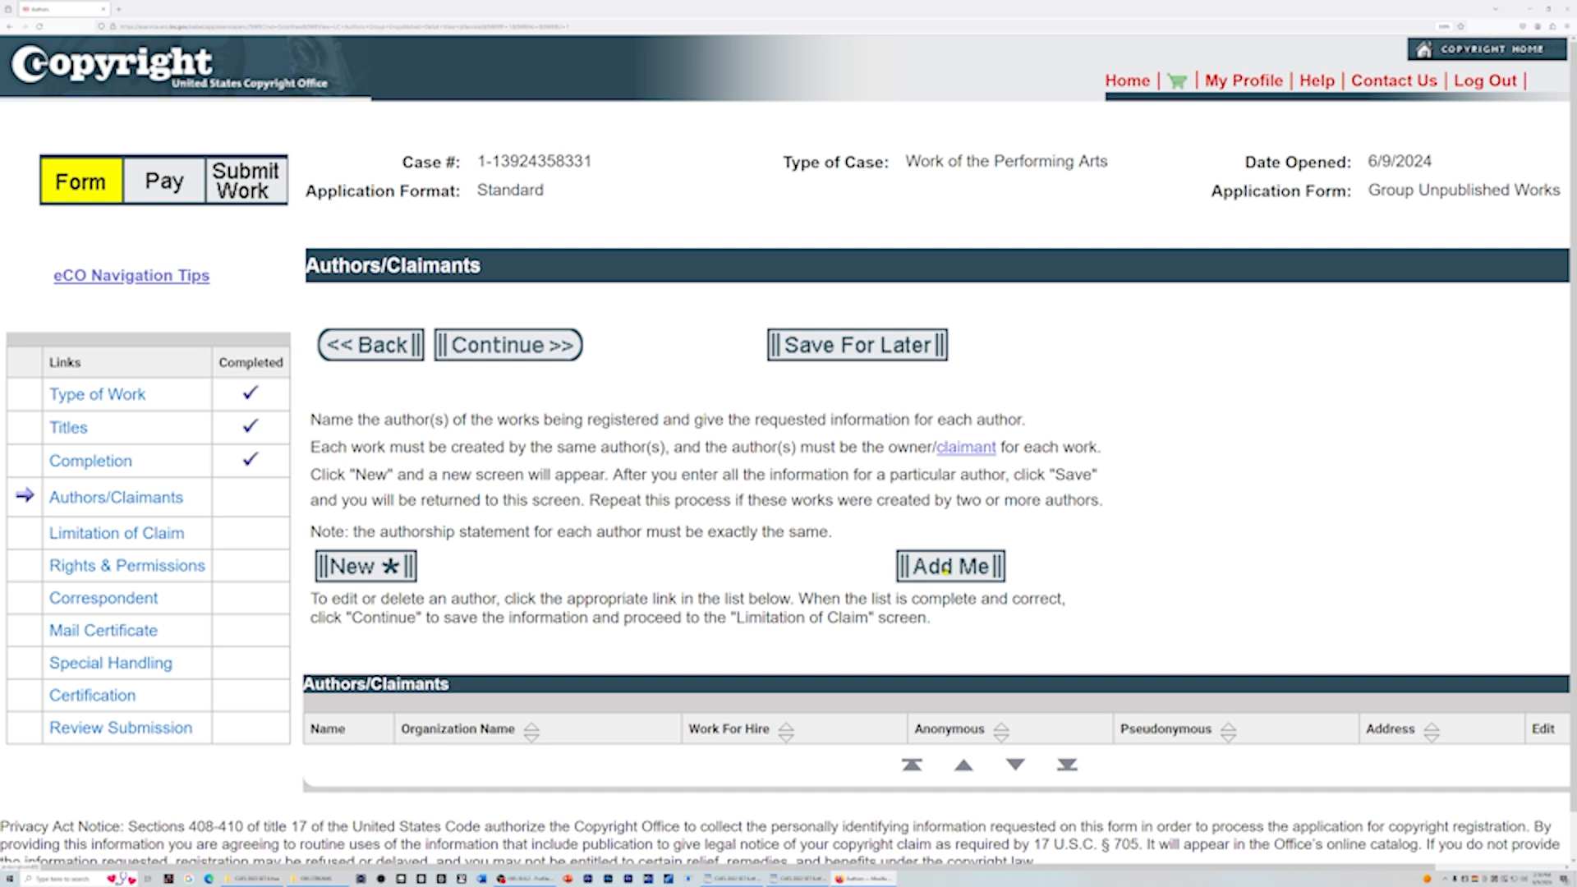
Add the applicant as author with Add Me and set work made for hire to No.
left_click(945, 568)
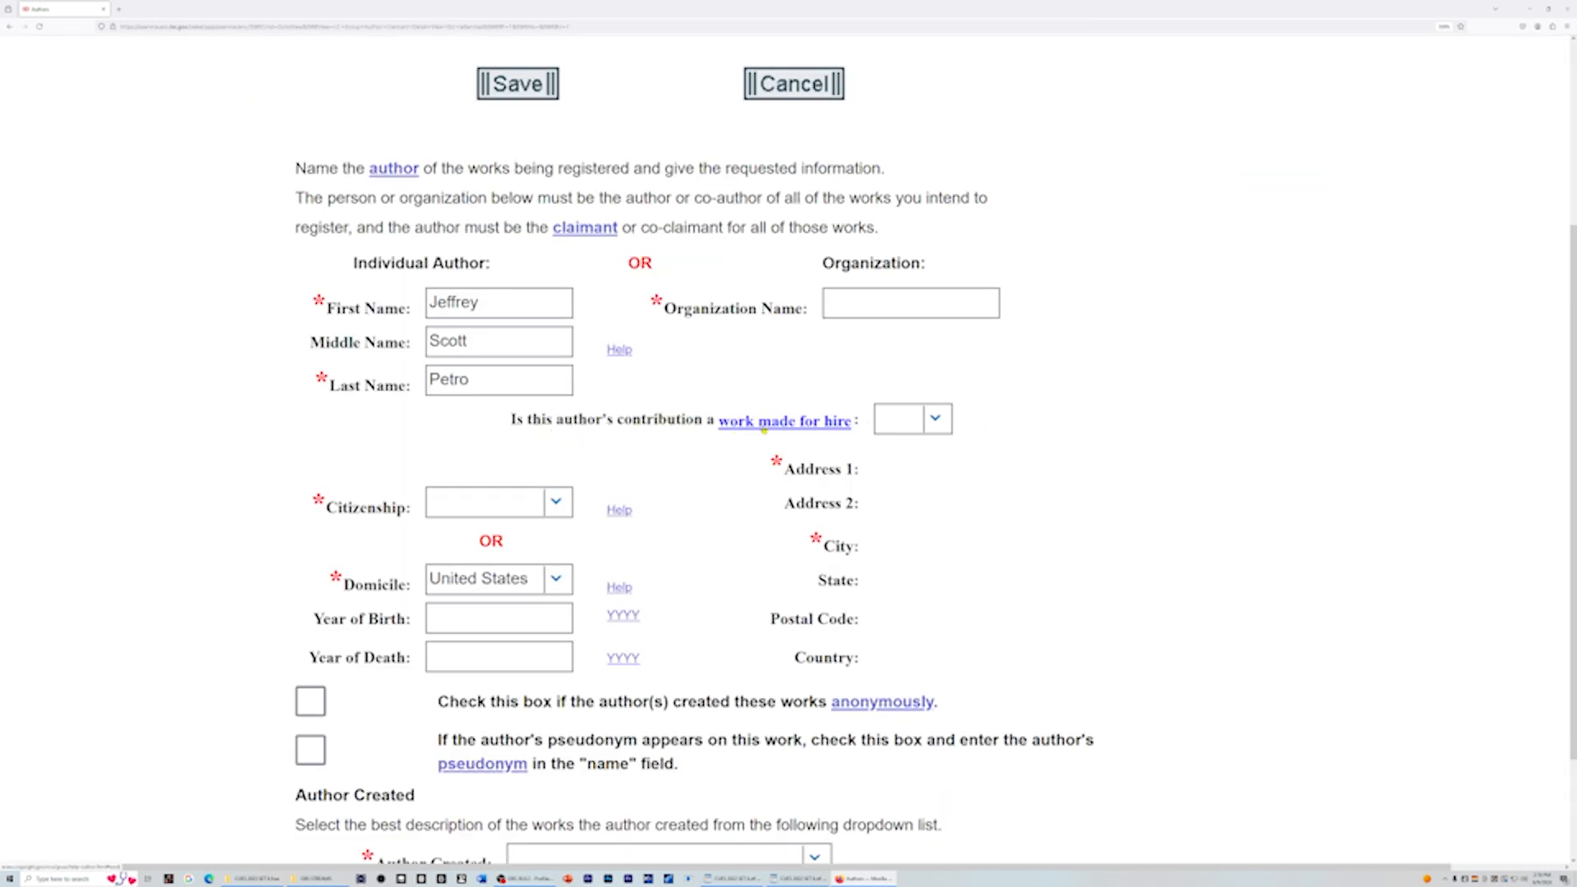
left_click(942, 424)
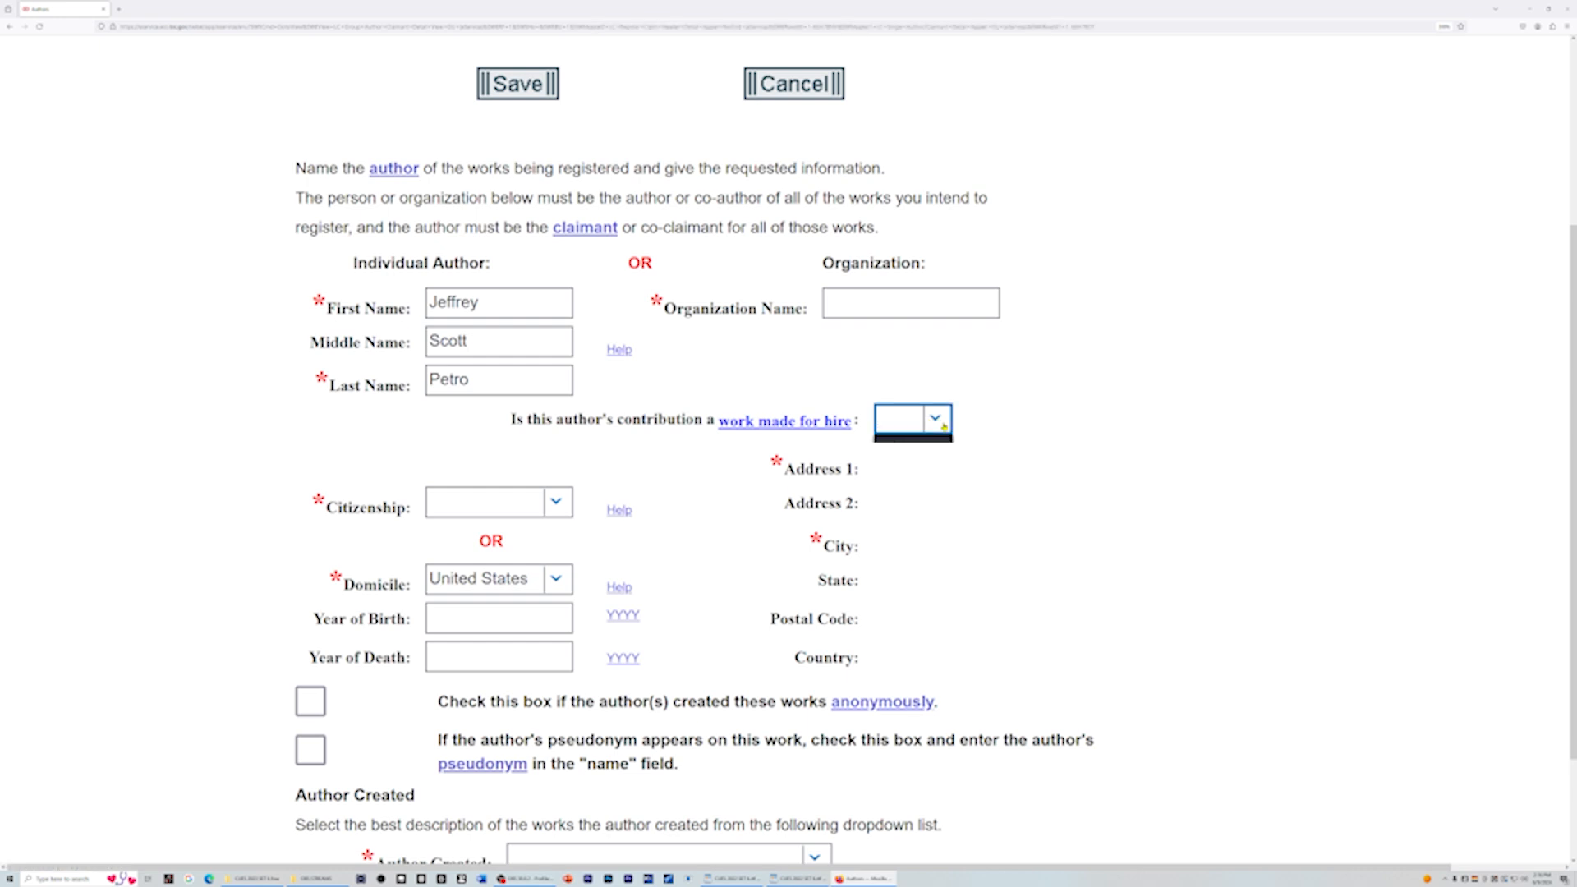
left_click(912, 470)
left_click(491, 619)
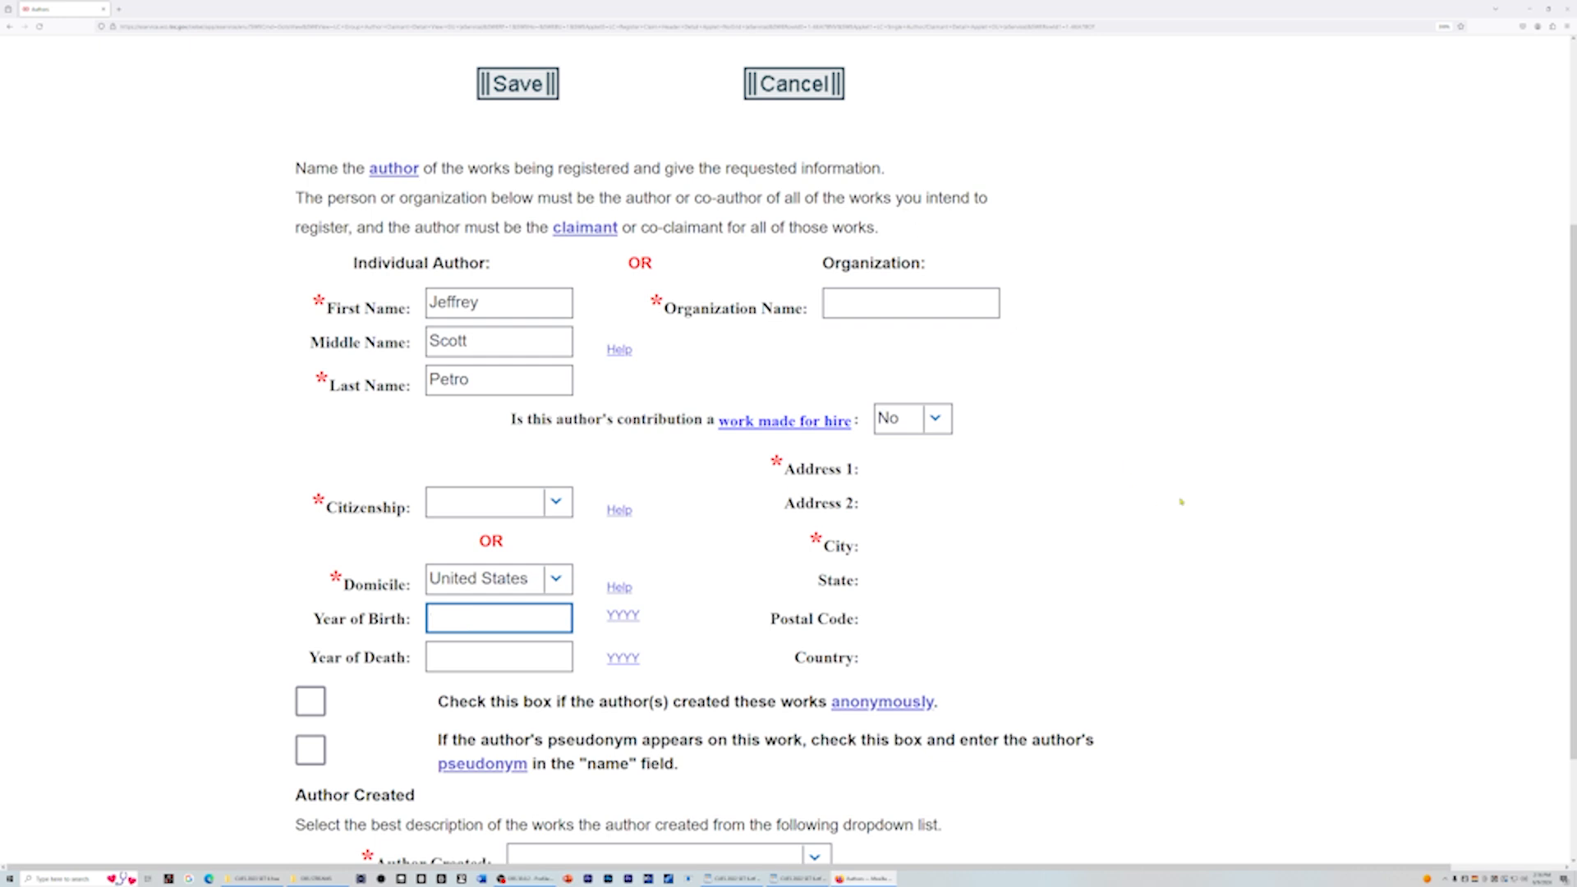
scroll(1181, 501, "down", 3)
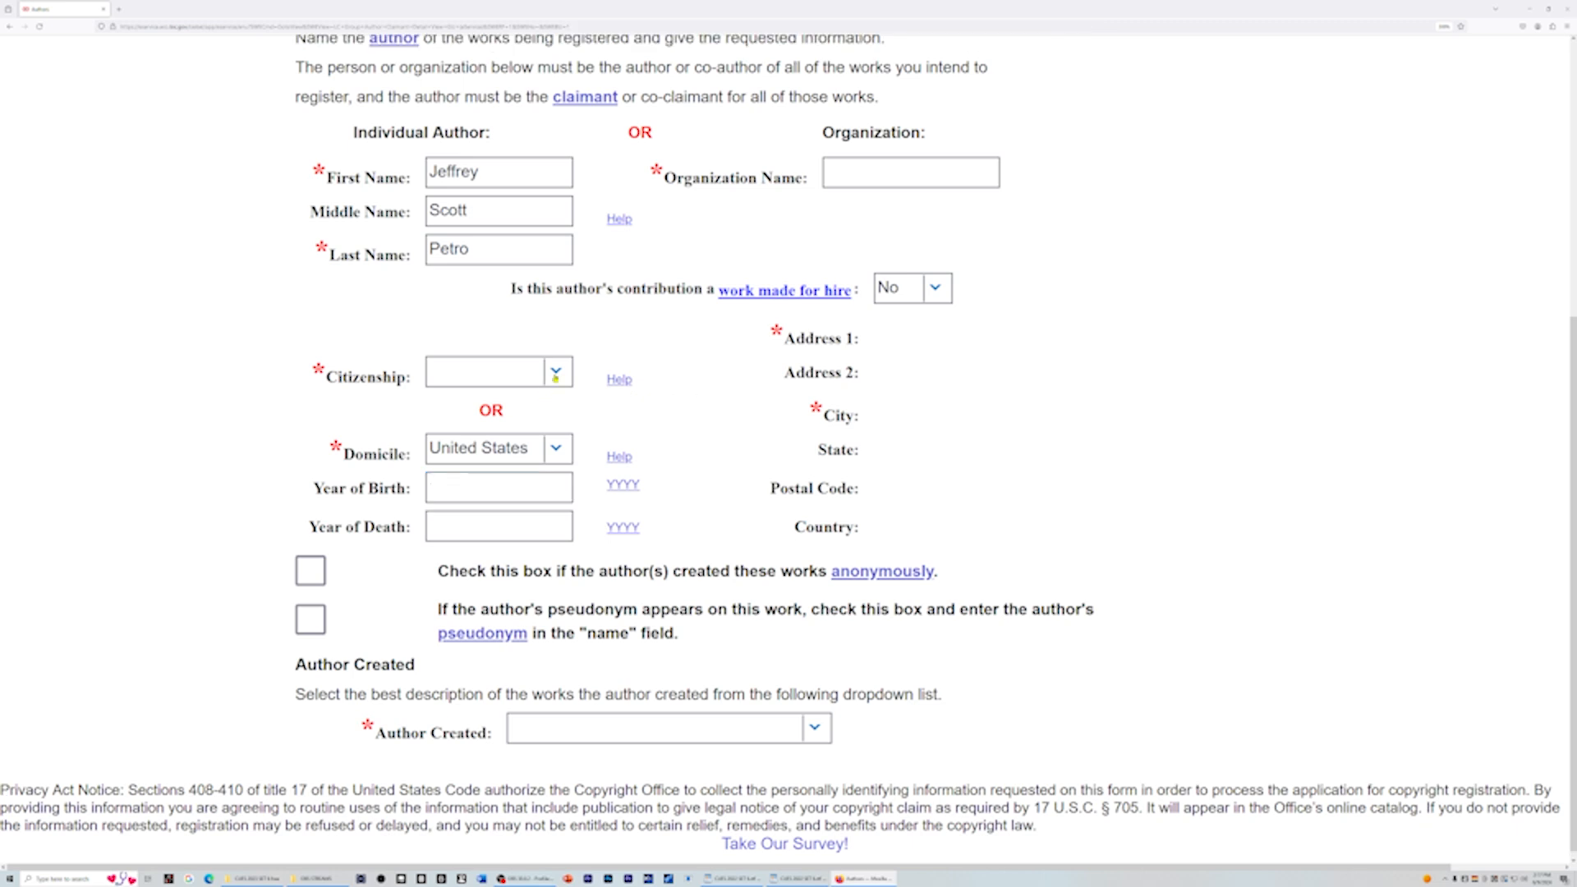
Set citizenship to United States and Author Created to Unpublished Musical Works (with or without lyrics).
left_click(555, 375)
left_click(457, 404)
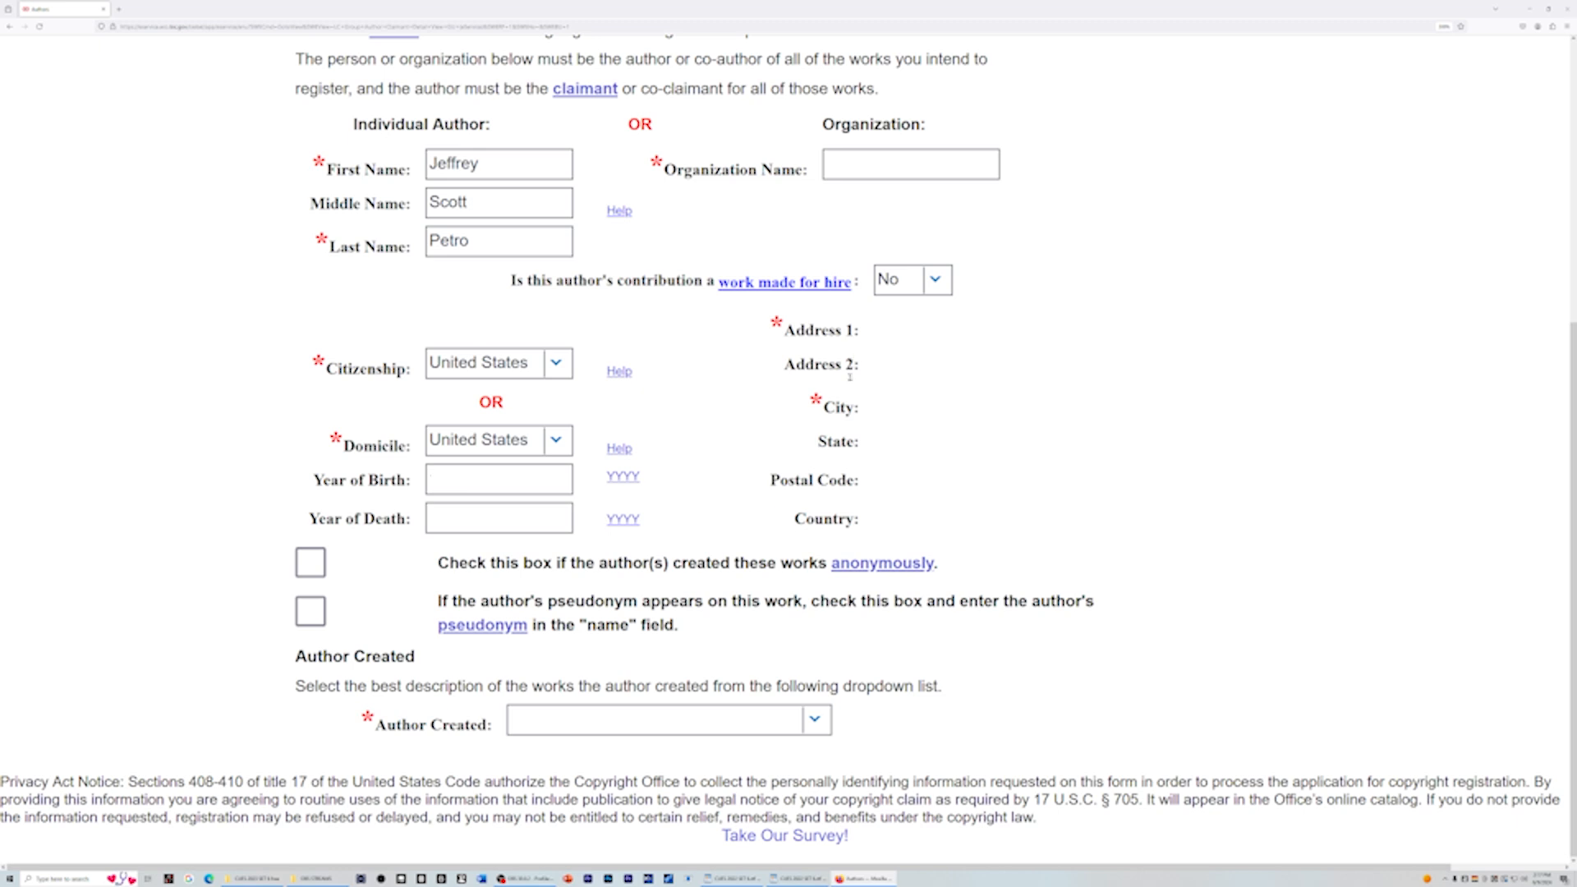
left_click(822, 731)
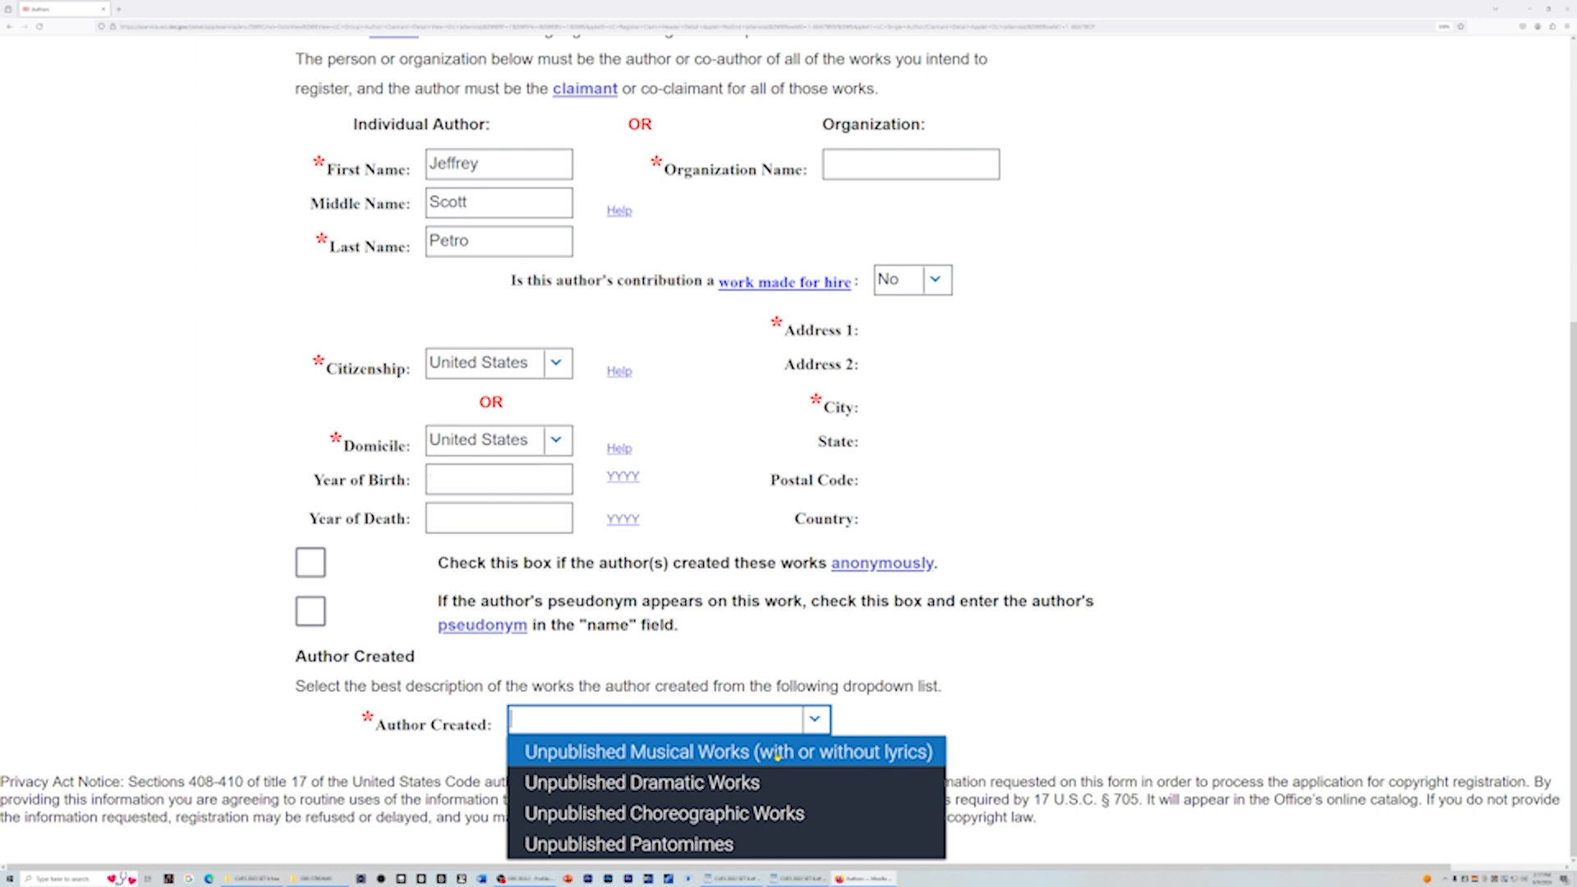
left_click(775, 757)
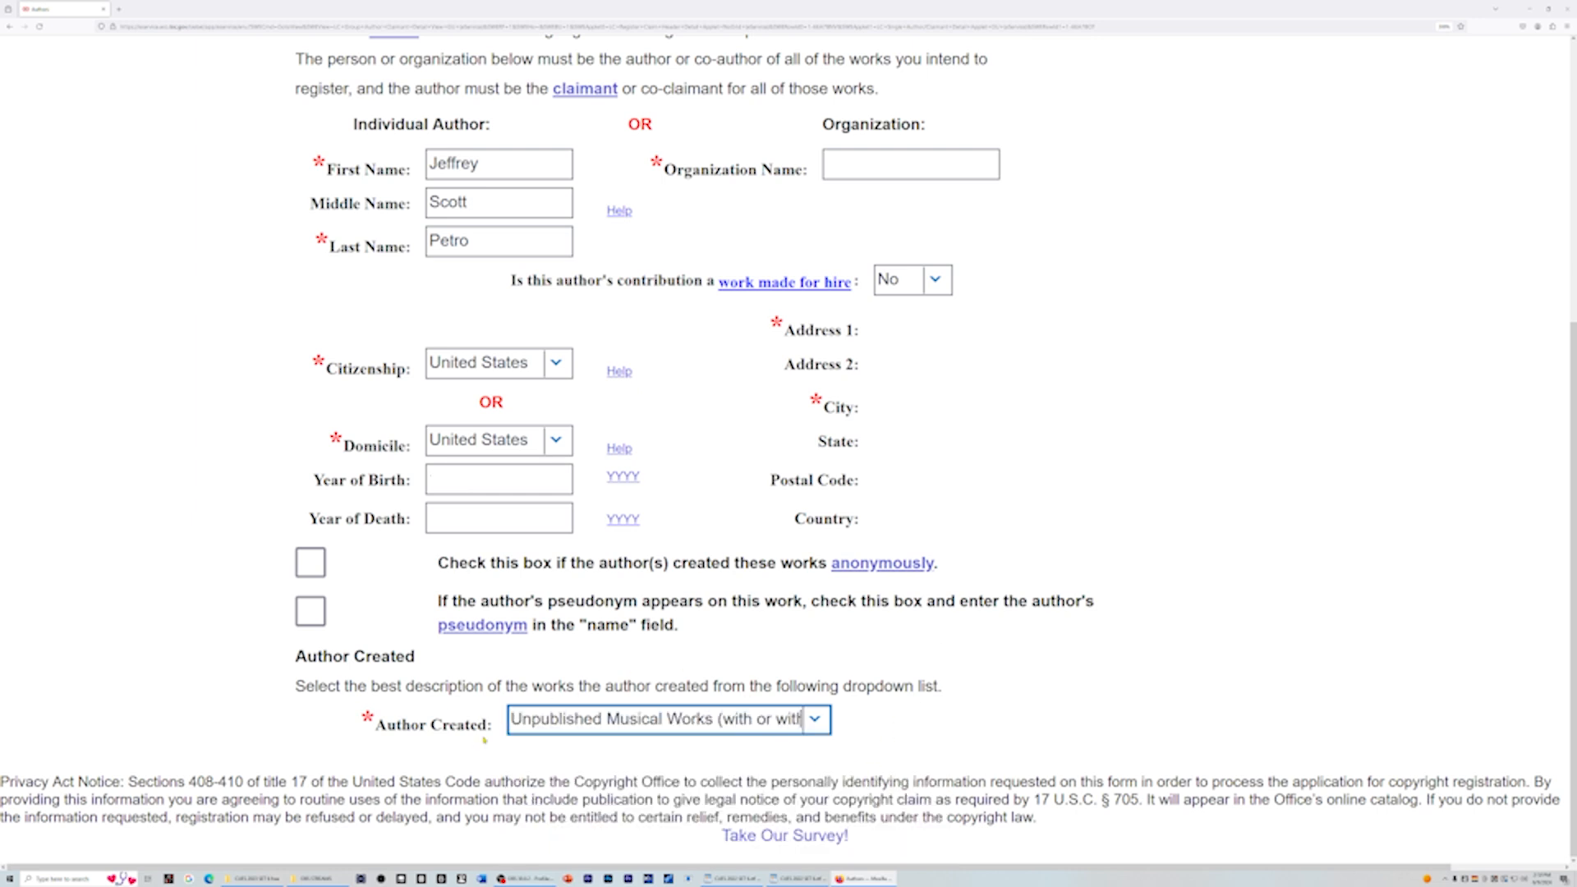
left_click(813, 725)
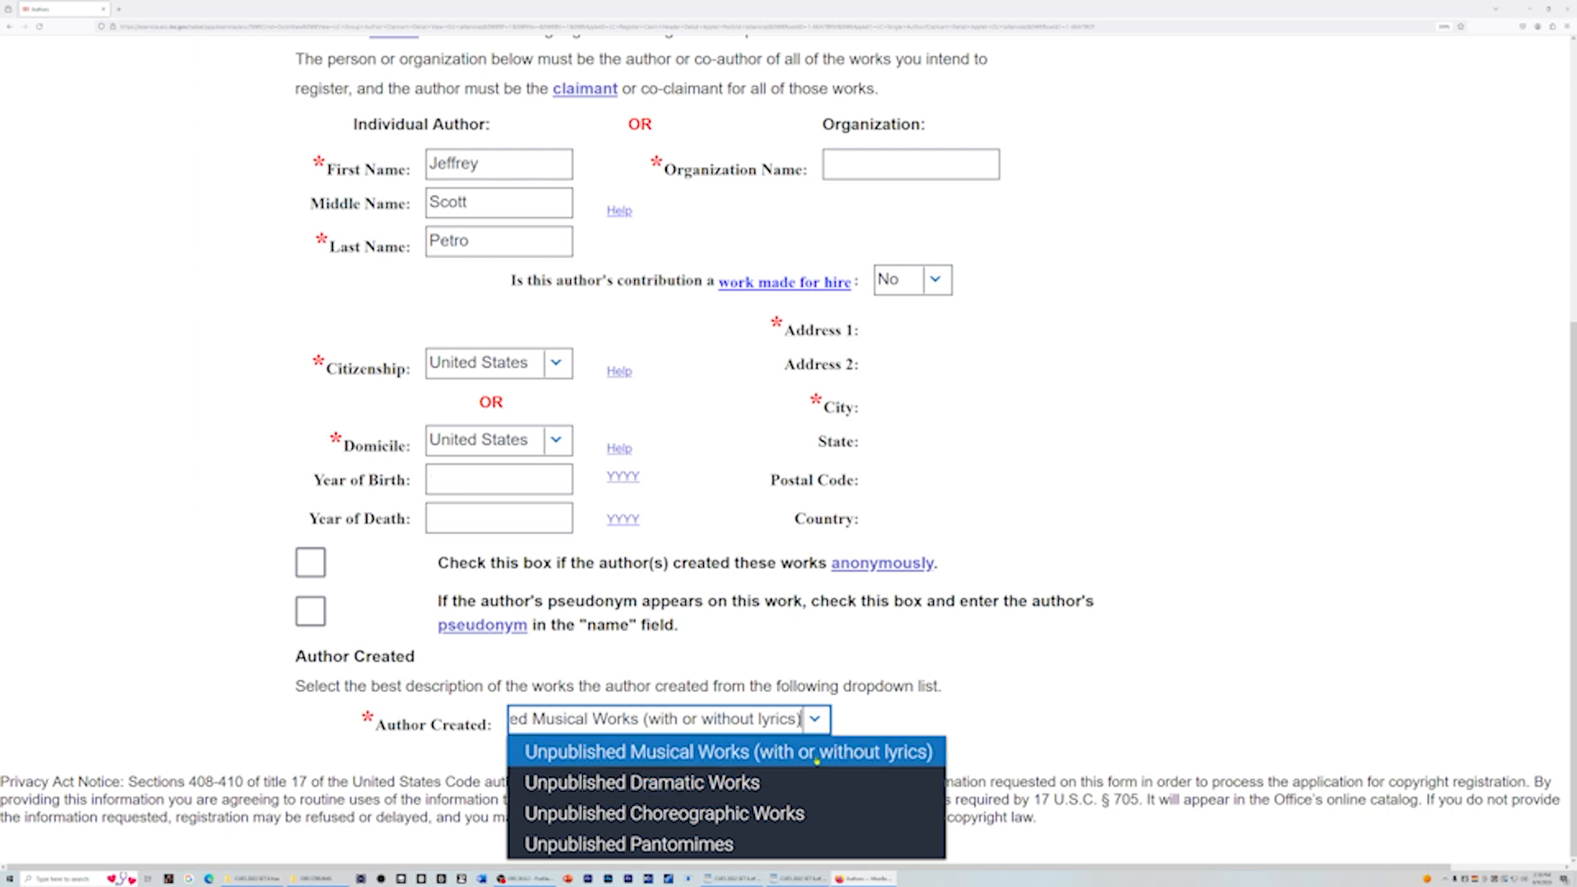
left_click(724, 745)
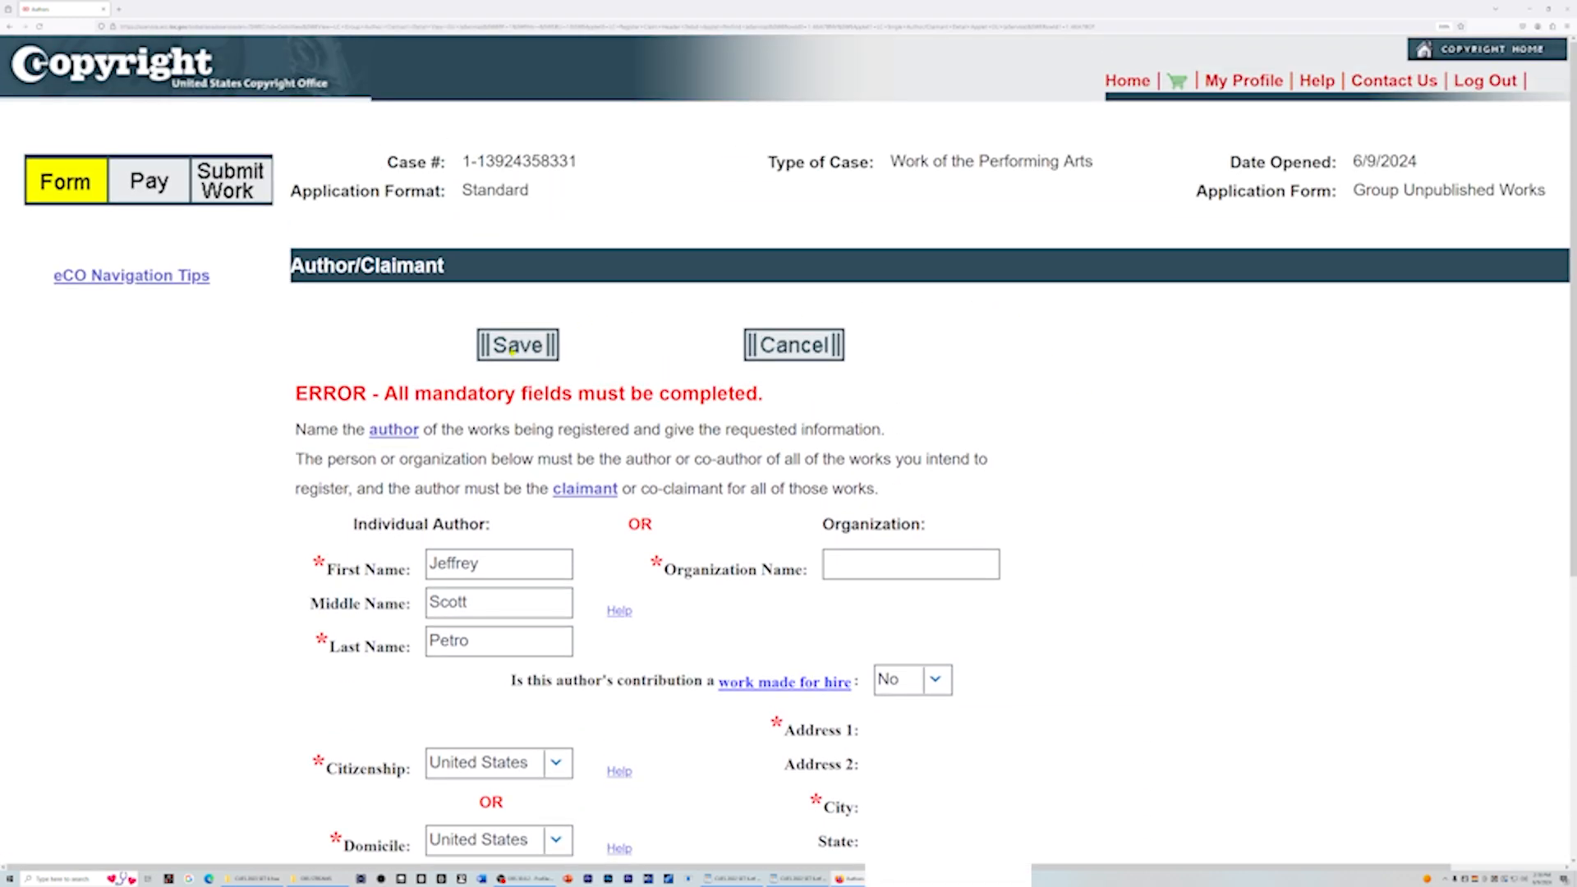
Save the author entry as author/claimant and continue to Limitation of Claim.
left_click(511, 347)
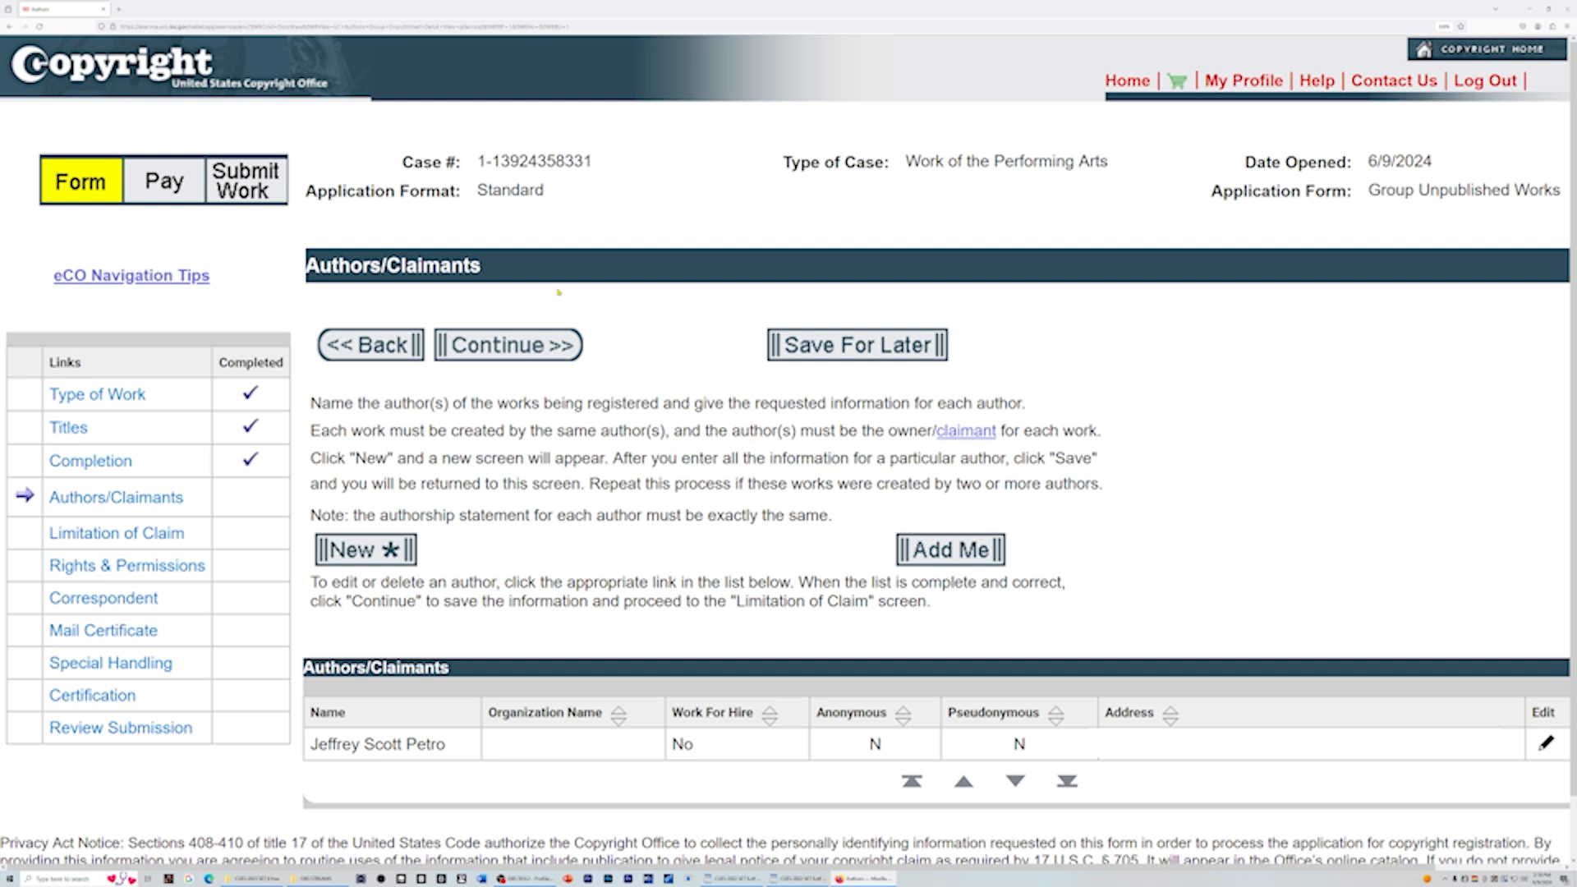
left_click(513, 346)
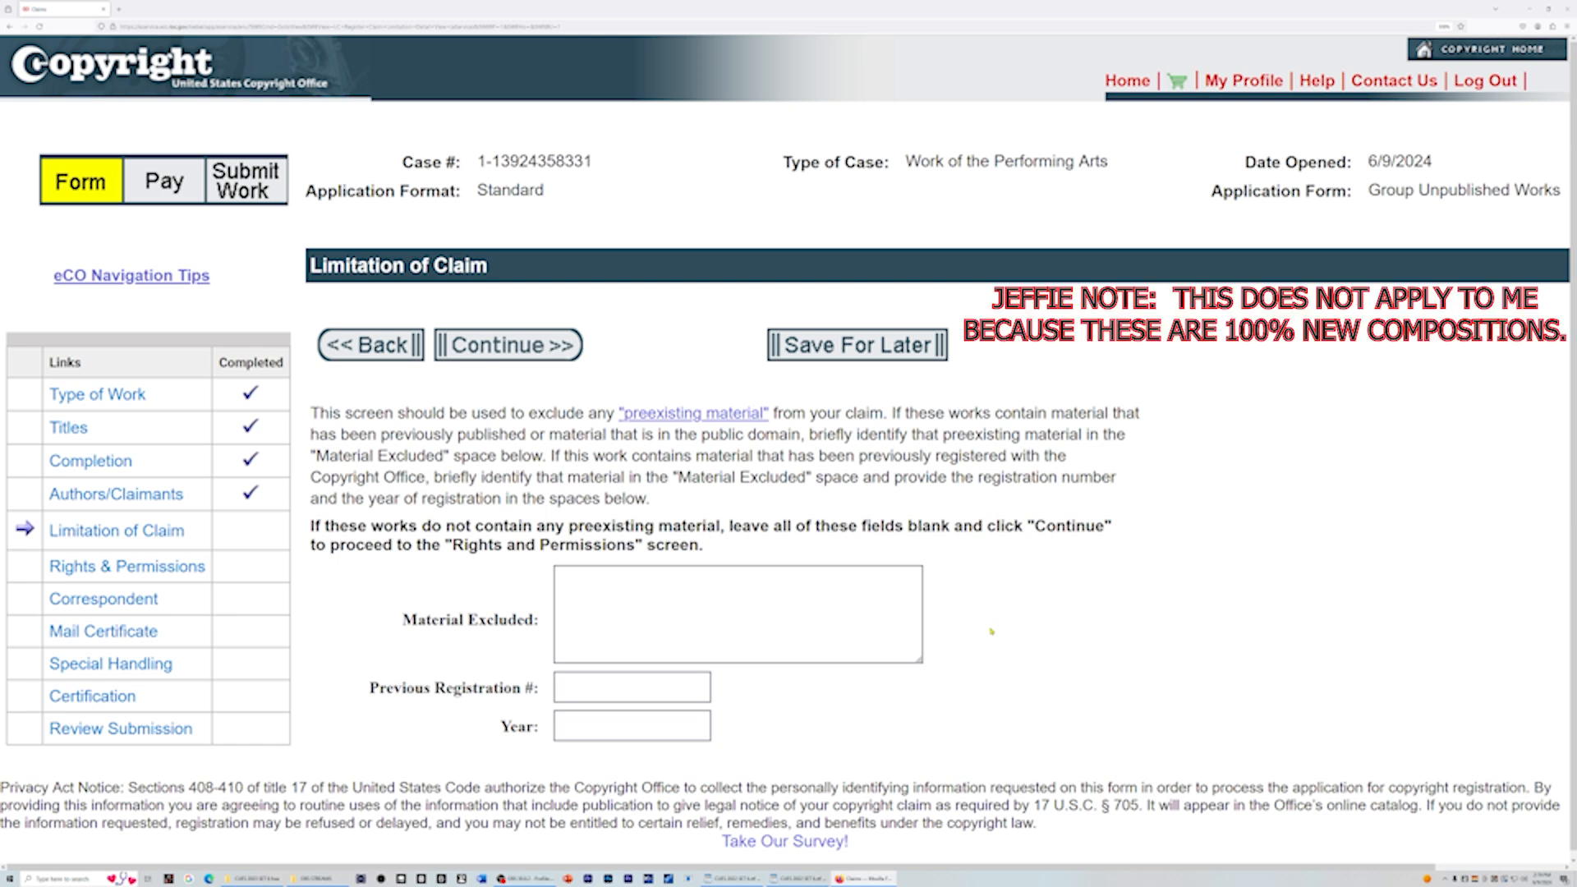
Leave Material Excluded blank and continue to Rights & Permissions.
scroll(992, 631, "down", 1)
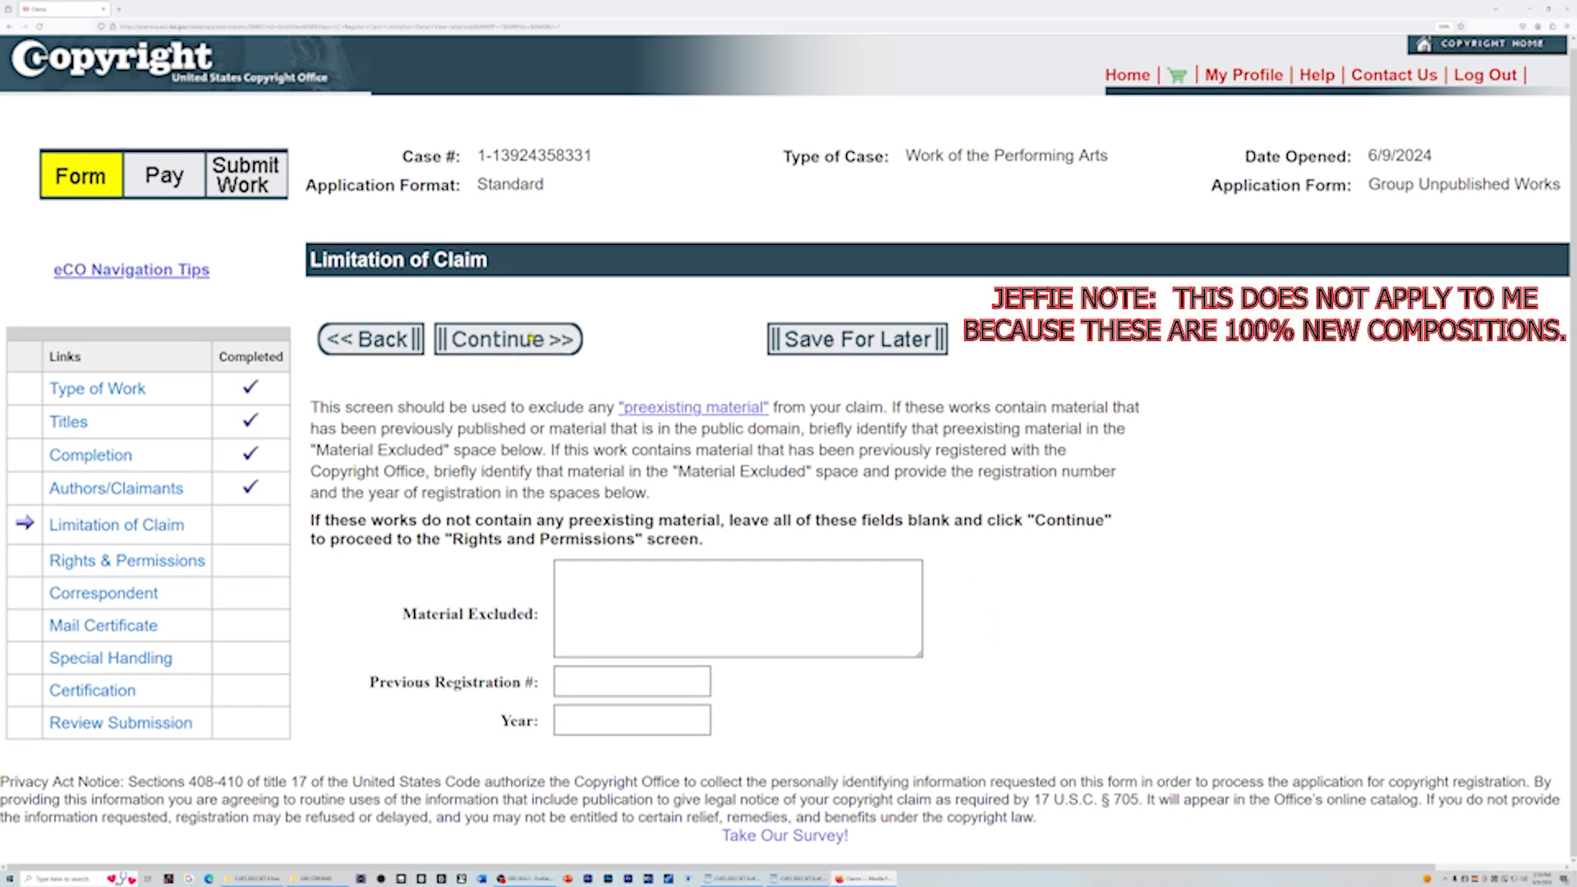
left_click(529, 339)
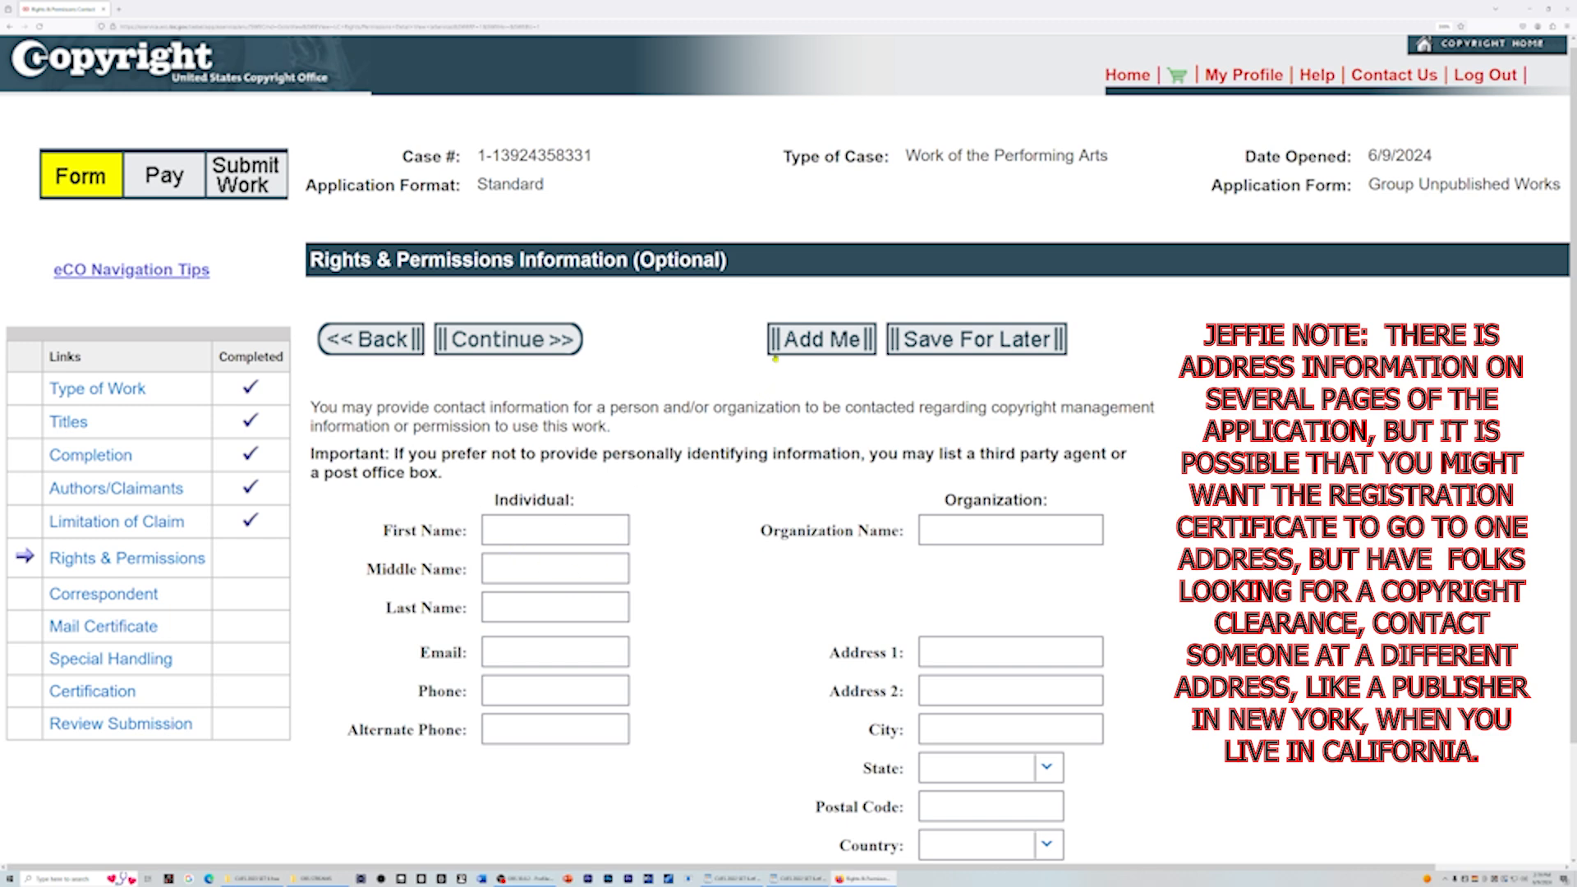
Use Add Me to fill the Rights & Permissions contact with the applicant's details, then continue.
scroll(999, 442, "down", 2)
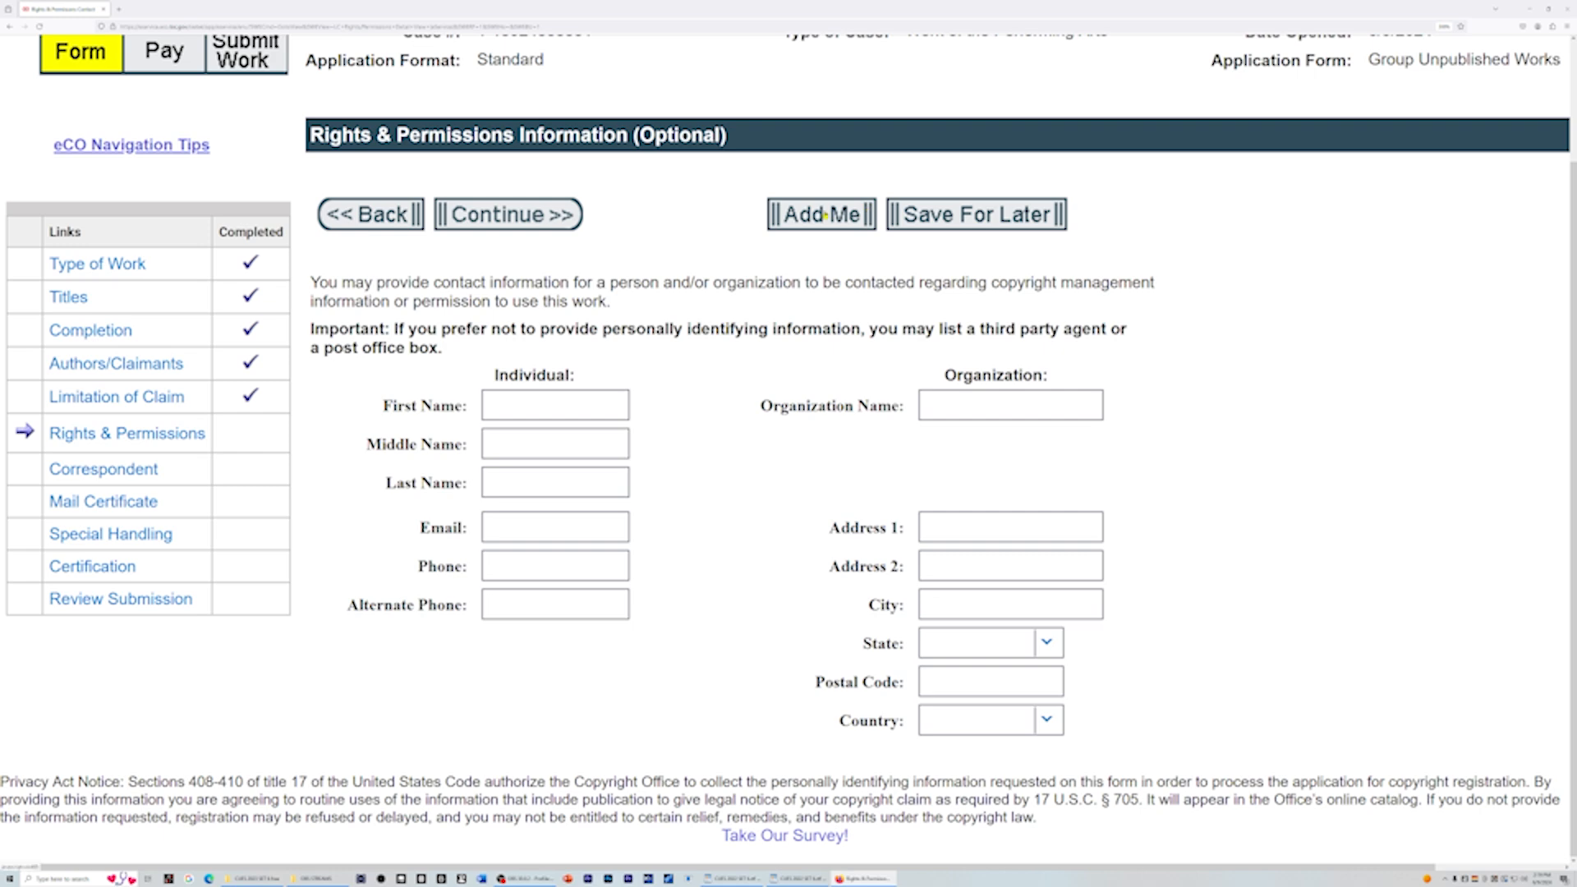
left_click(825, 216)
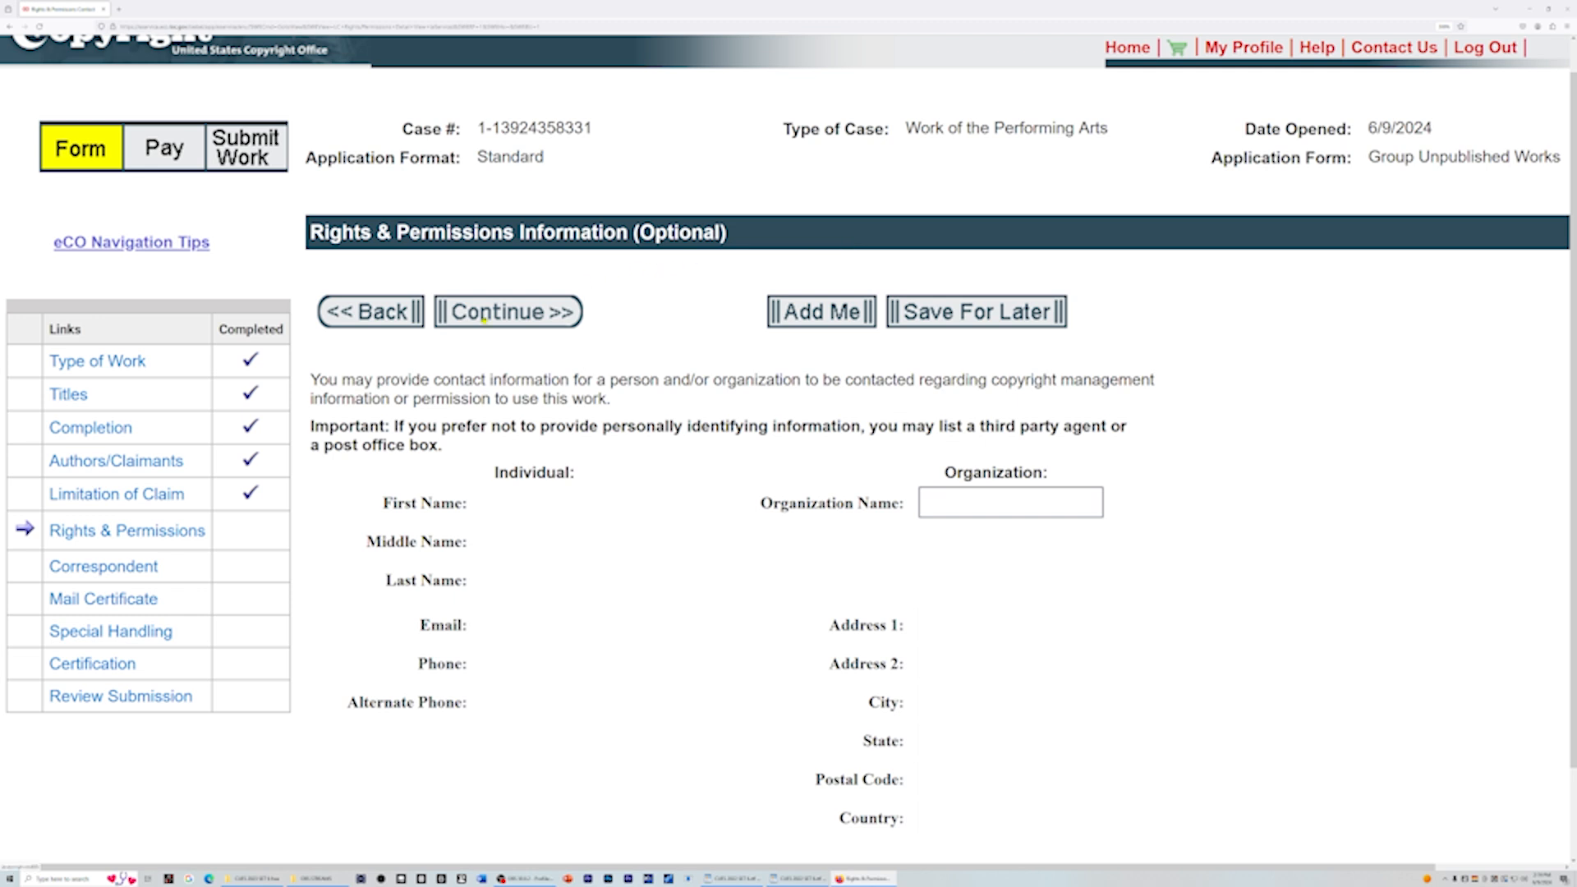
left_click(484, 320)
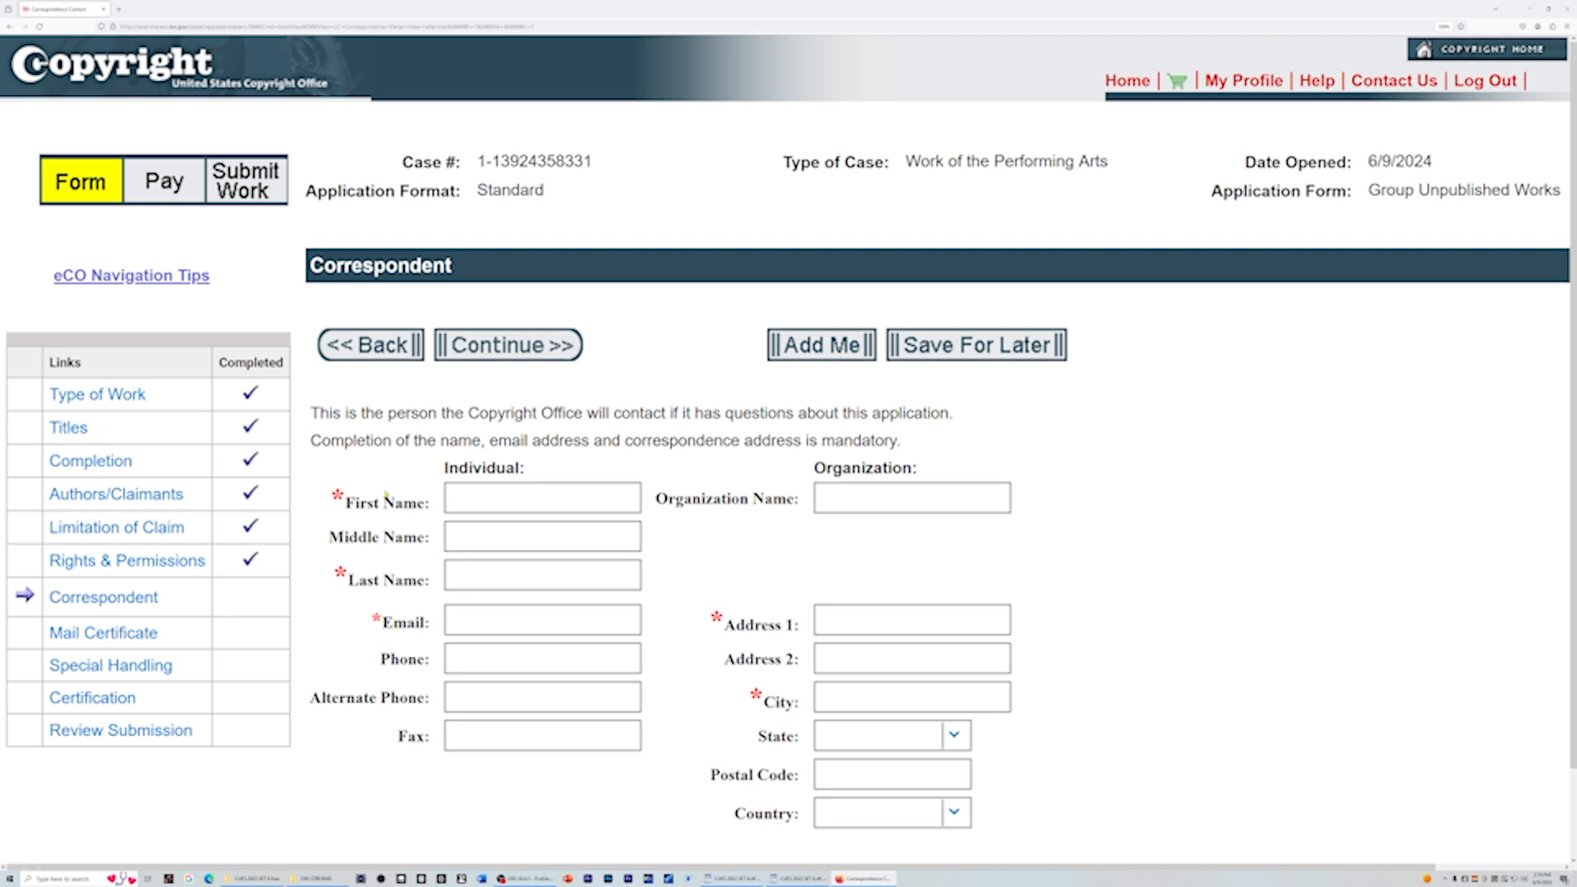
Use Add Me to fill the Correspondent with the applicant's details, then continue.
left_click(823, 355)
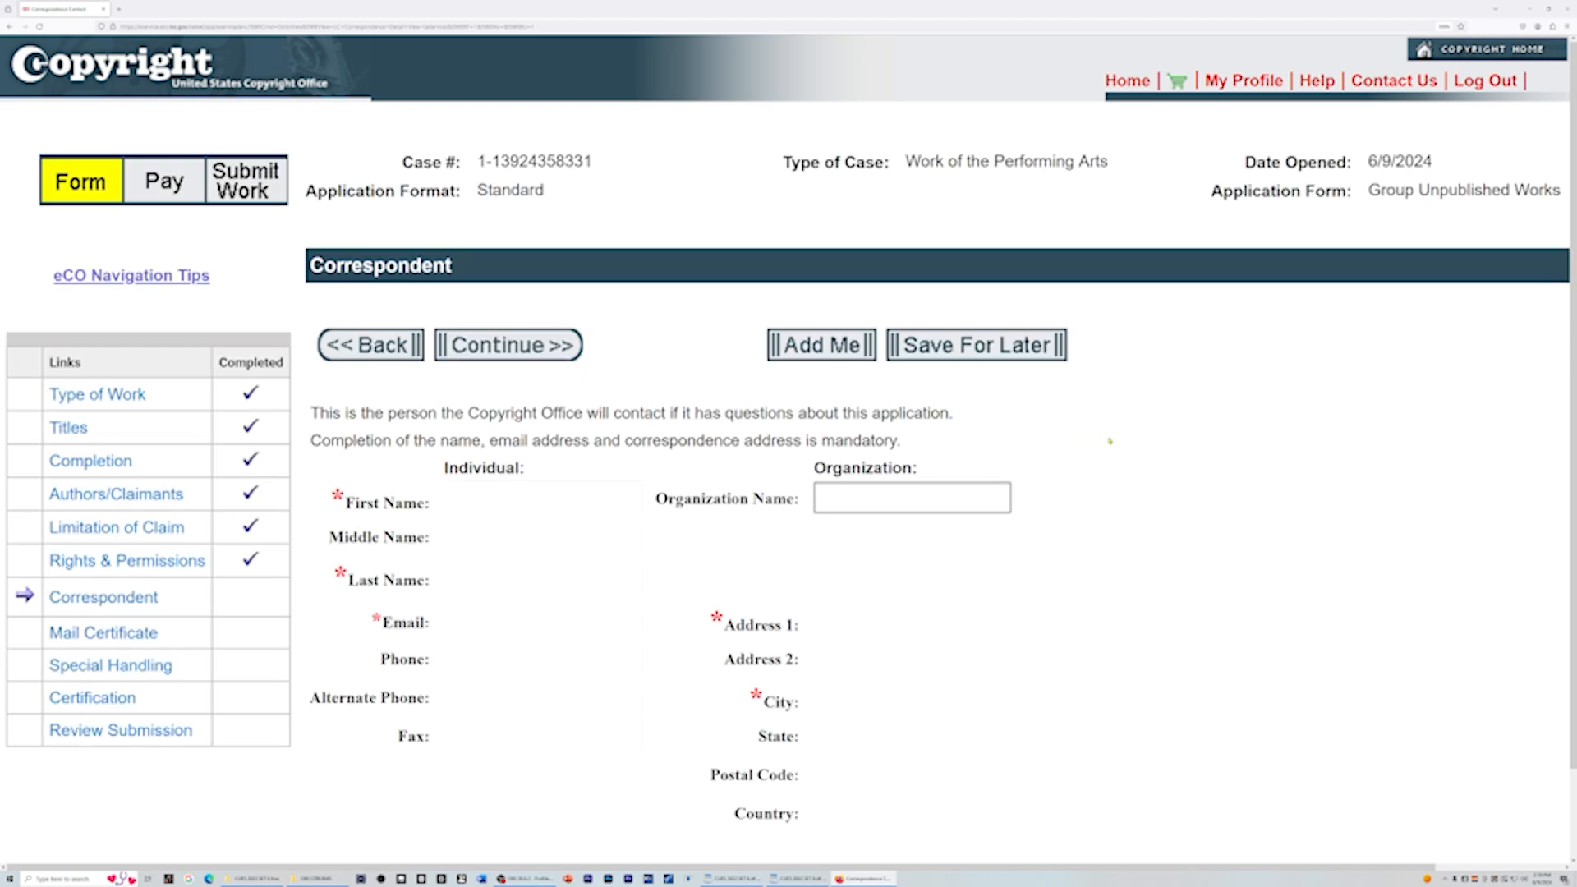
left_click(544, 352)
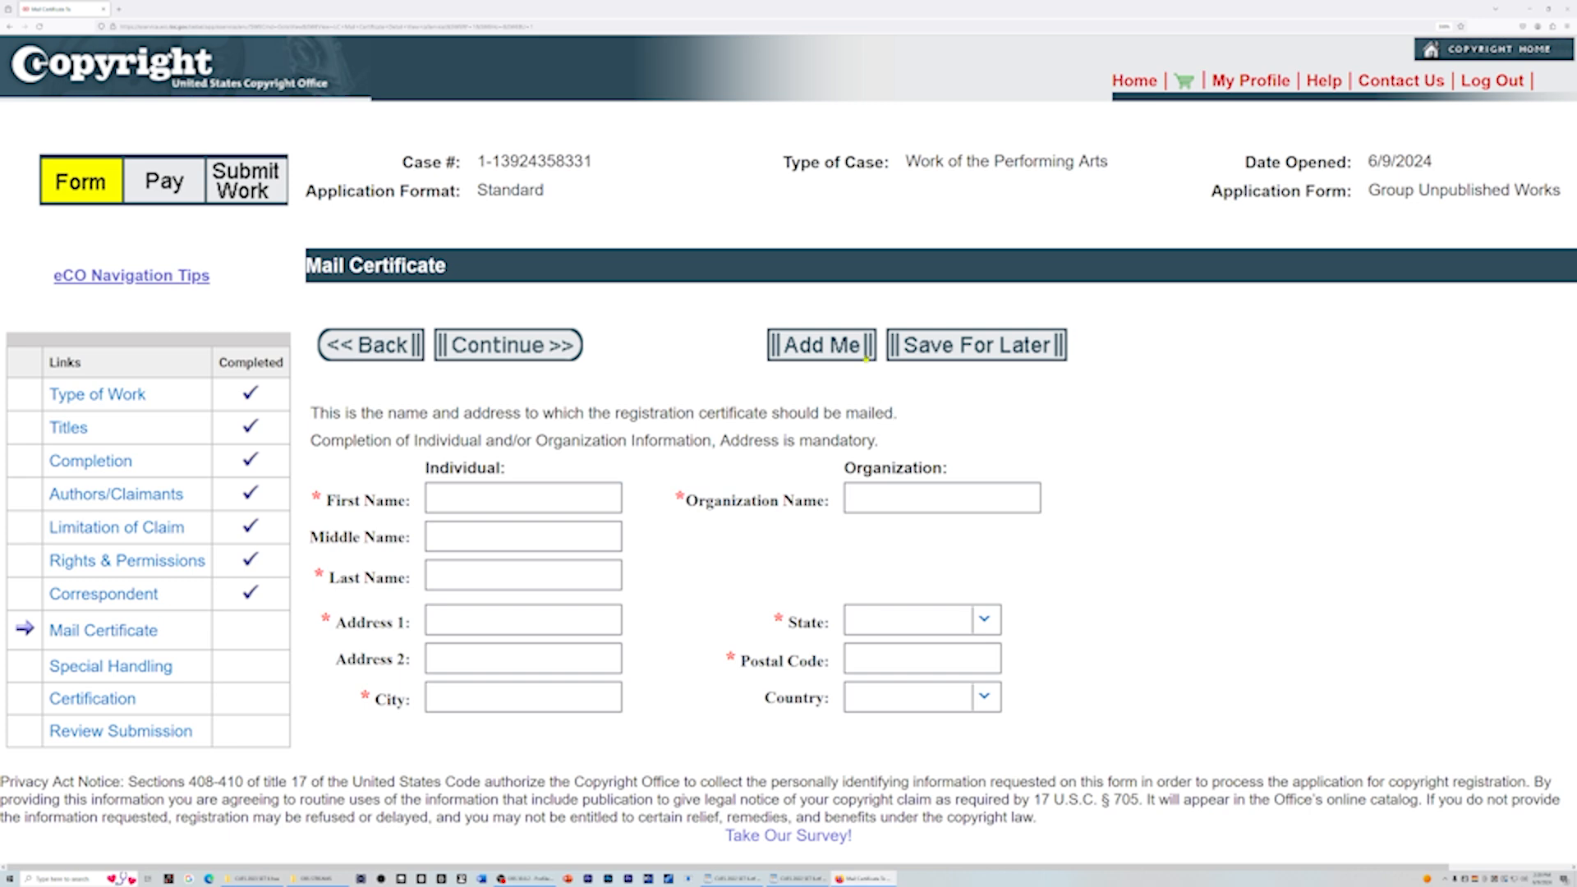
Use Add Me to fill the certificate mailing address, then continue to Special Handling.
left_click(836, 345)
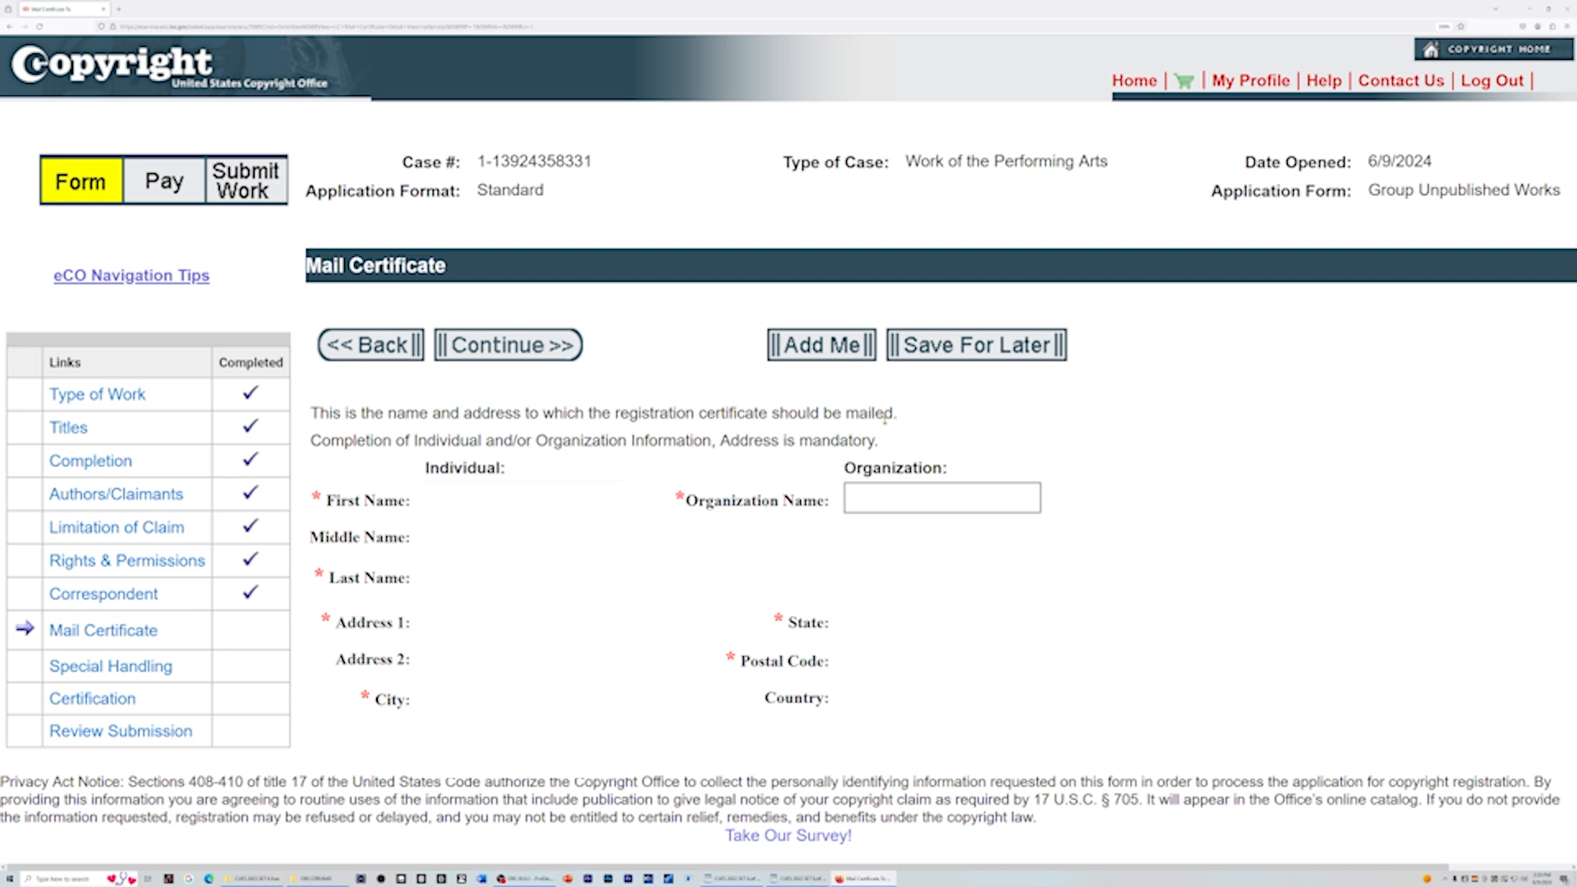
left_click(500, 347)
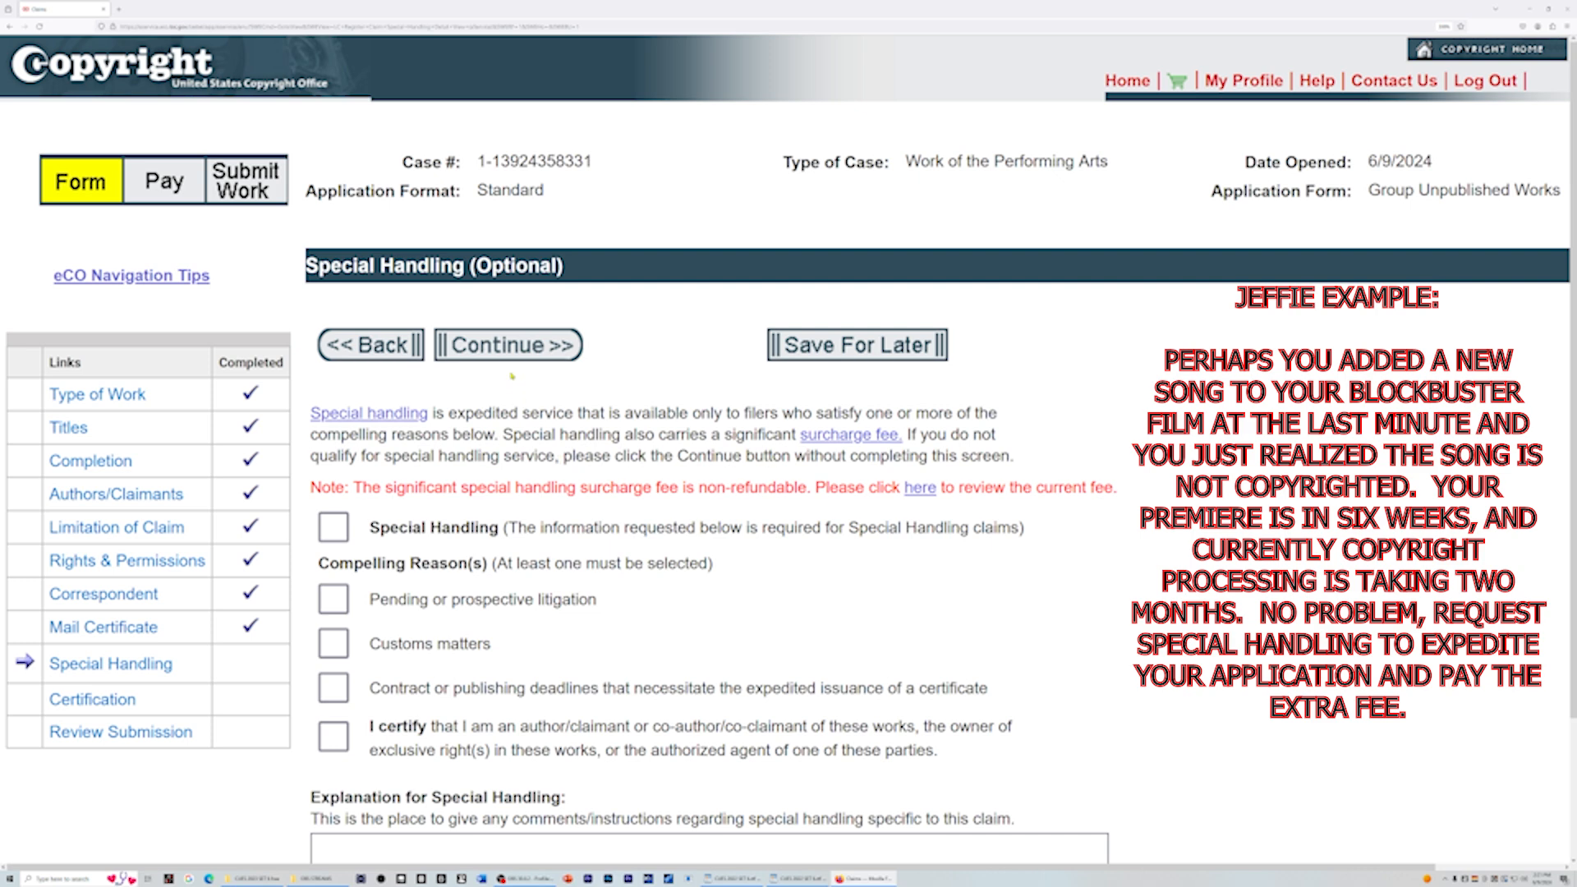
Continue past Special Handling with no boxes checked.
left_click(508, 348)
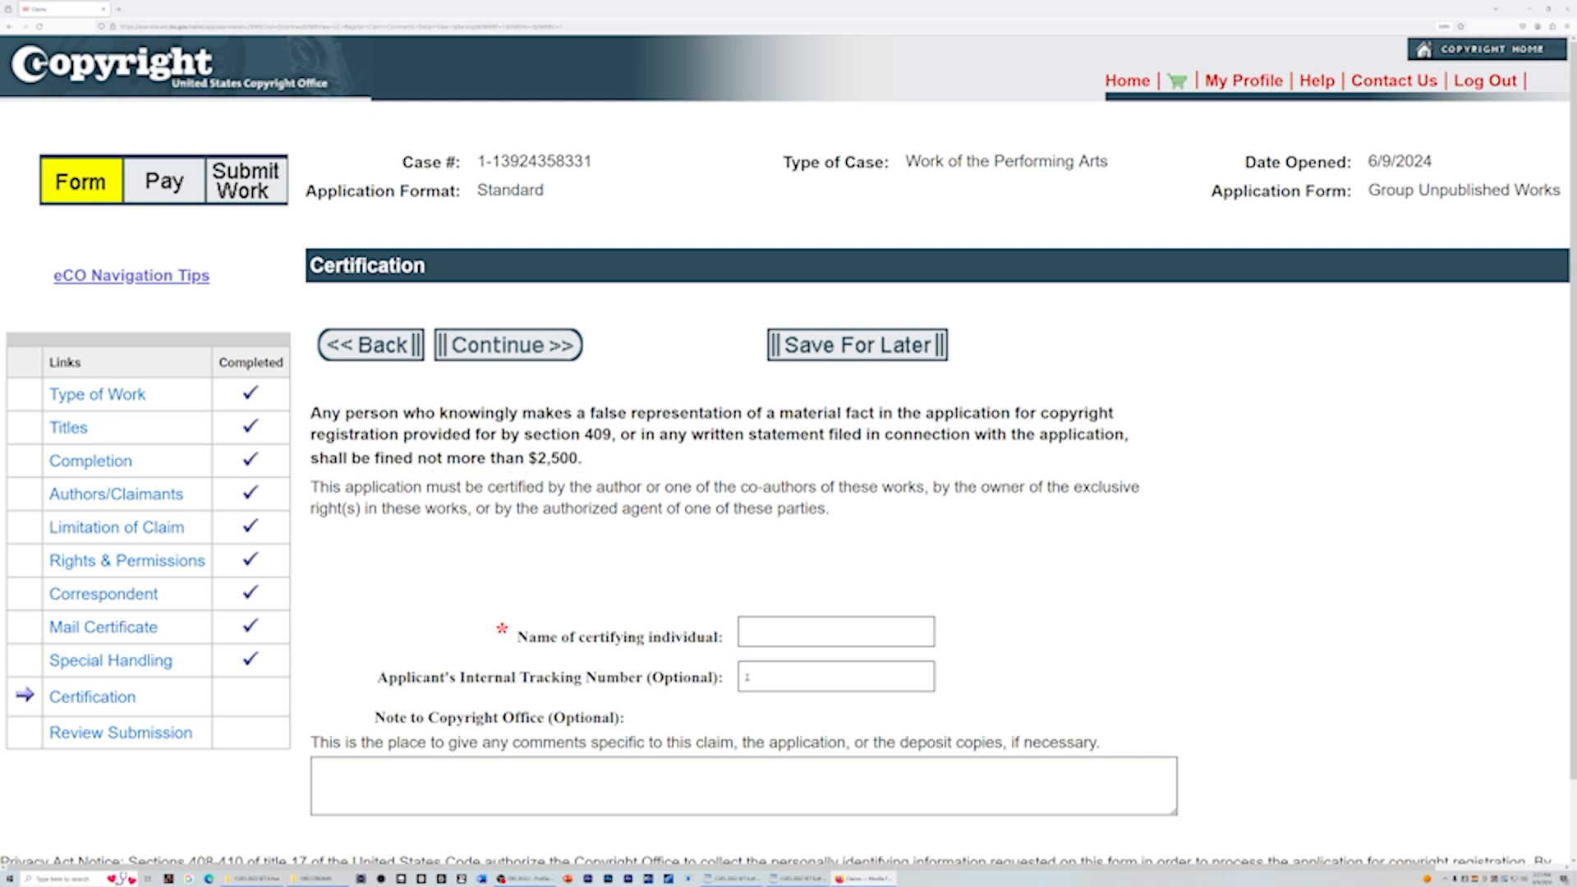
Enter the certifying individual's full name and continue to Review Submission.
left_click(772, 638)
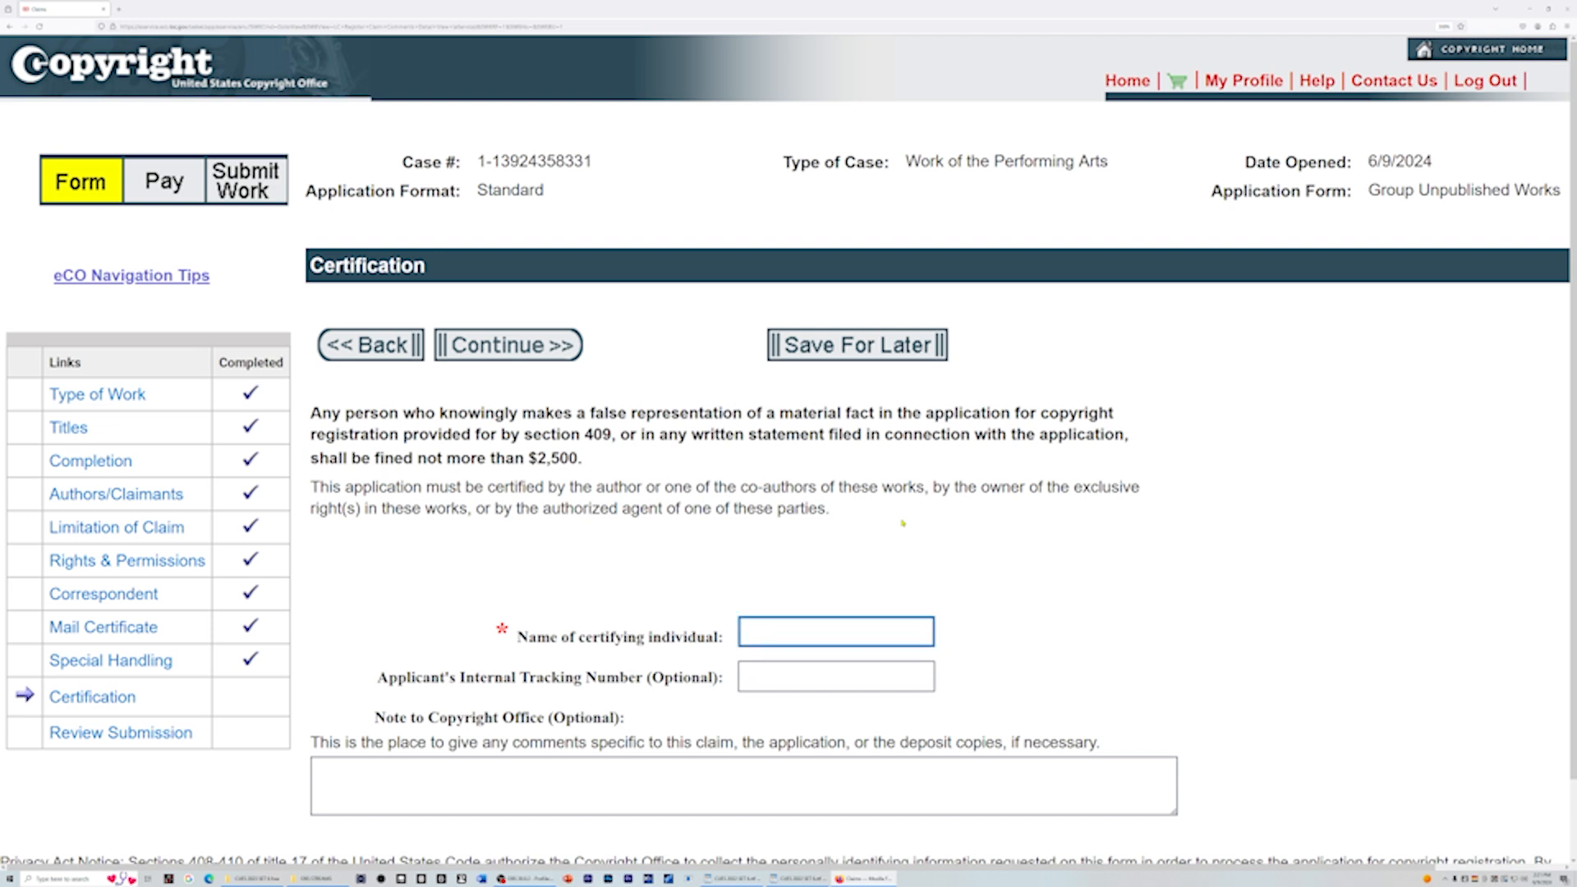
type("Jeffrey Scott Petro")
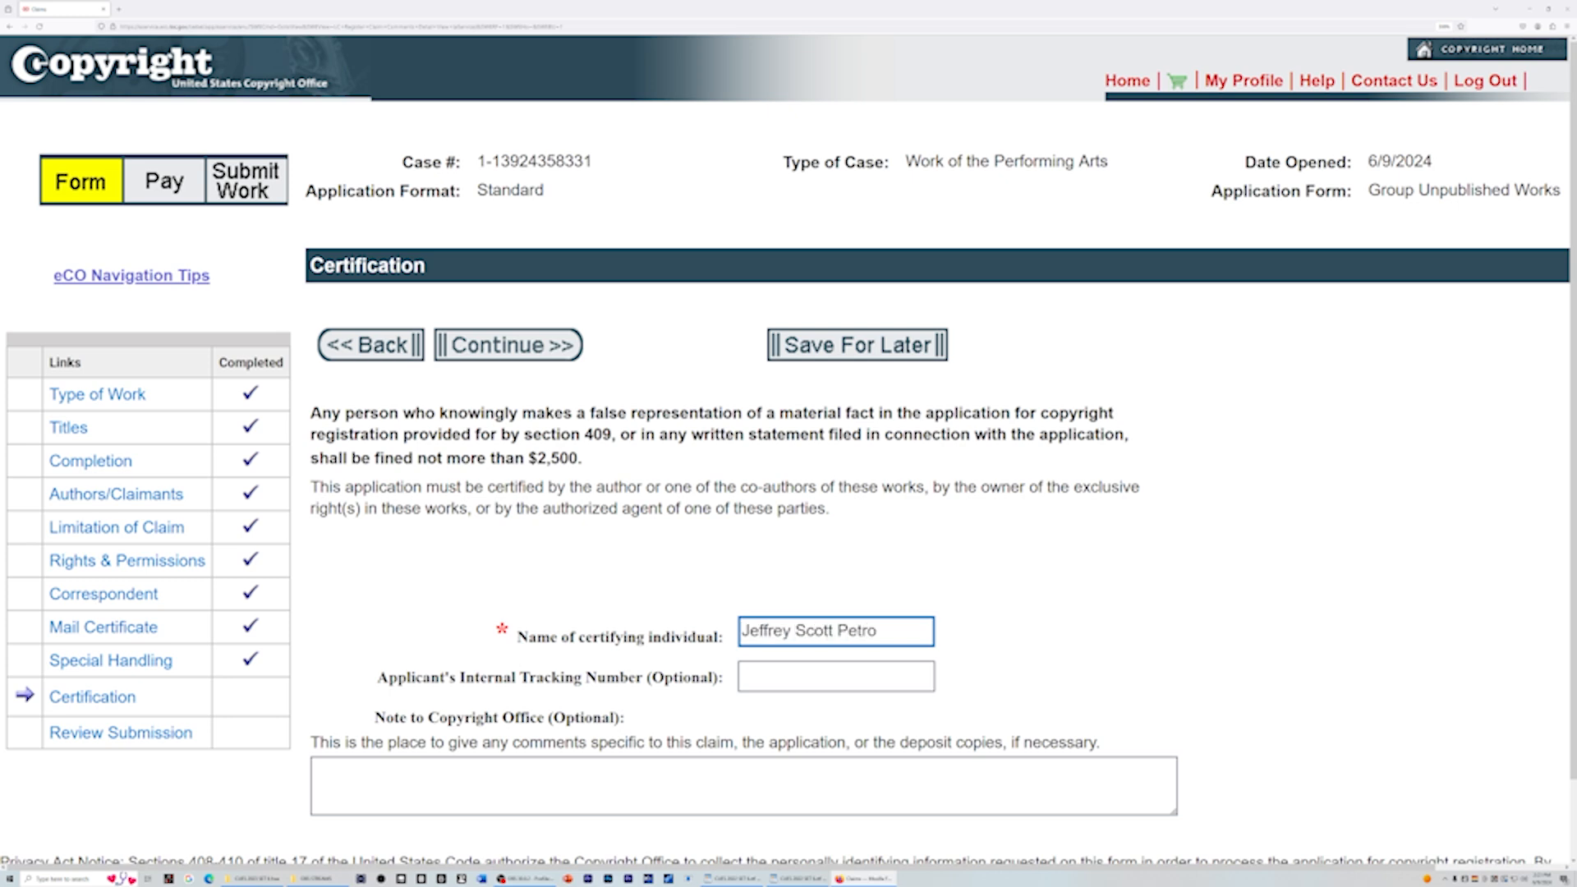
scroll(516, 271, "down", 1)
left_click(516, 267)
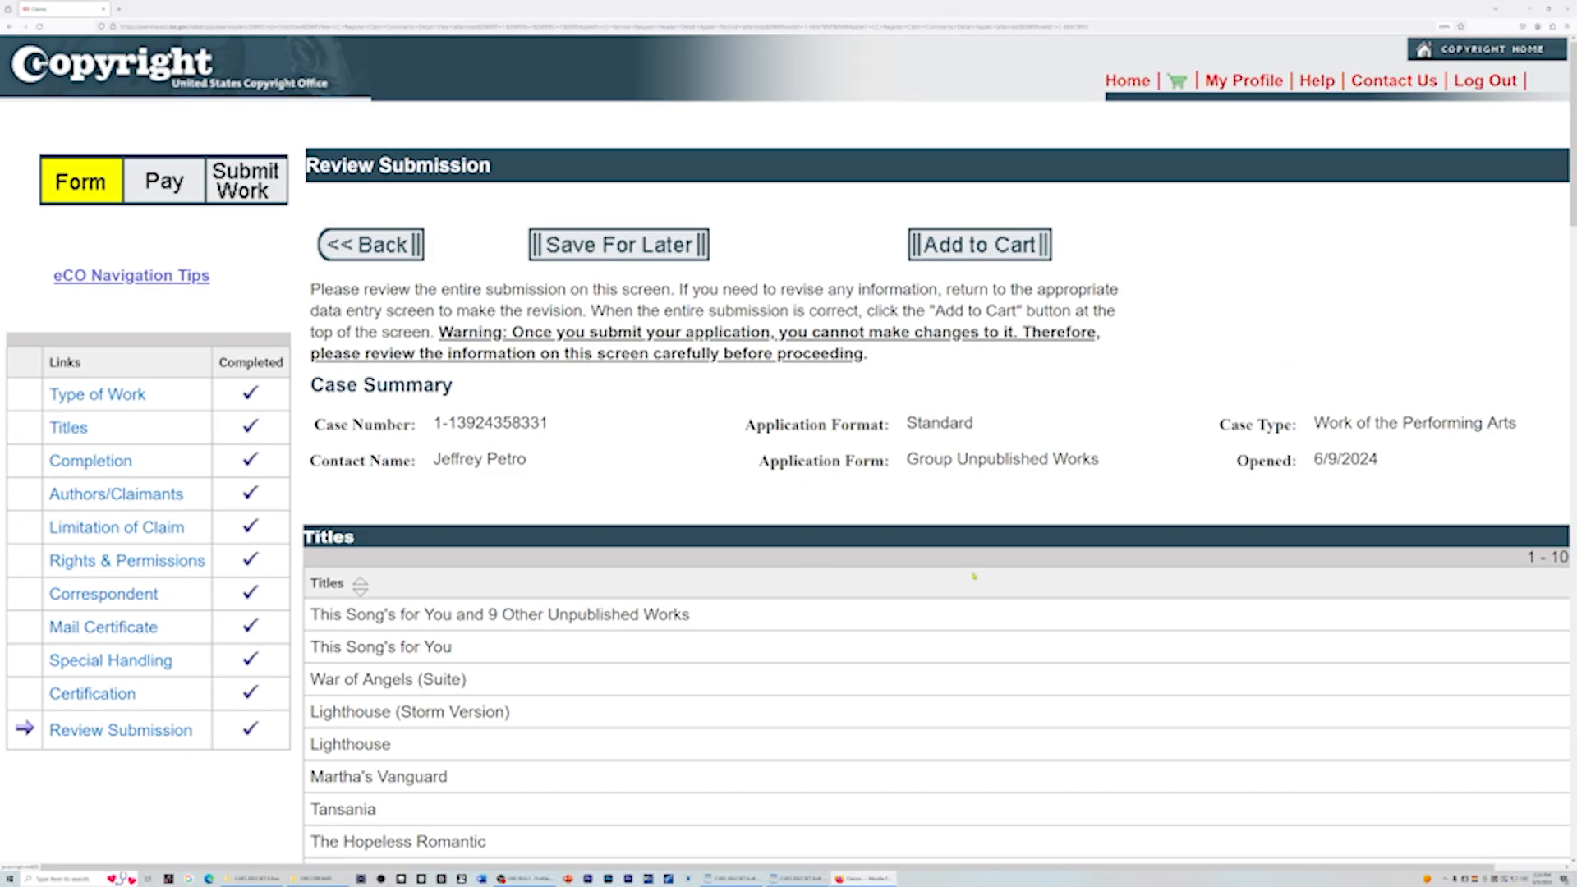
Add the ten-song Group Unpublished Works case to the cart.
left_click(958, 245)
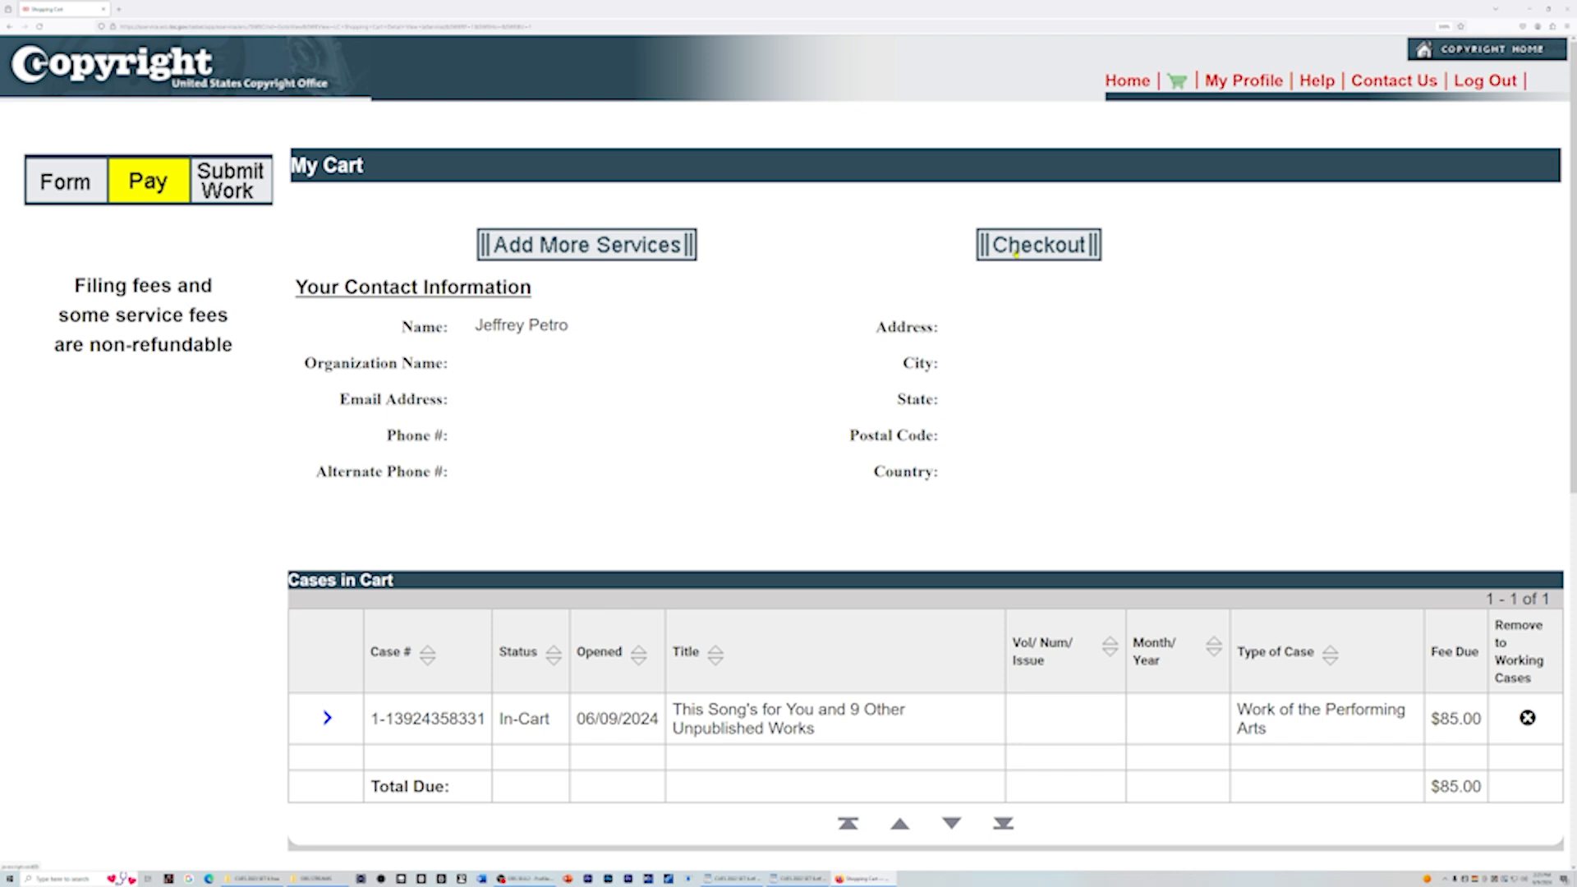
Check out the $85.00 case, pick Credit Card / ACH, and accept going to pay.gov.
left_click(1016, 254)
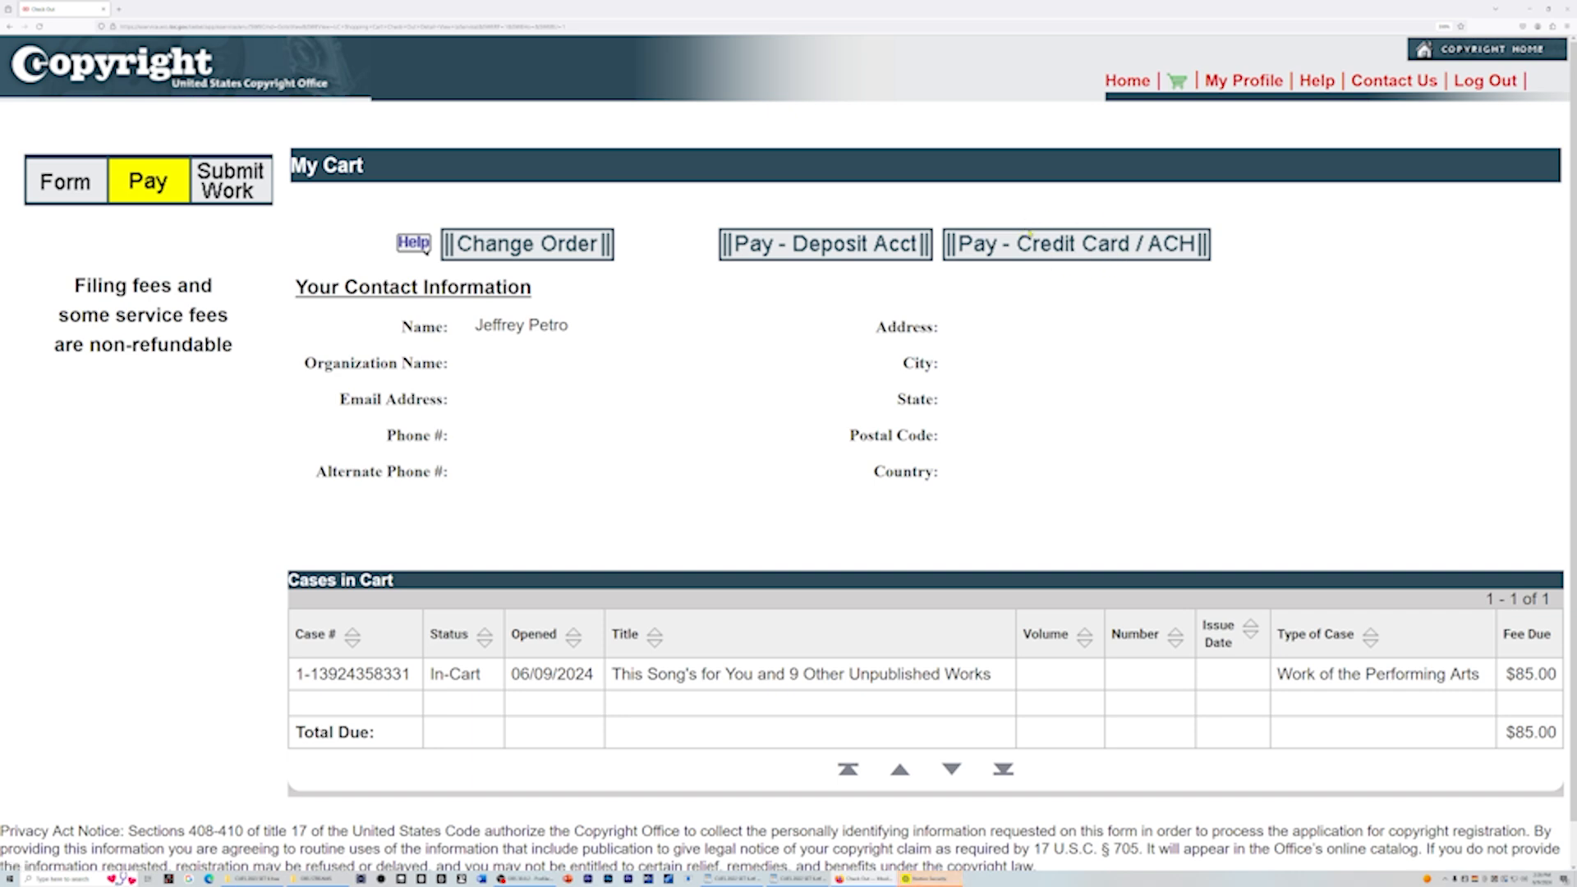
left_click(1064, 244)
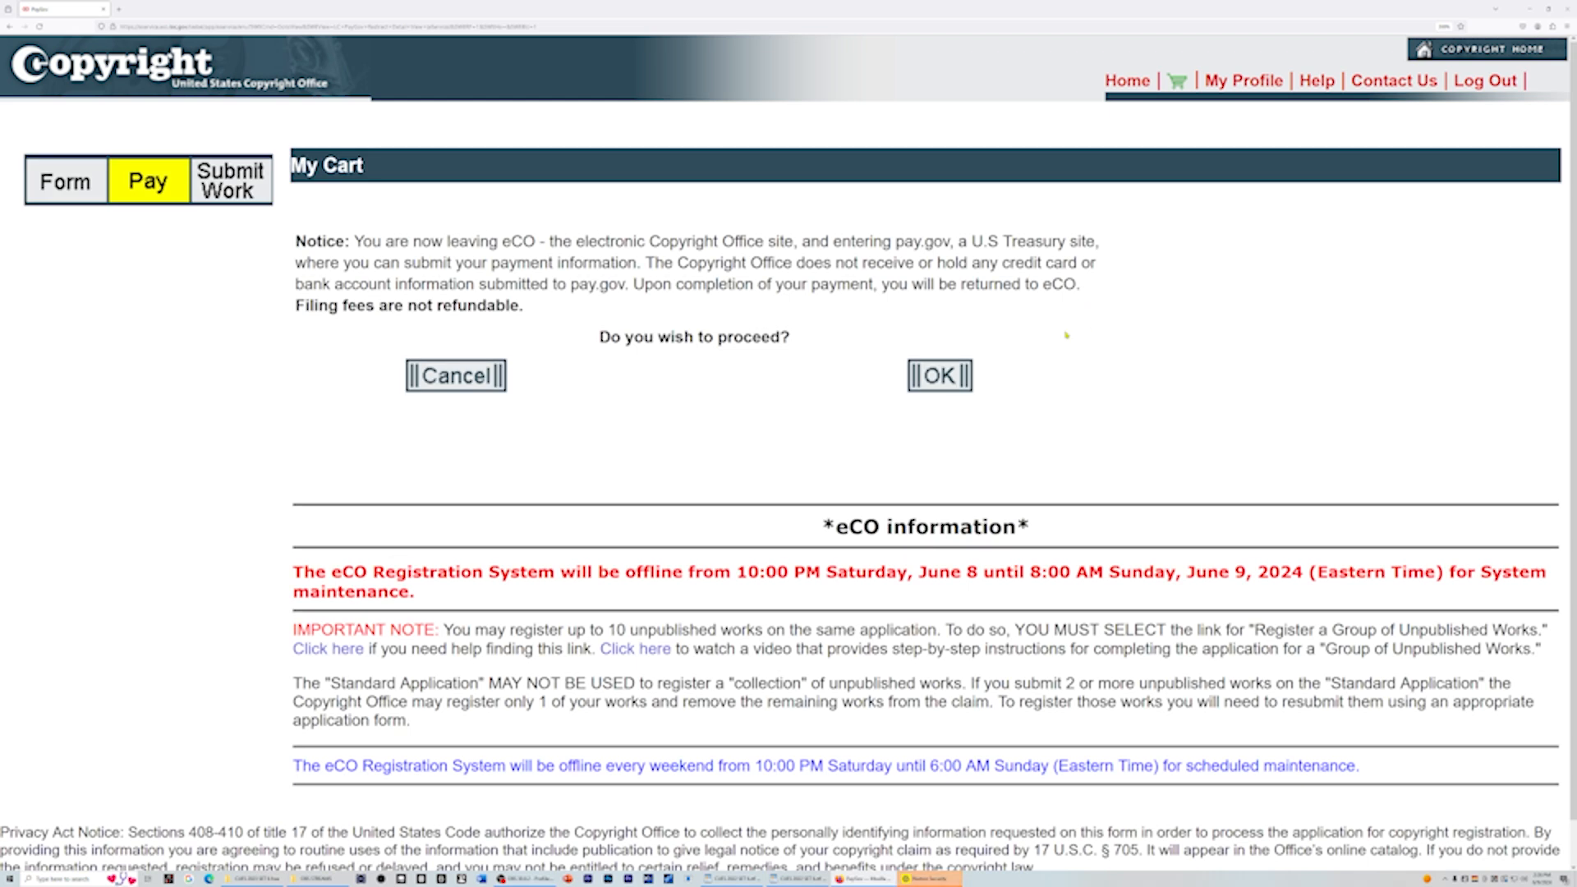
left_click(937, 382)
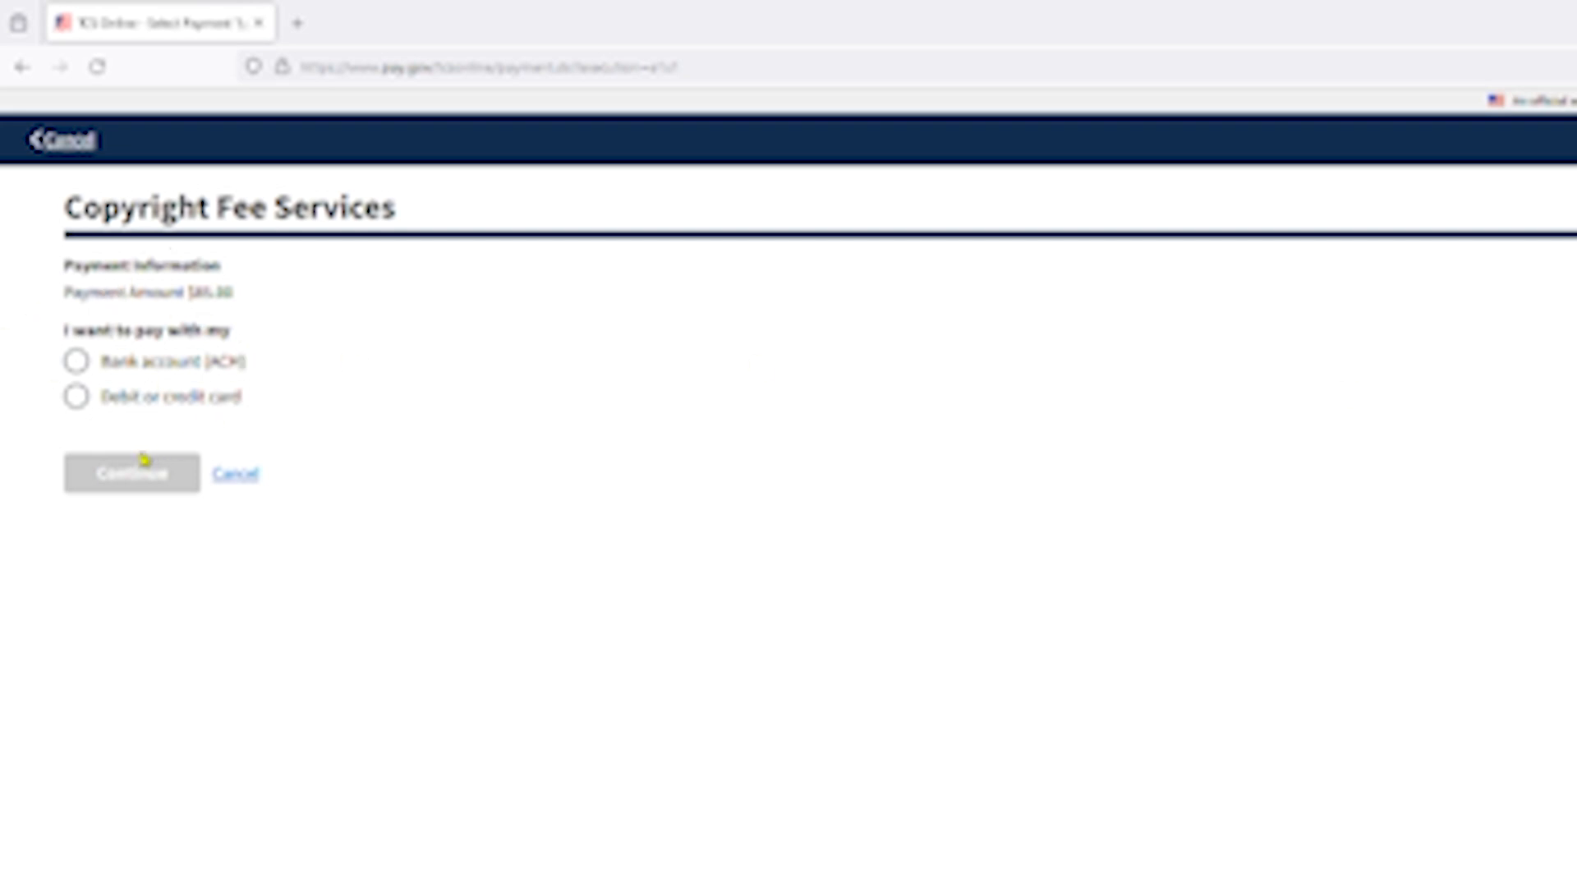
Pay the $85.00 fee by debit or credit card and authorize the charge.
left_click(76, 398)
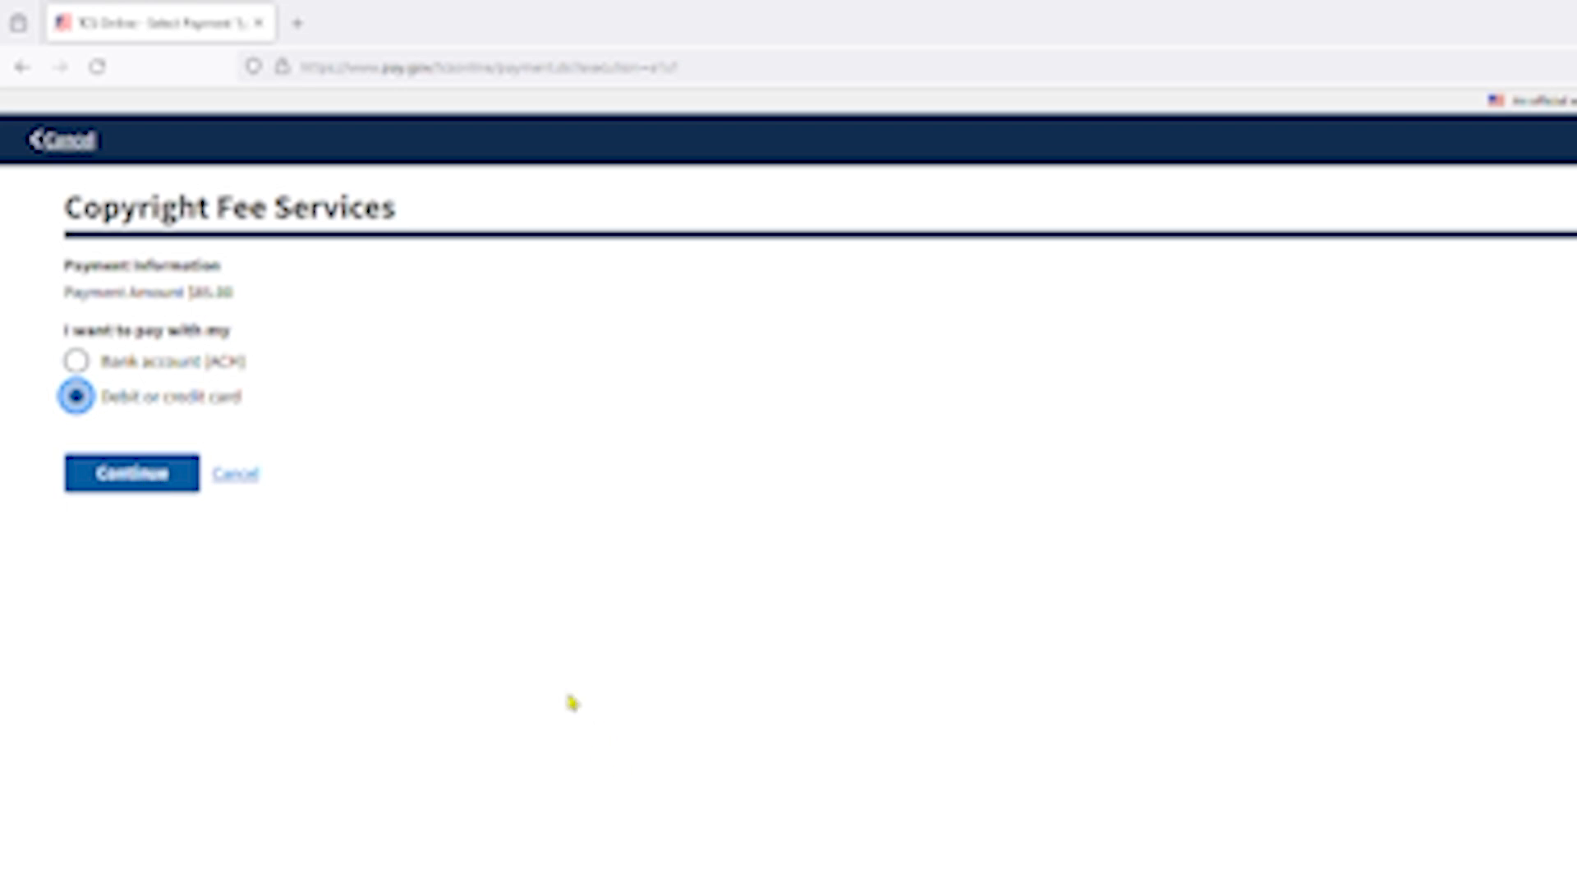
left_click(107, 490)
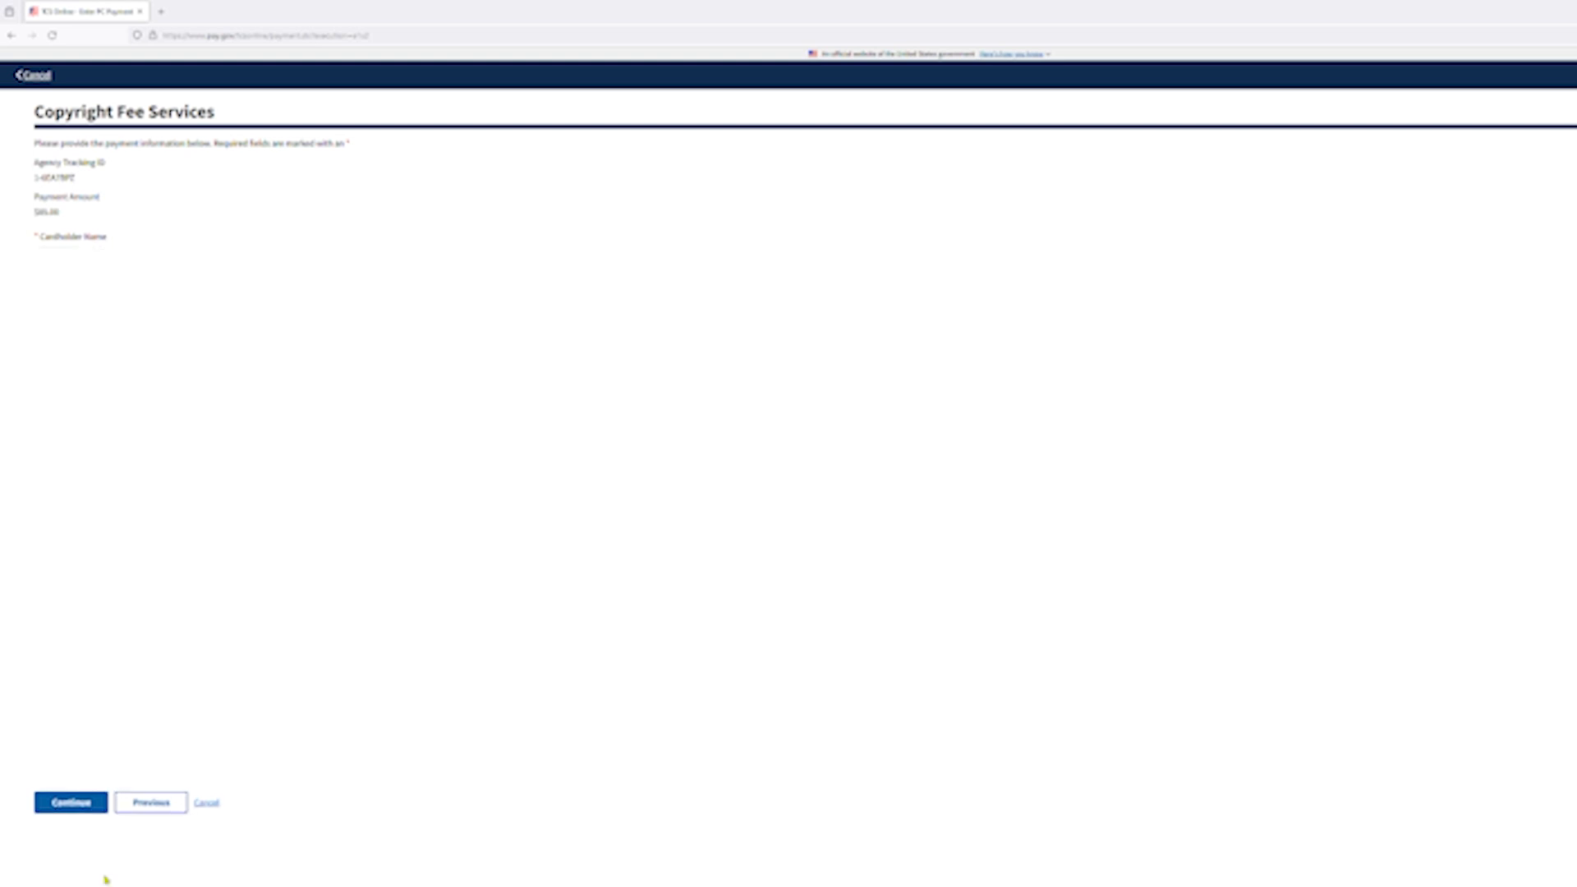
left_click(59, 810)
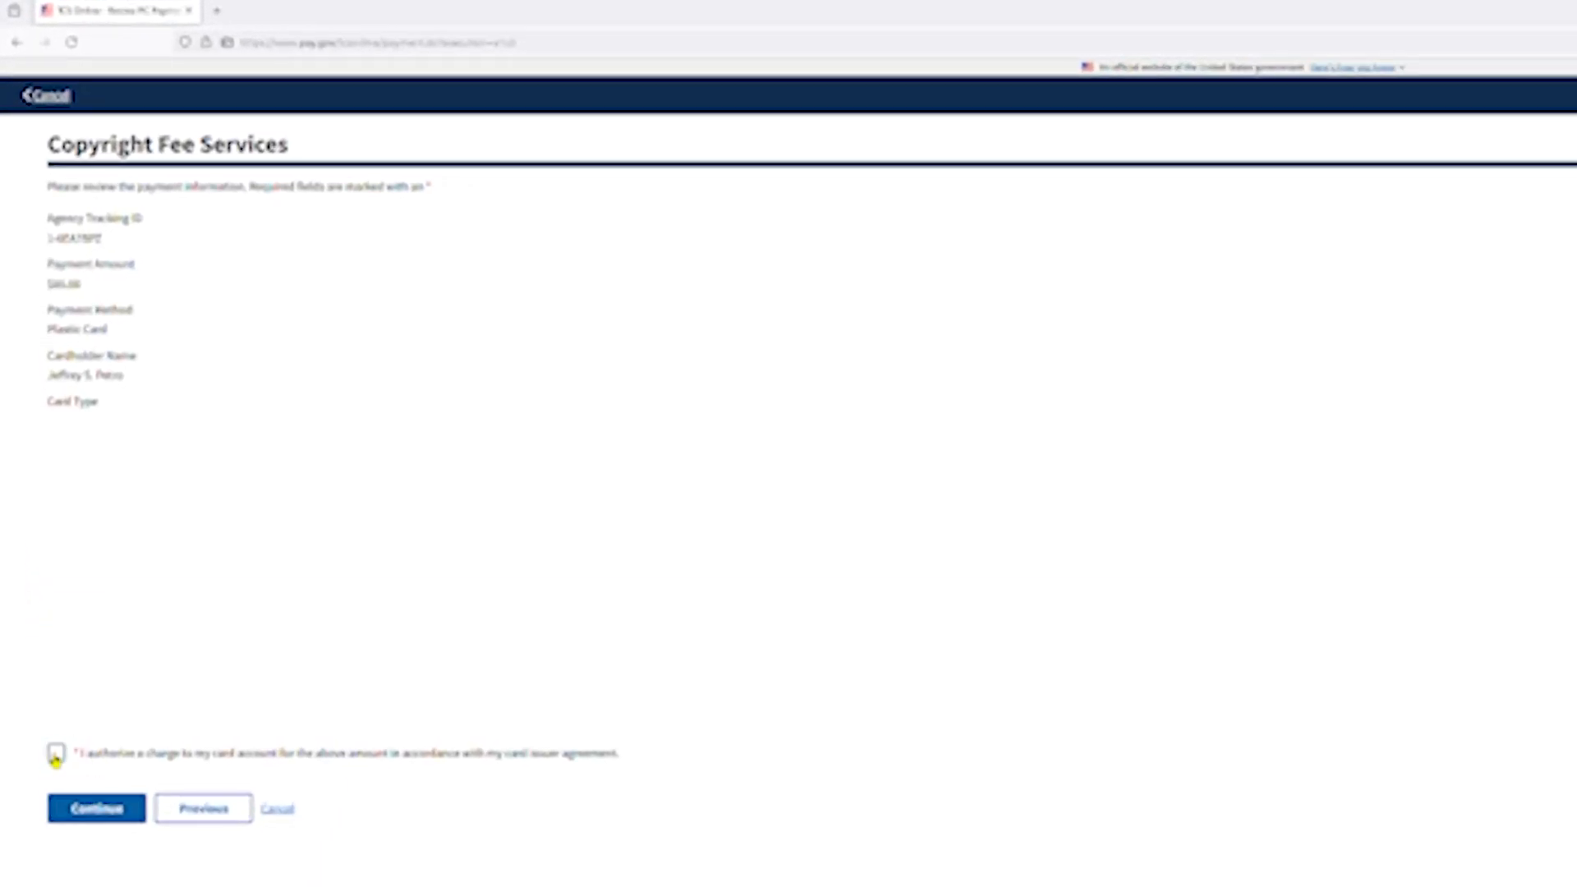
left_click(55, 754)
left_click(109, 815)
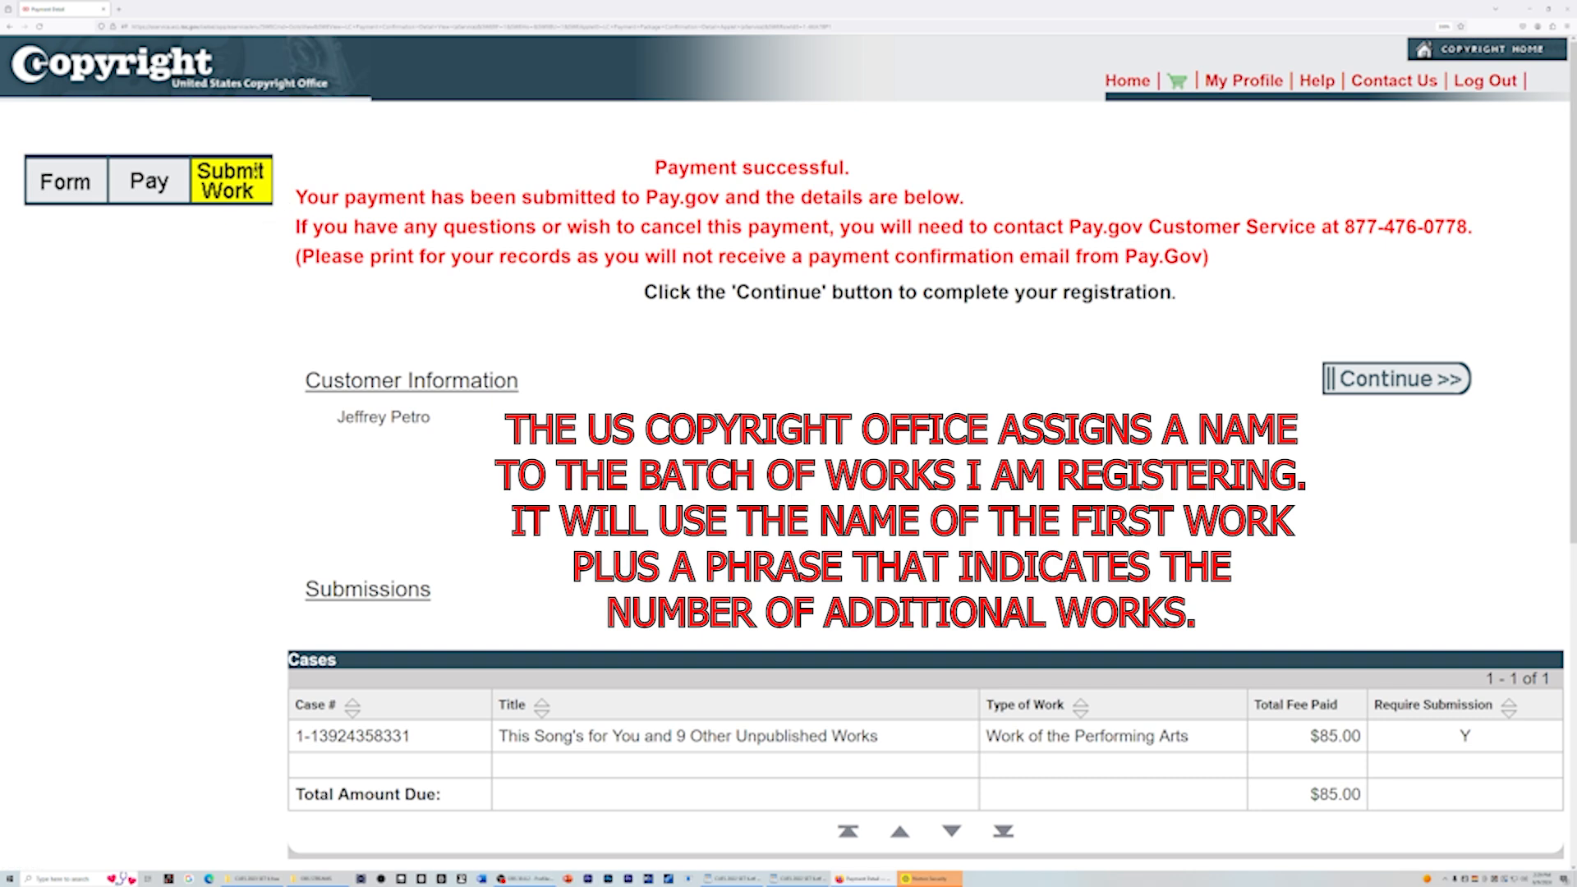
Continue from the payment confirmation to the deposit upload page and bring up the file chooser.
left_click(1405, 385)
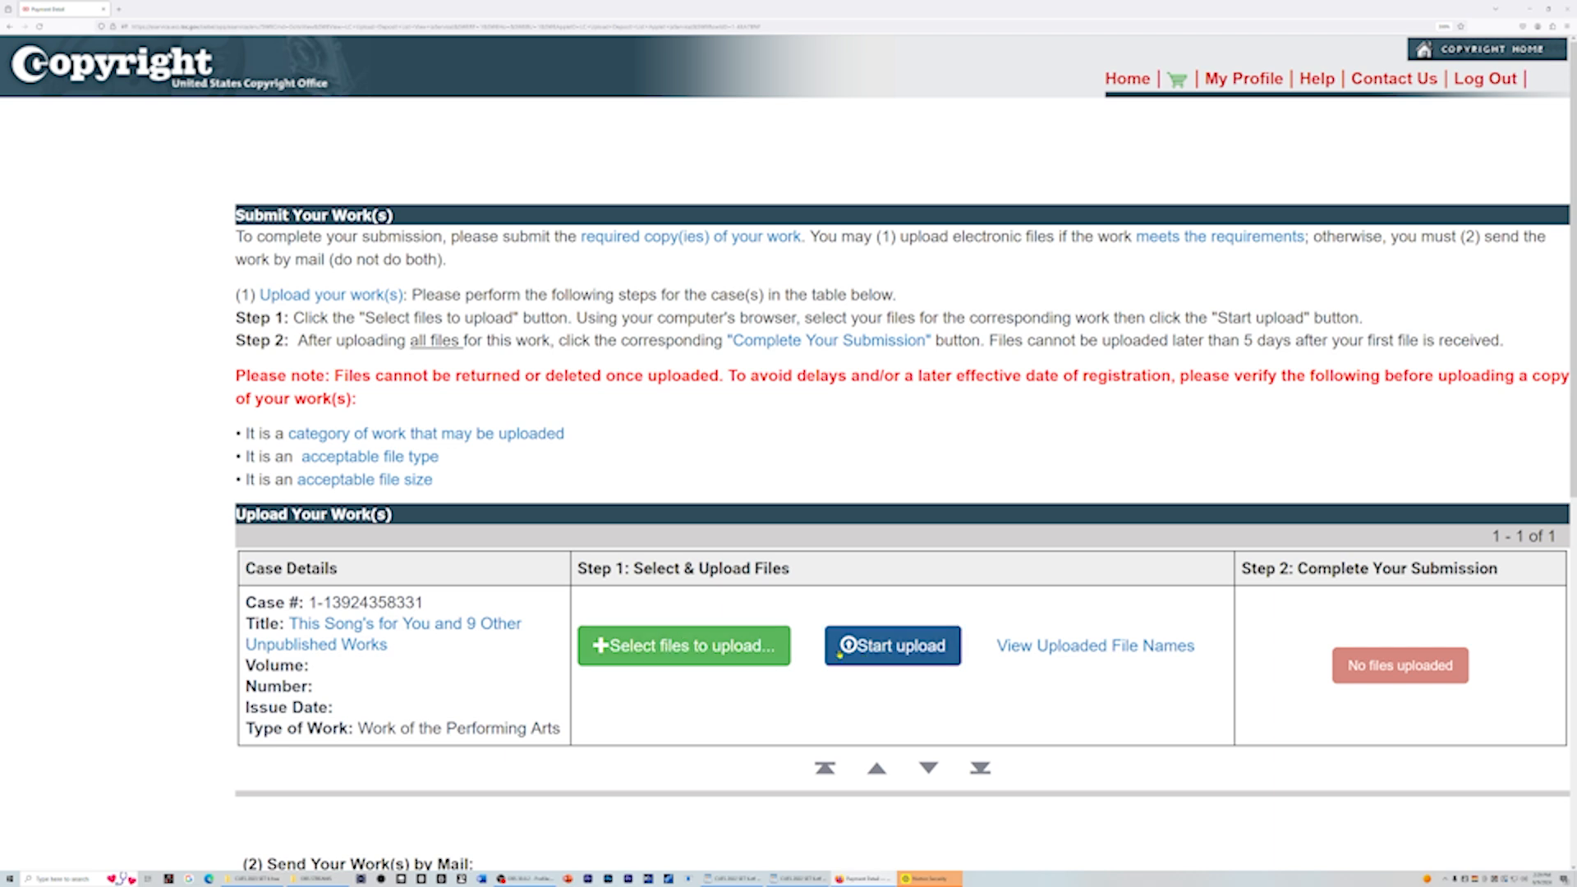
left_click(675, 651)
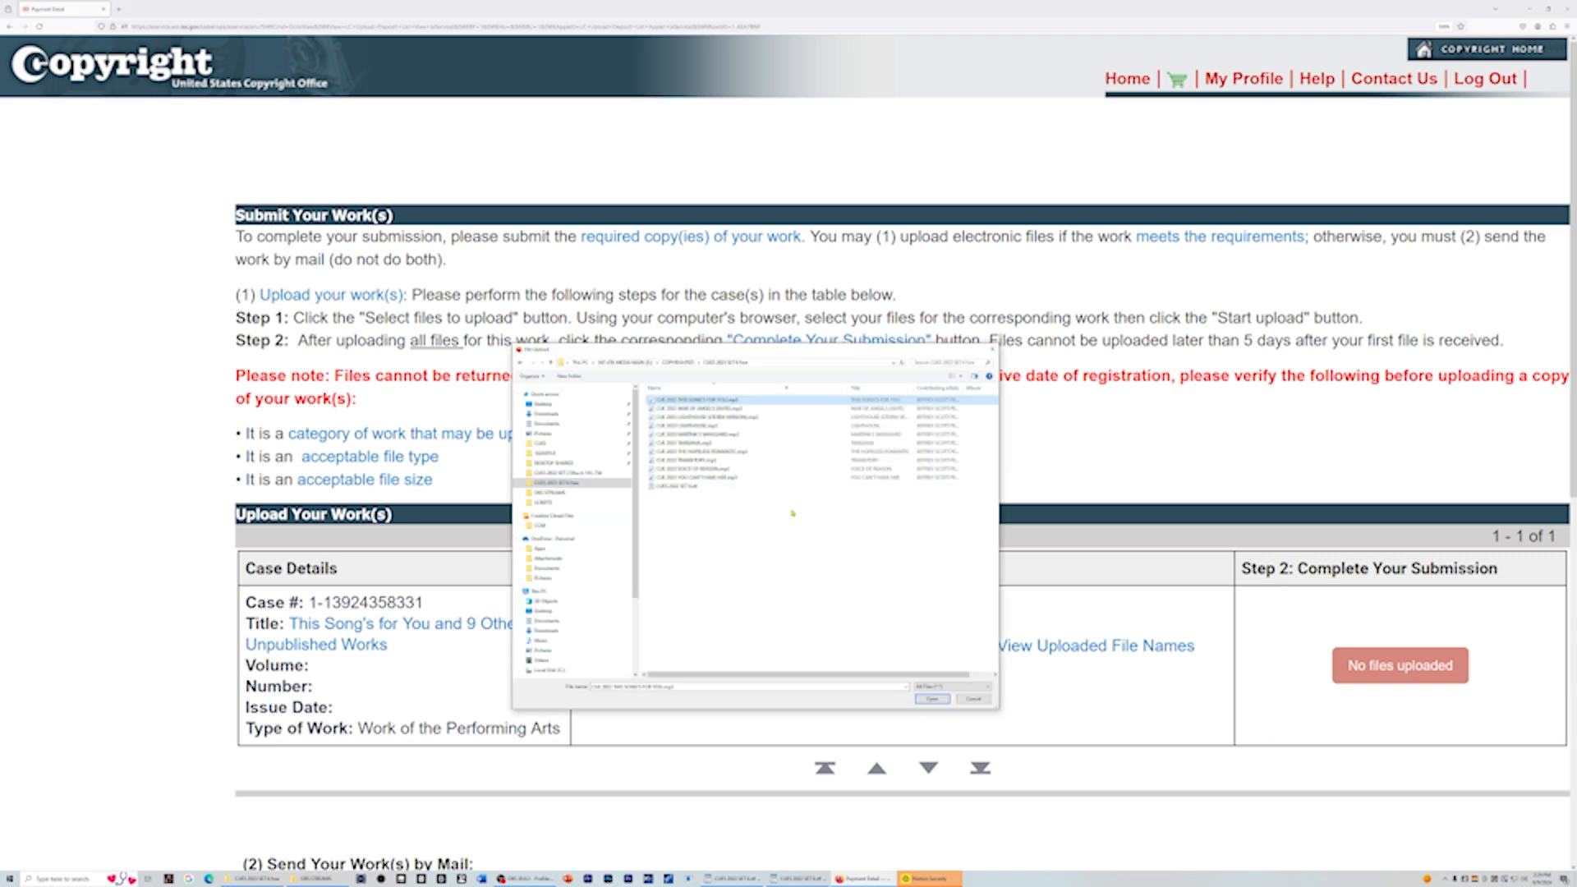
Select all ten song MP3s, including CUE 2022 THIS SONG'S FOR YOU.mp3, and add them to the upload list.
key("shift+Down")
key("shift+Down")
key("shift+Down")
key("shift+Down")
key("shift+Down")
key("shift+Down")
key("shift+Down")
key("shift+Down")
key("shift+Down")
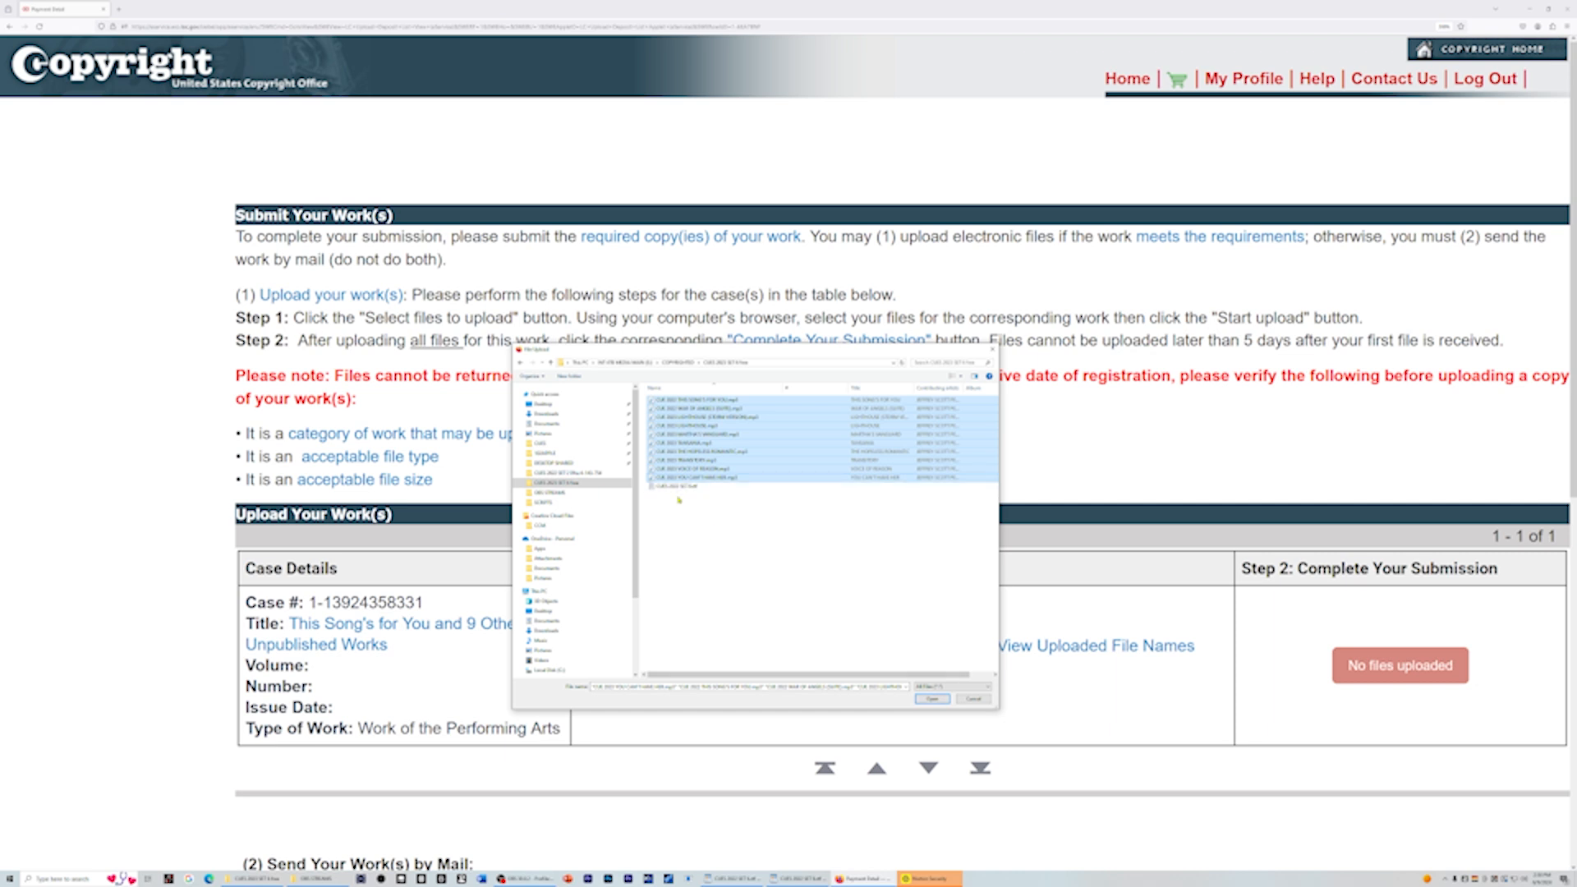
left_click(932, 701)
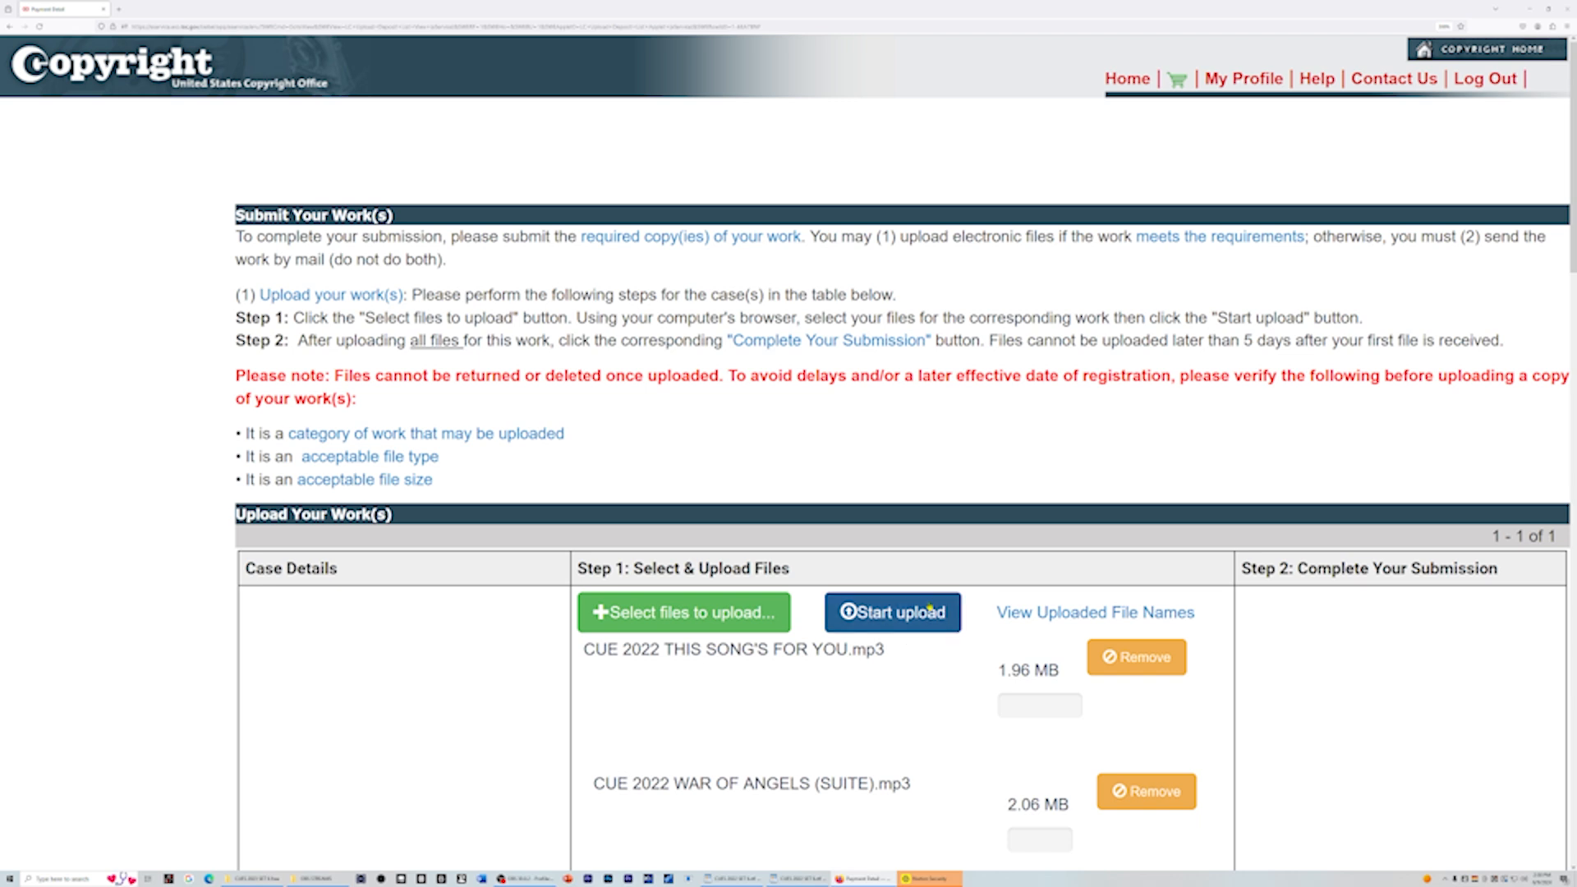
Scroll through the upload list to confirm all ten MP3s show Successfully uploaded.
scroll(930, 609, "down", 5)
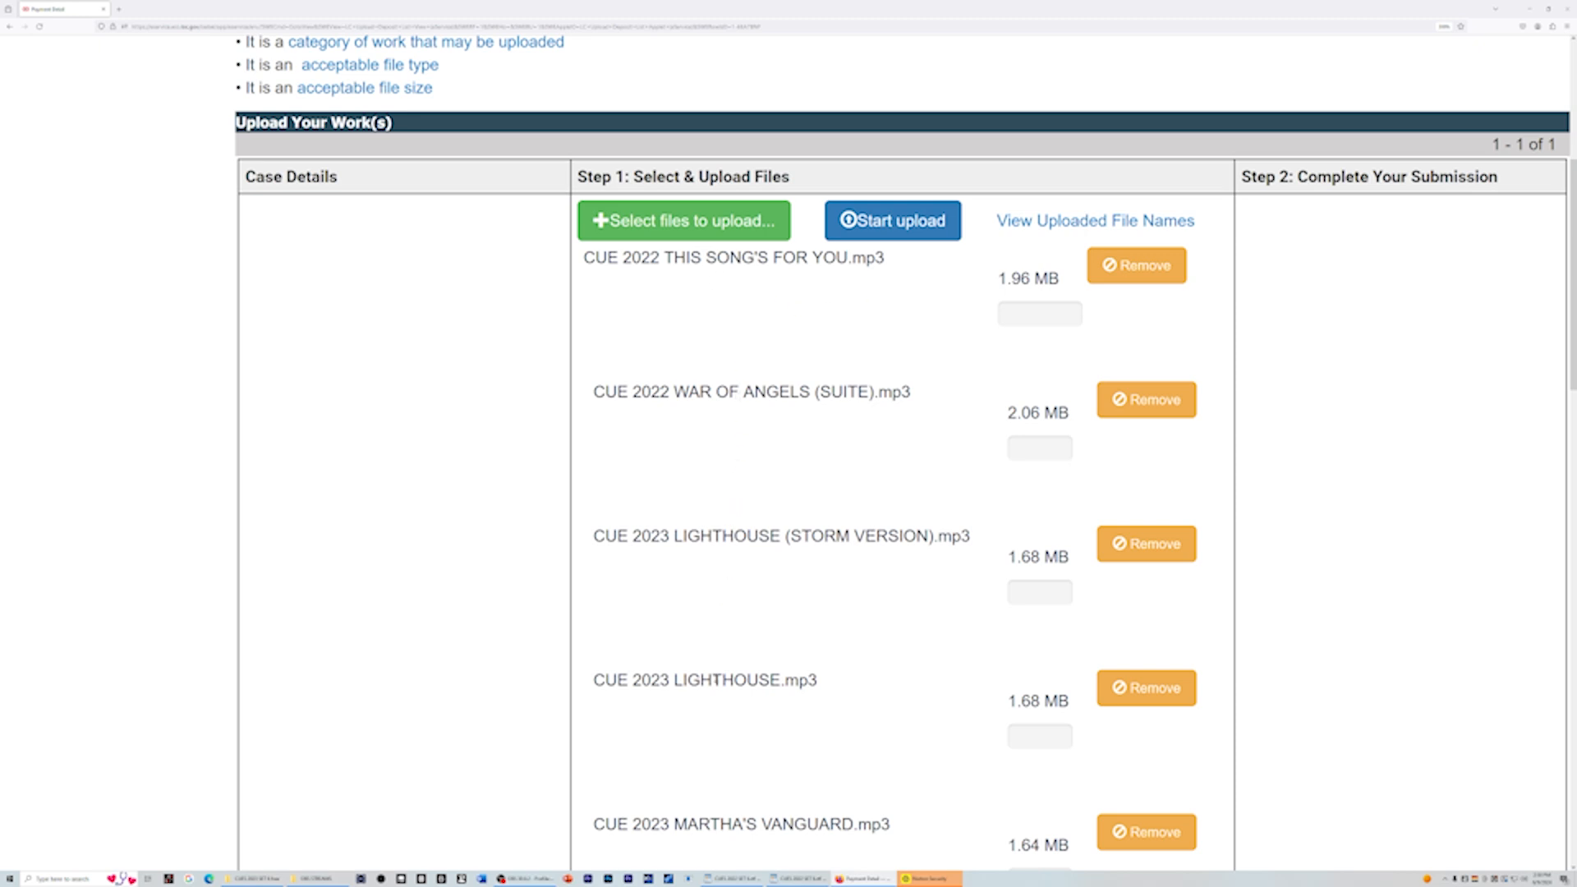
scroll(1004, 651, "down", 6)
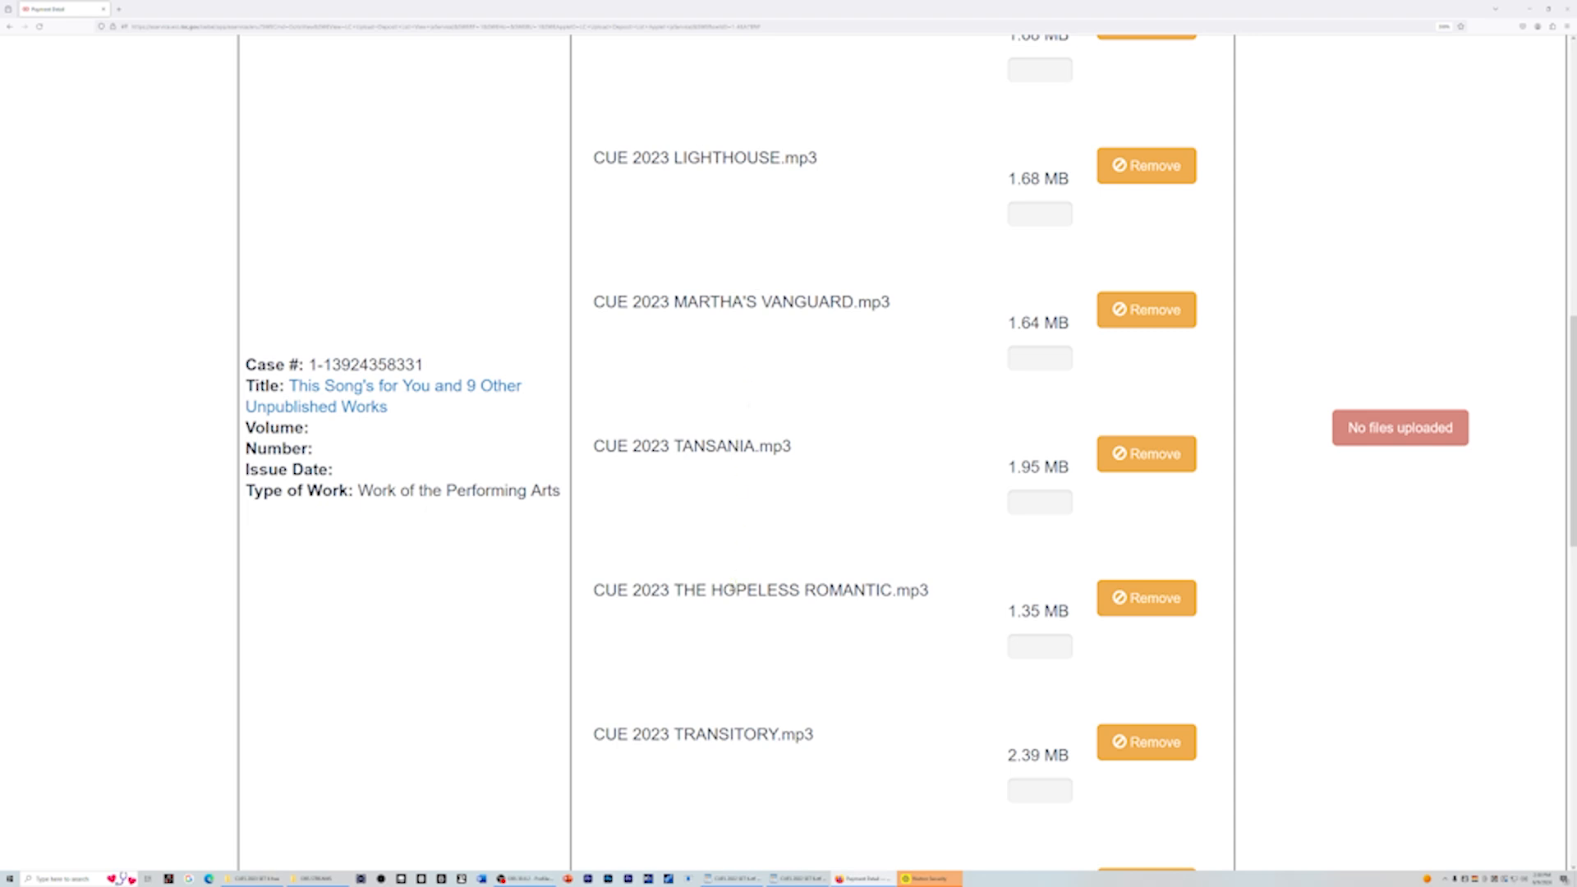
scroll(919, 712, "down", 8)
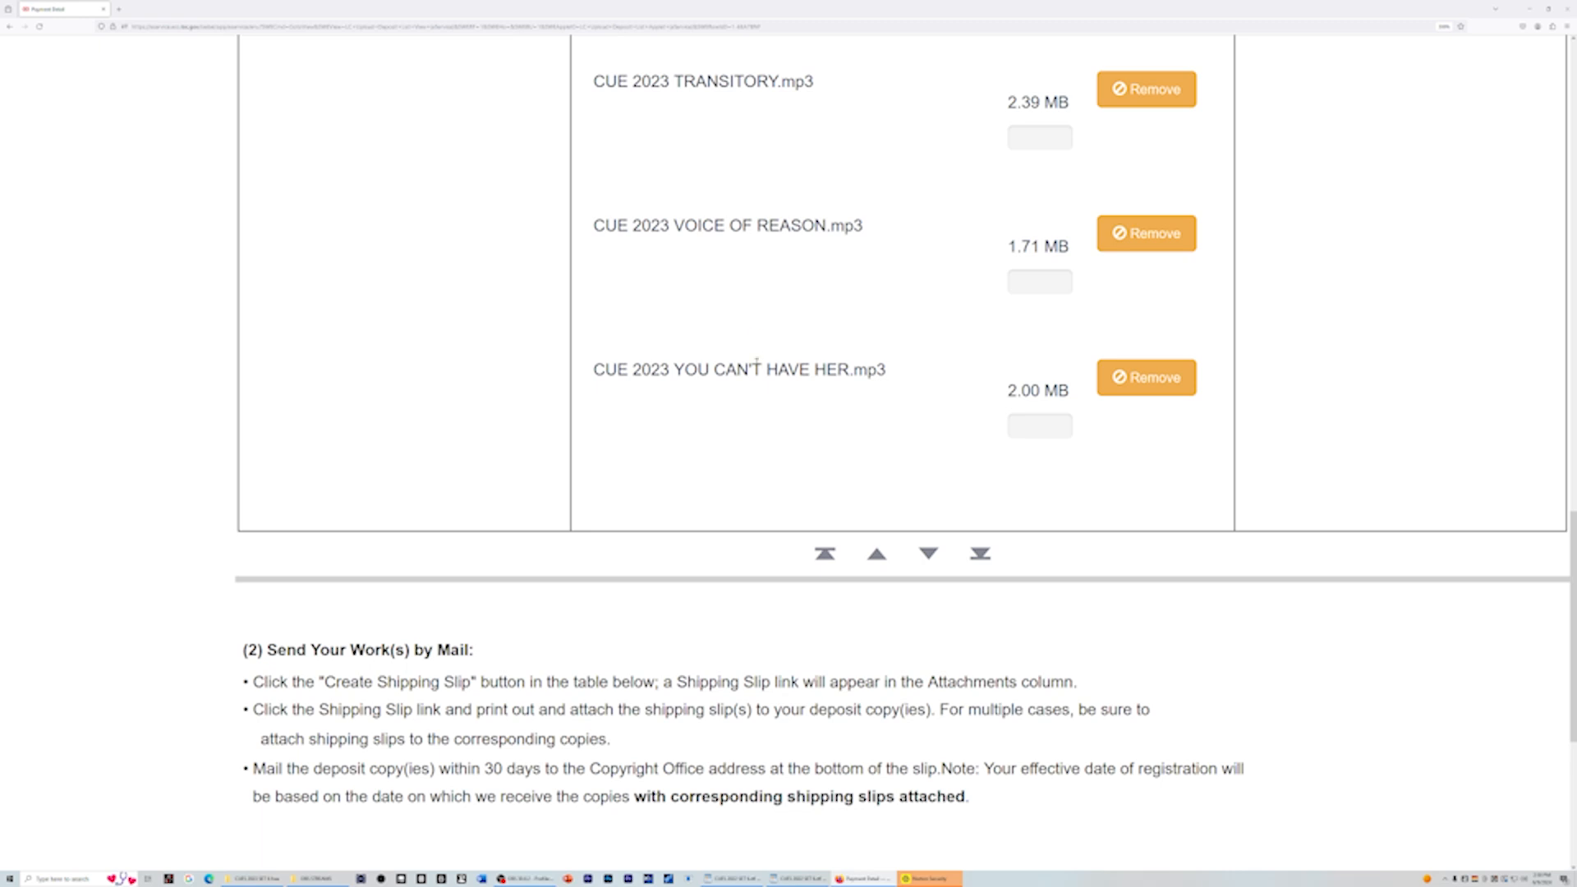
scroll(1094, 471, "up", 17)
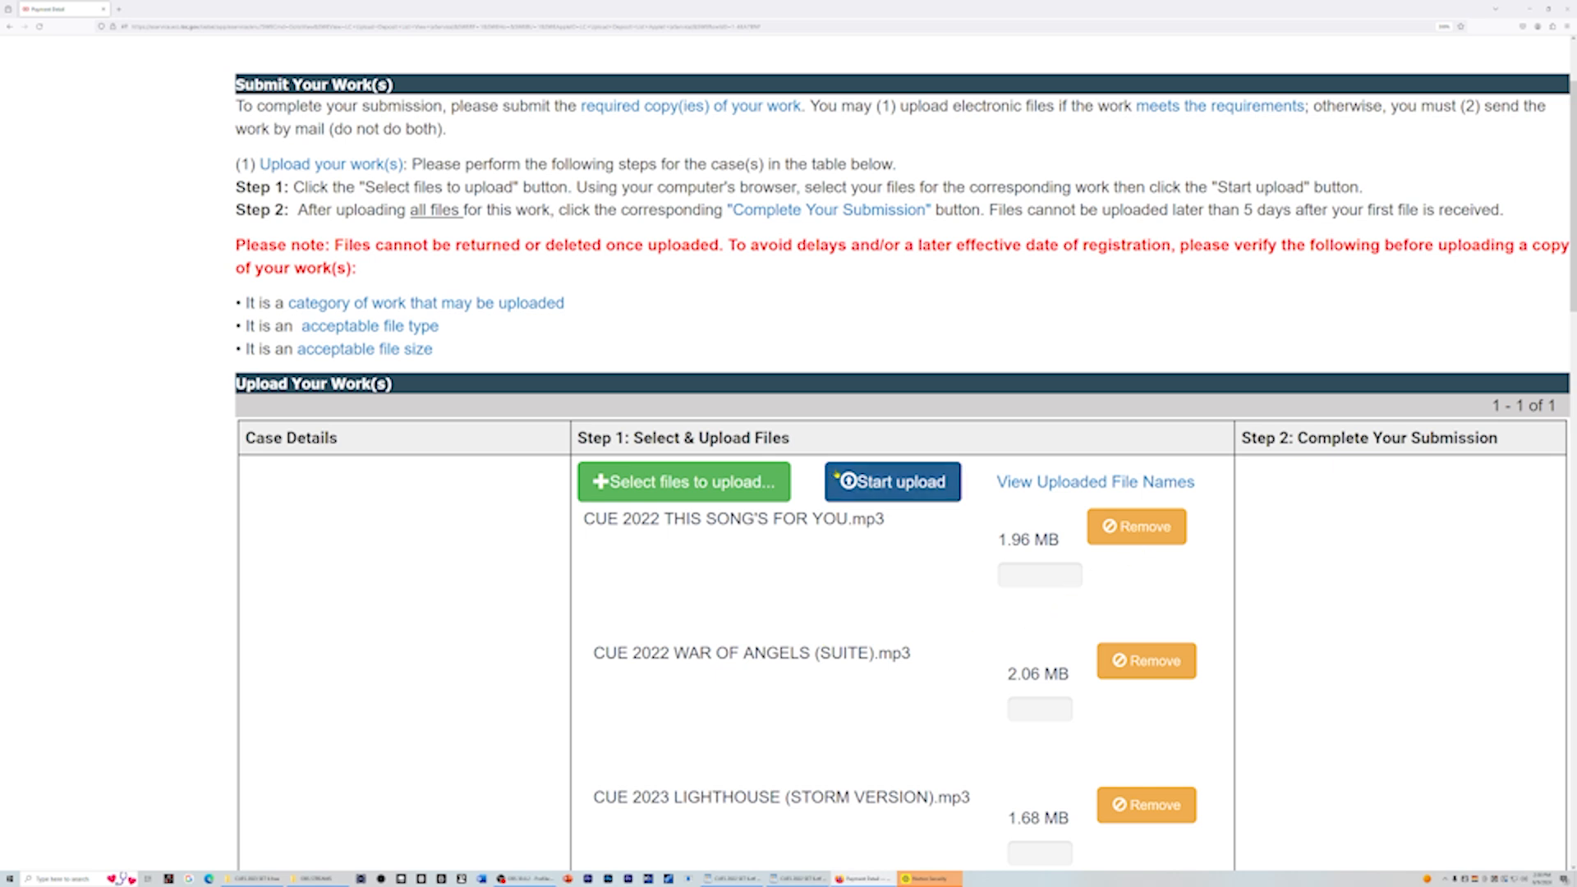
scroll(1136, 457, "down", 5)
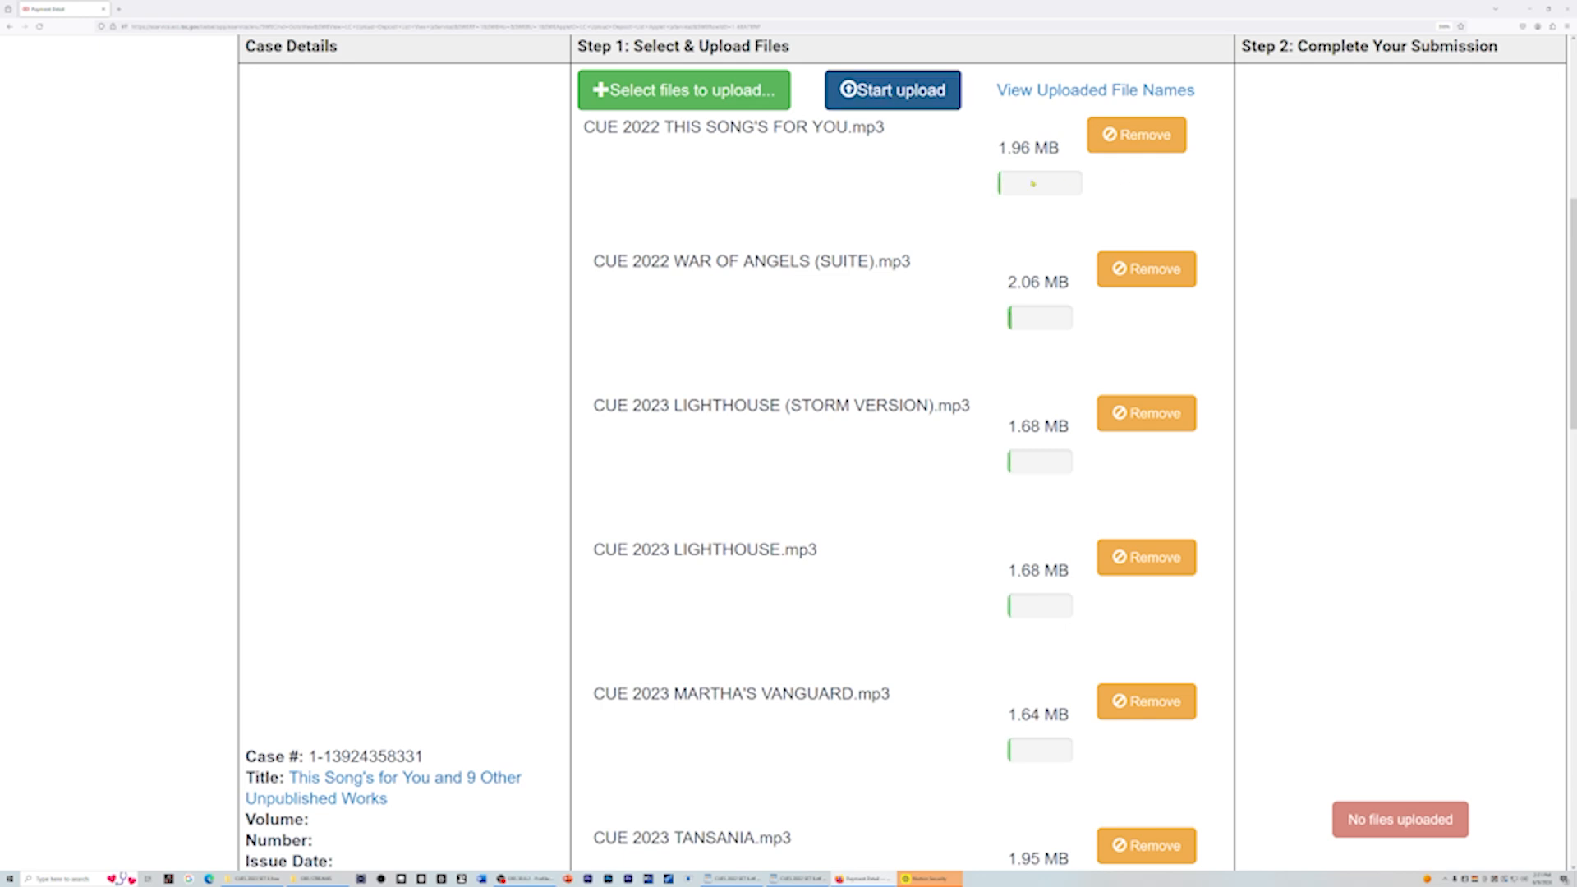
scroll(1225, 395, "down", 10)
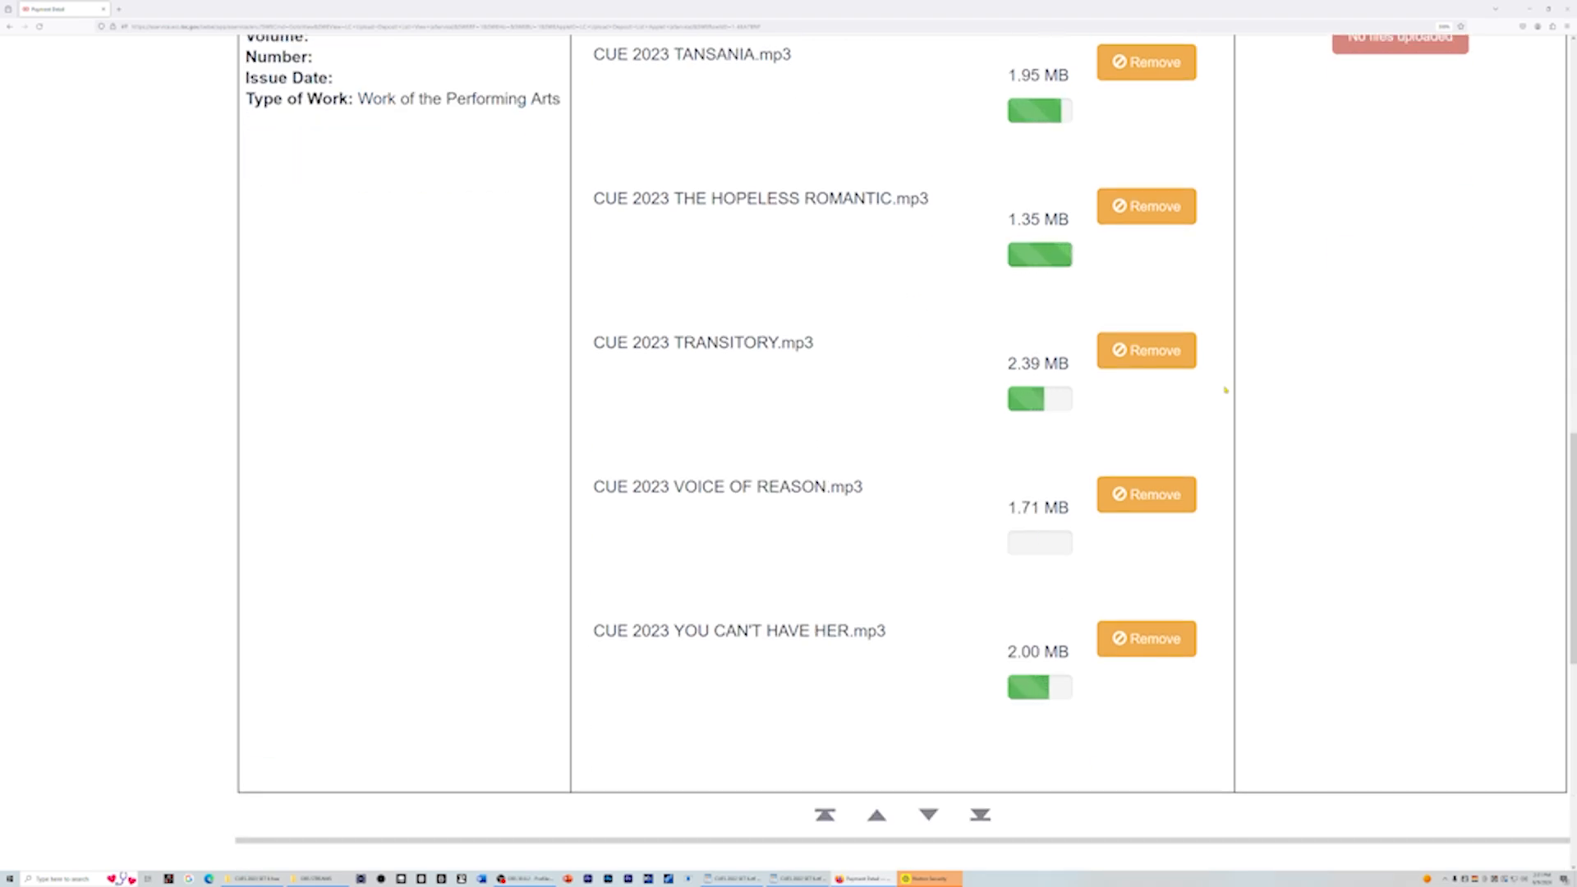
scroll(1225, 391, "down", 3)
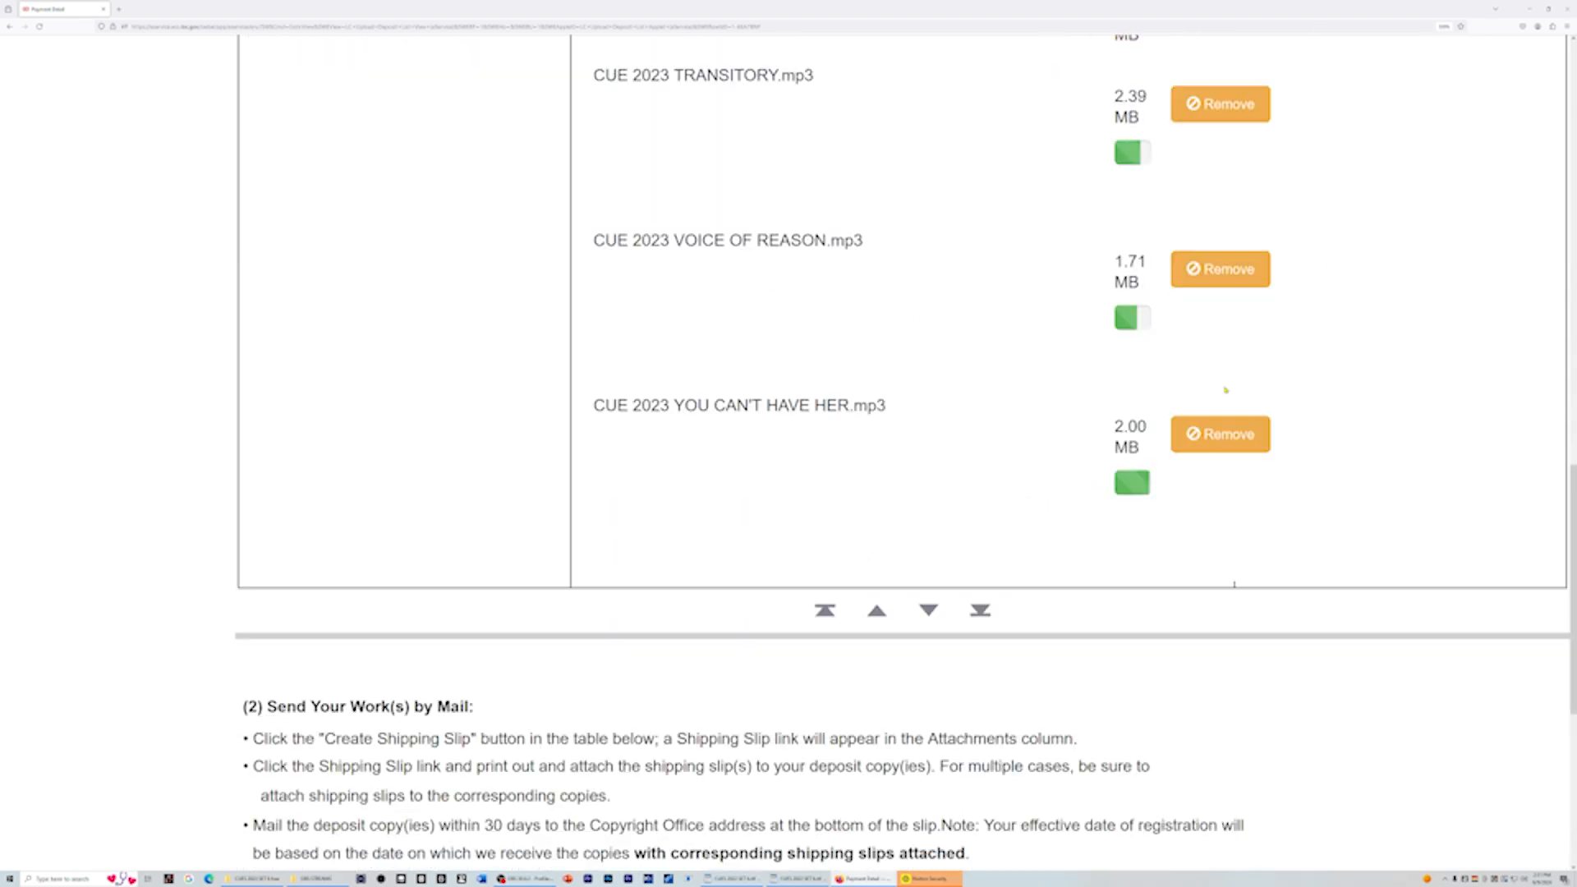
scroll(1225, 391, "up", 10)
scroll(1225, 391, "up", 2)
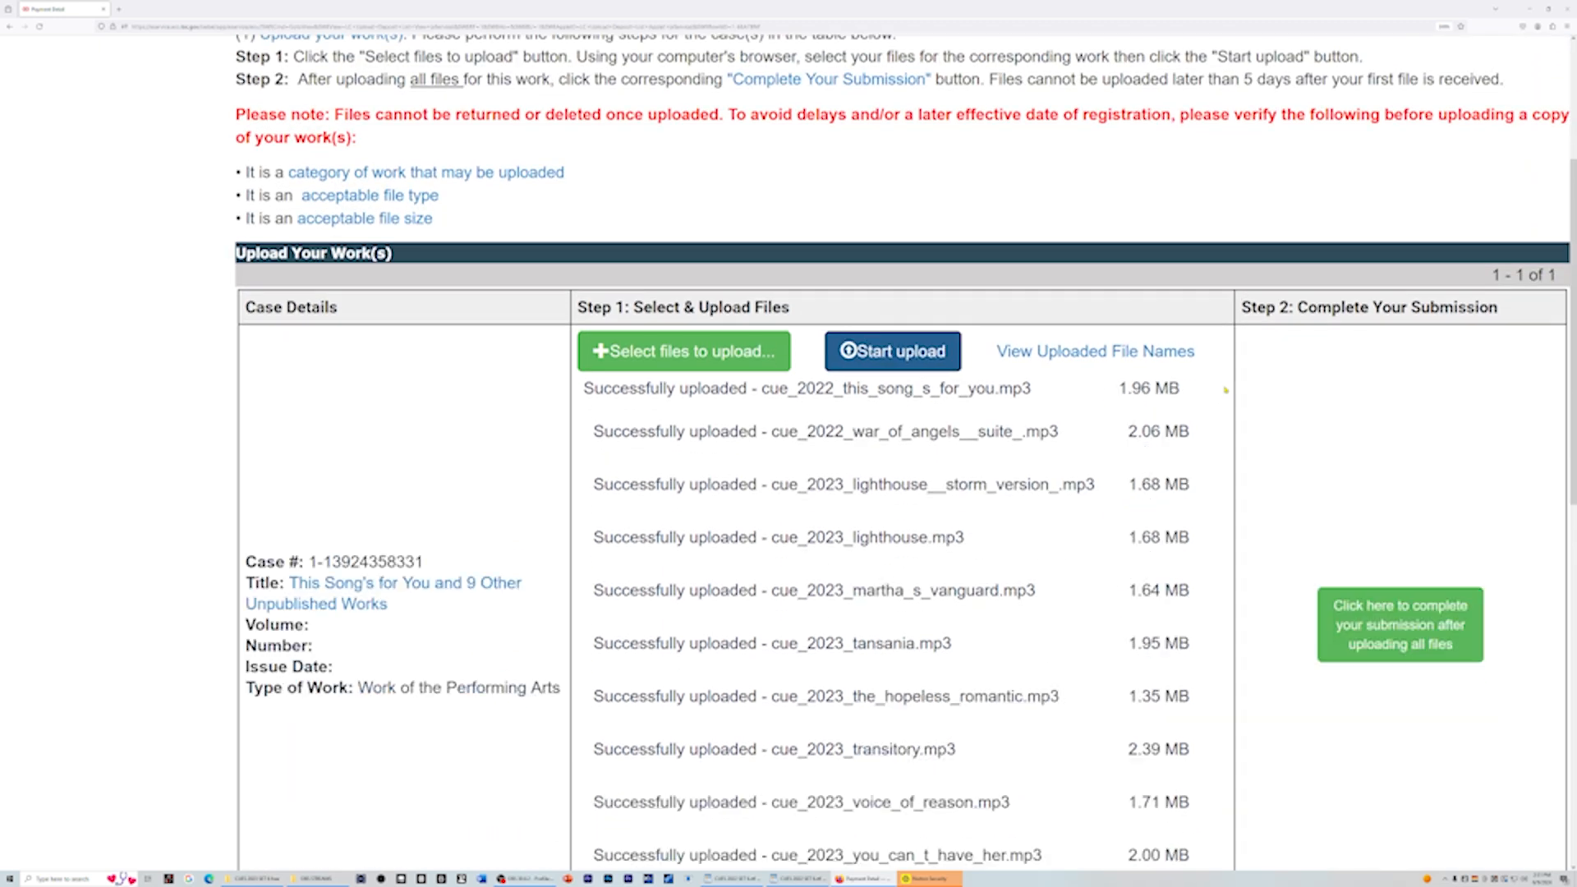
scroll(1225, 391, "down", 3)
scroll(1225, 391, "up", 3)
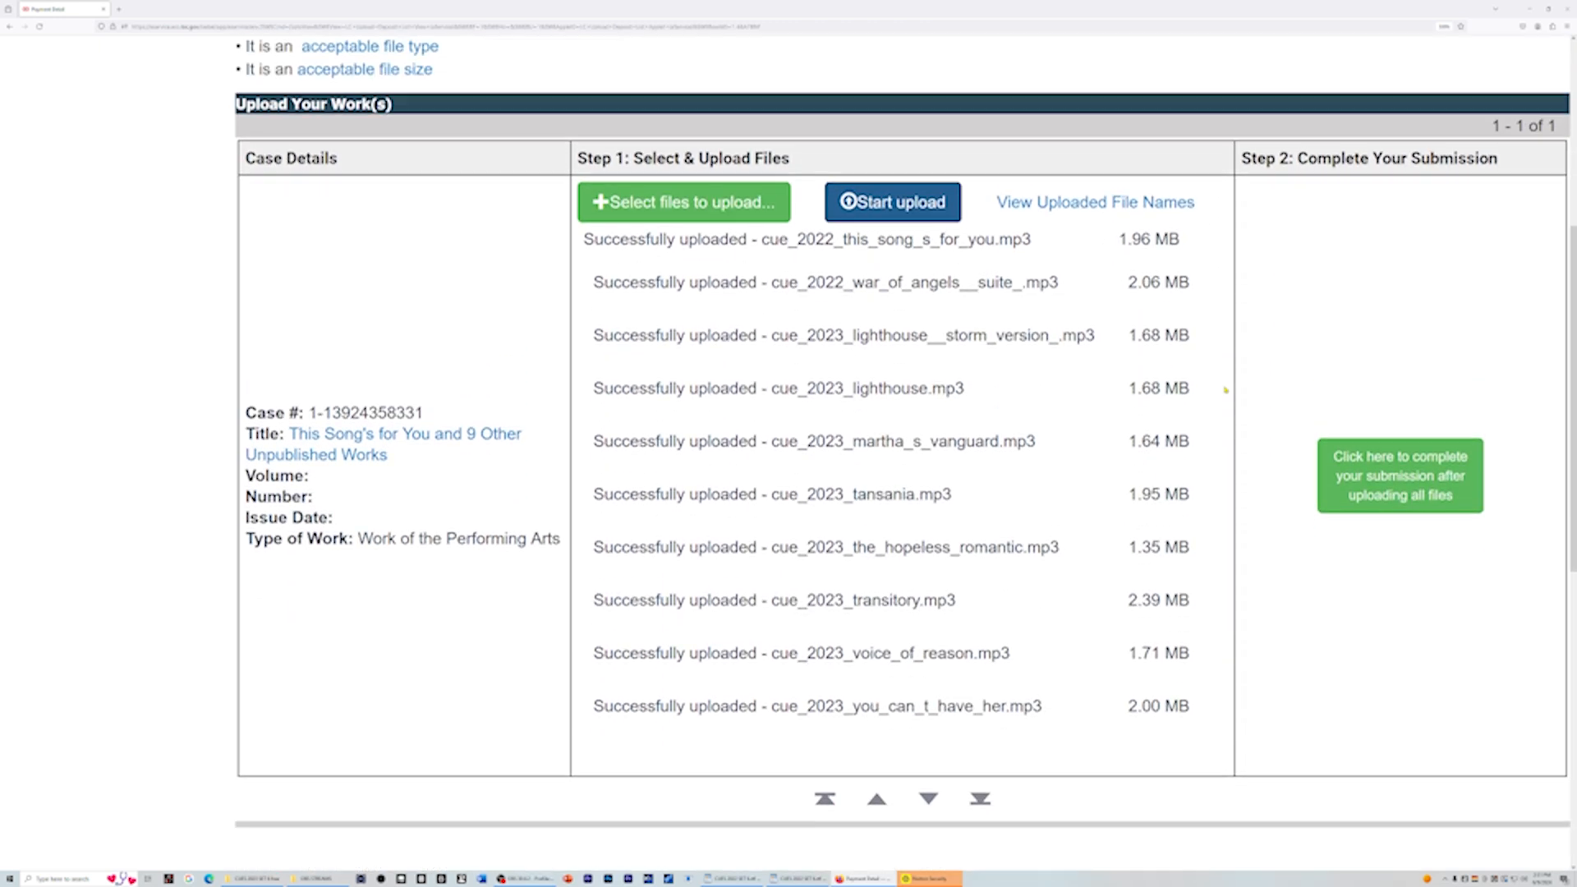
scroll(1224, 391, "down", 2)
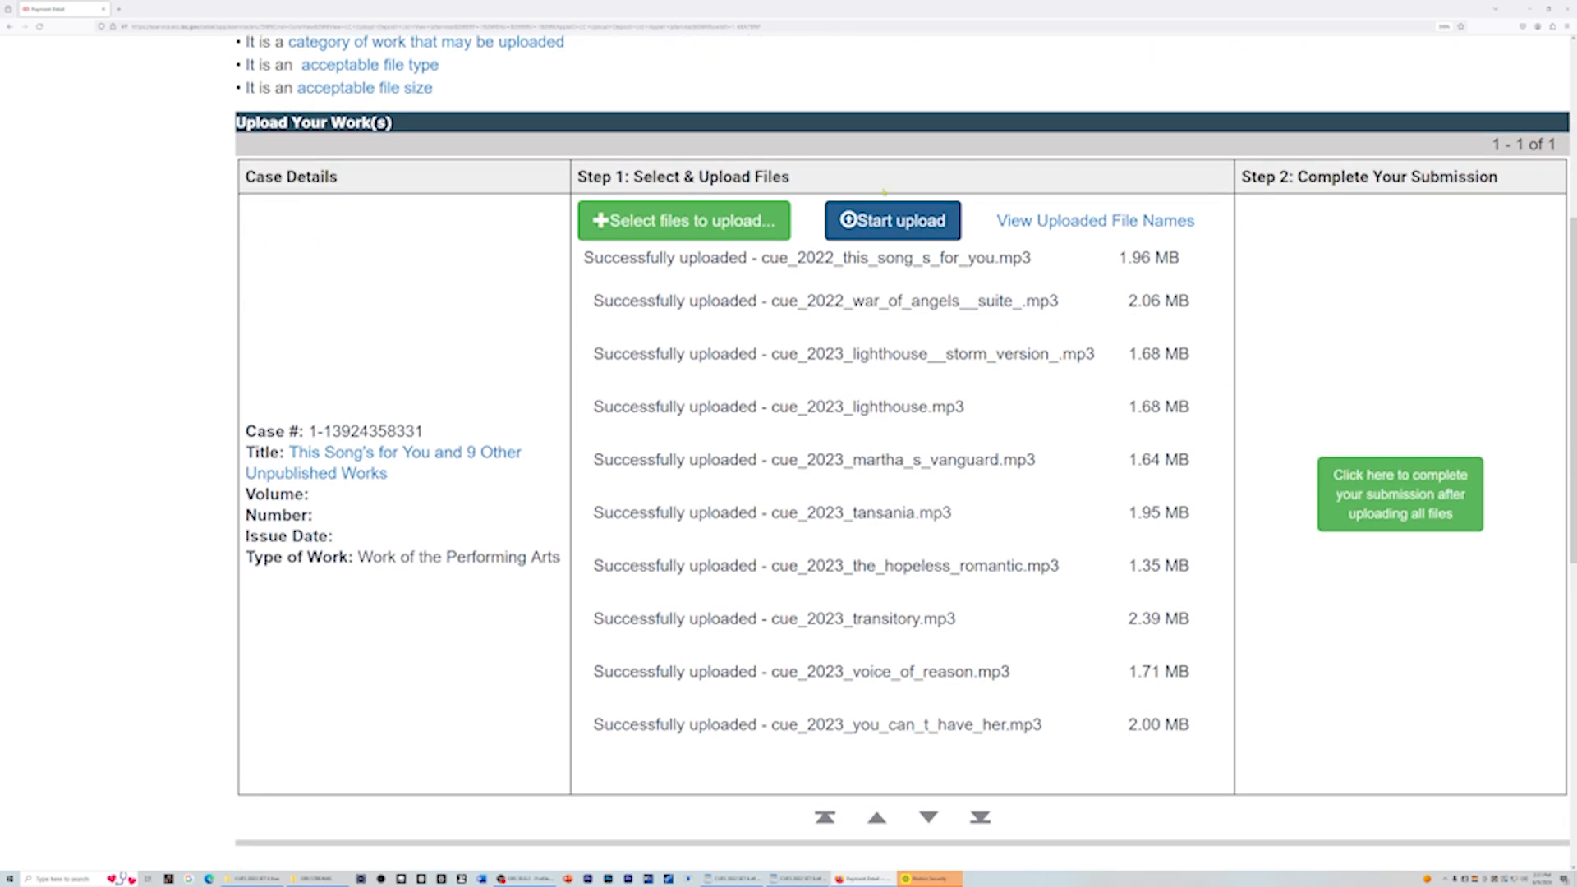